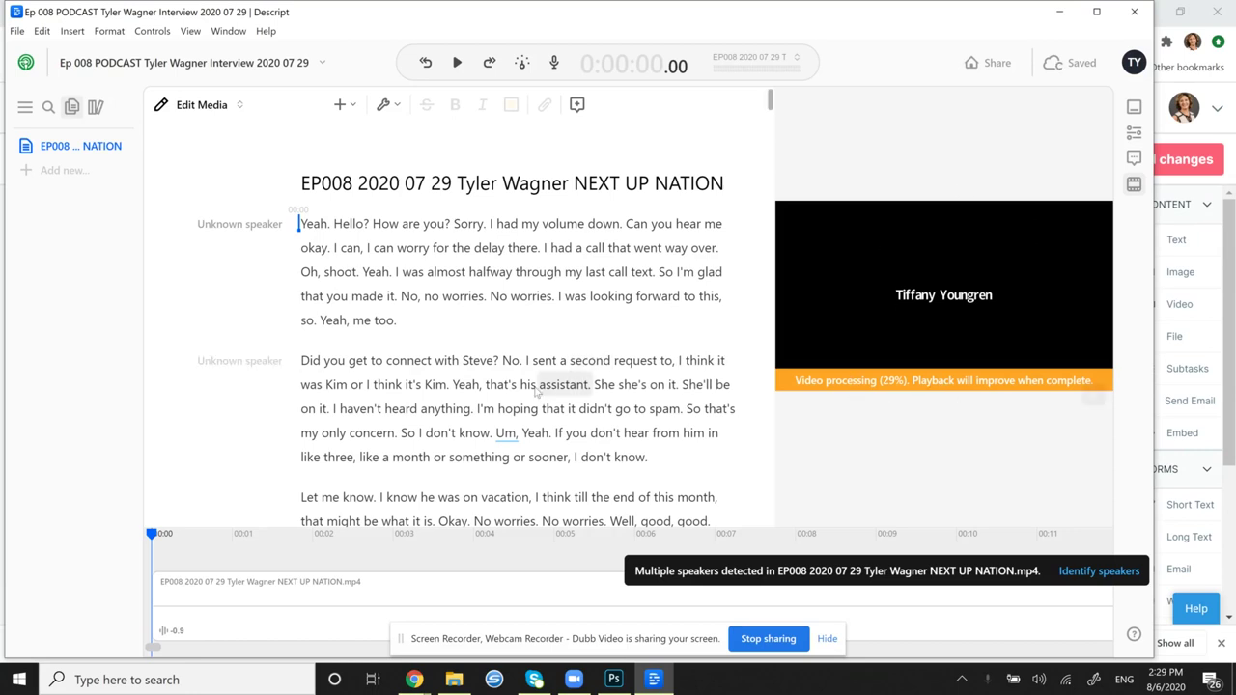
Detect filler words like um and uh, review the 156 results, and delete them all.
scroll(536, 391, down, 2)
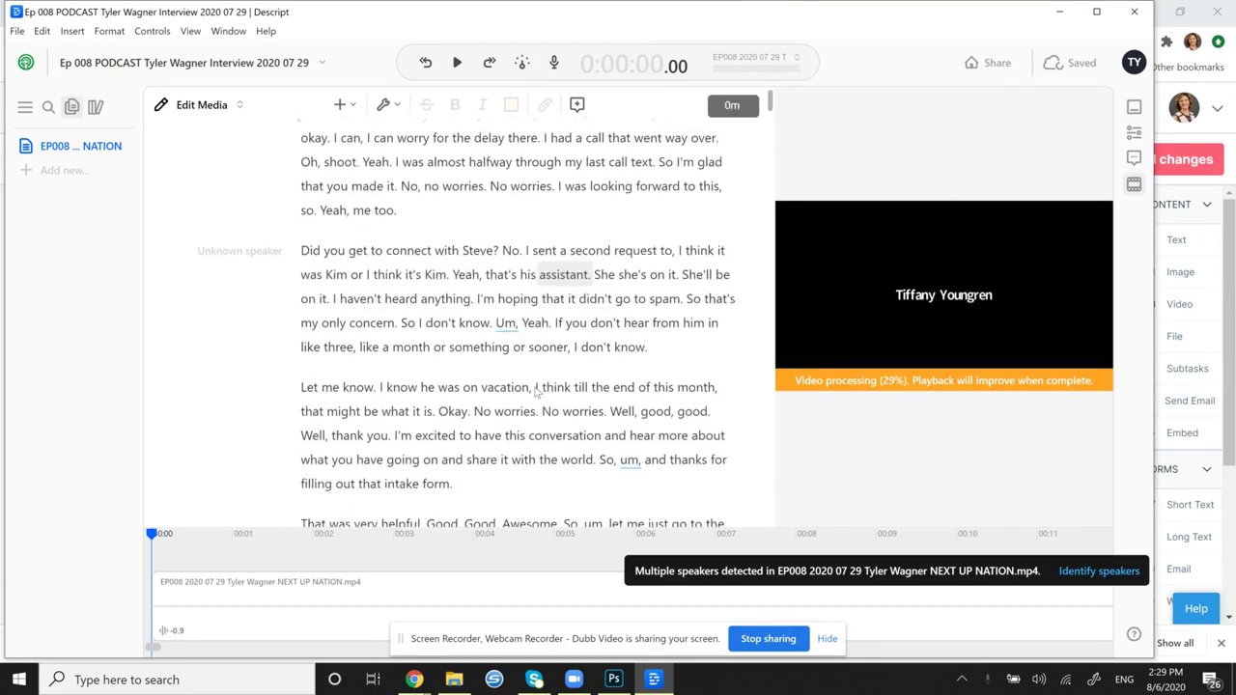
scroll(535, 391, down, 3)
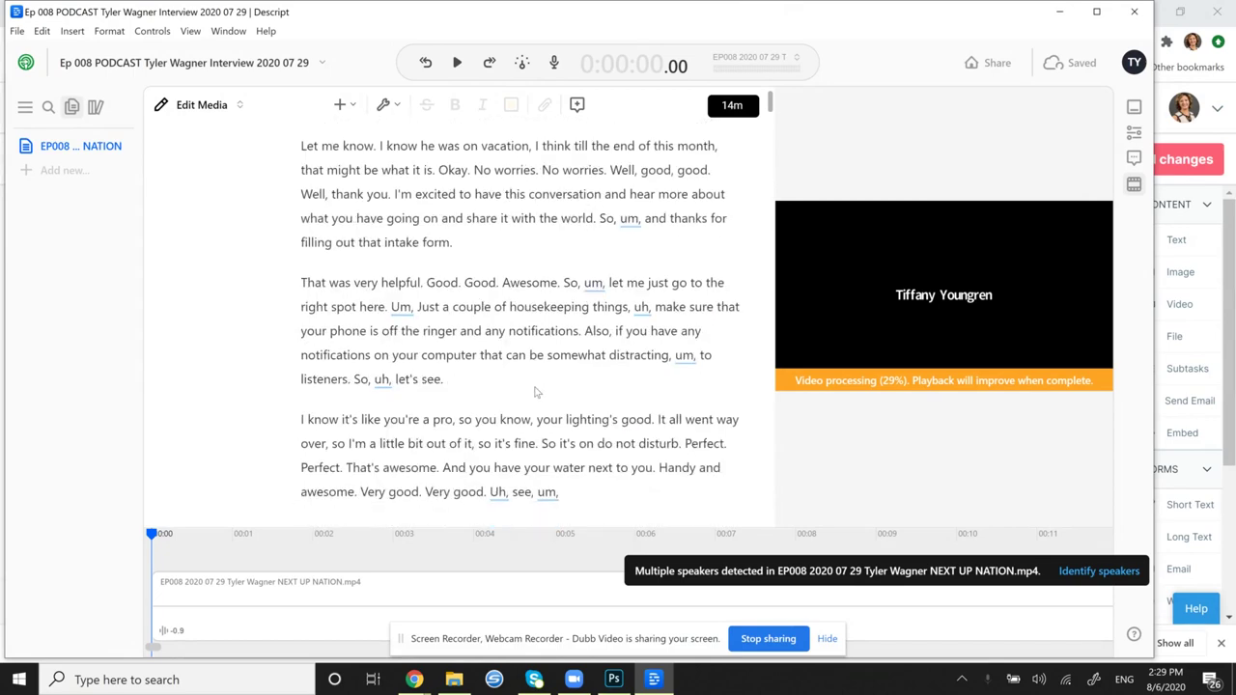
scroll(535, 391, up, 5)
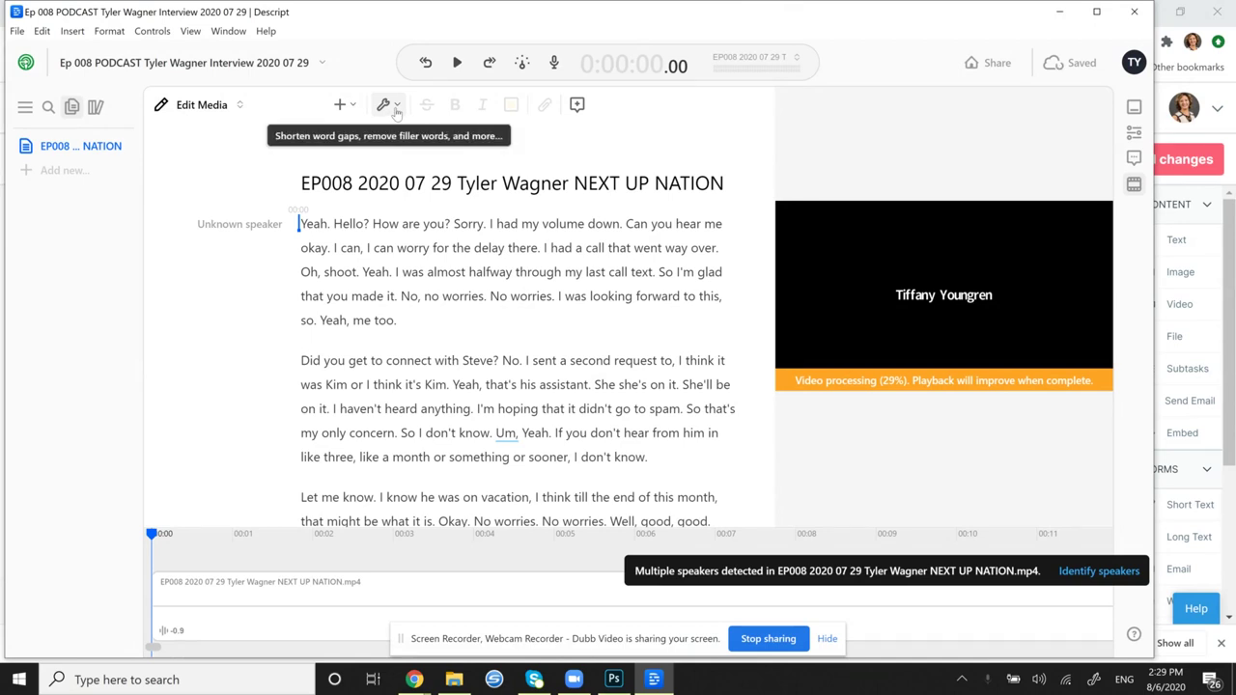
click(396, 108)
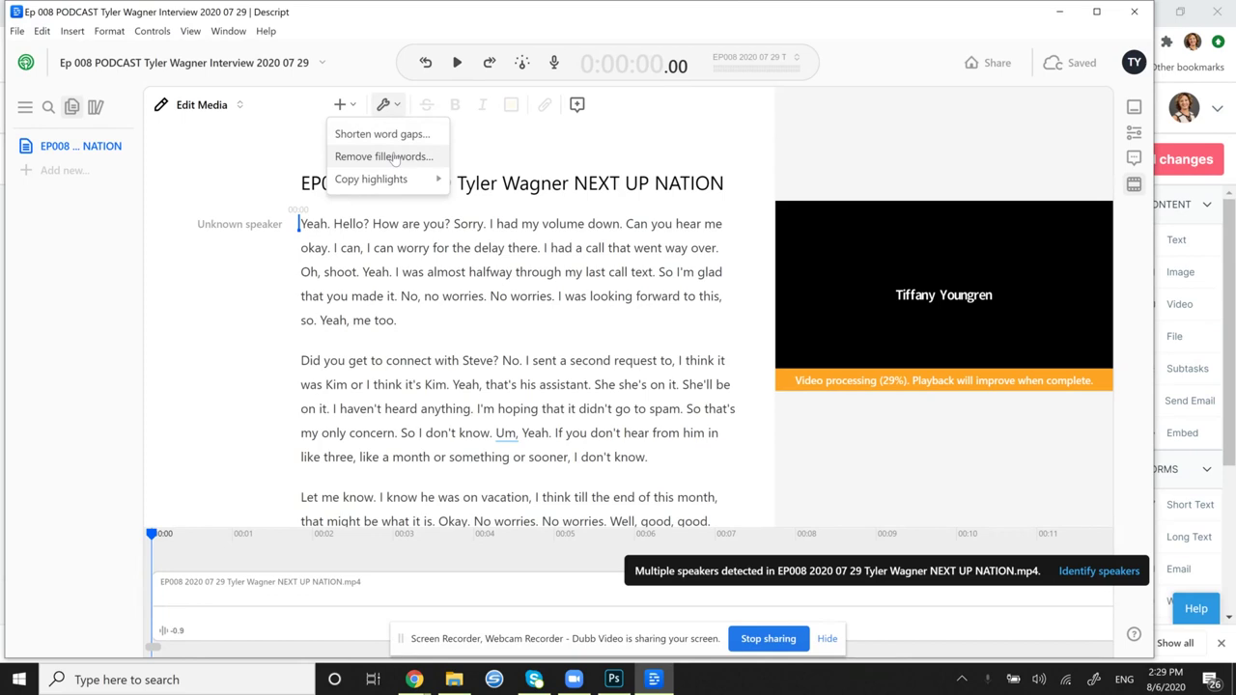
click(394, 157)
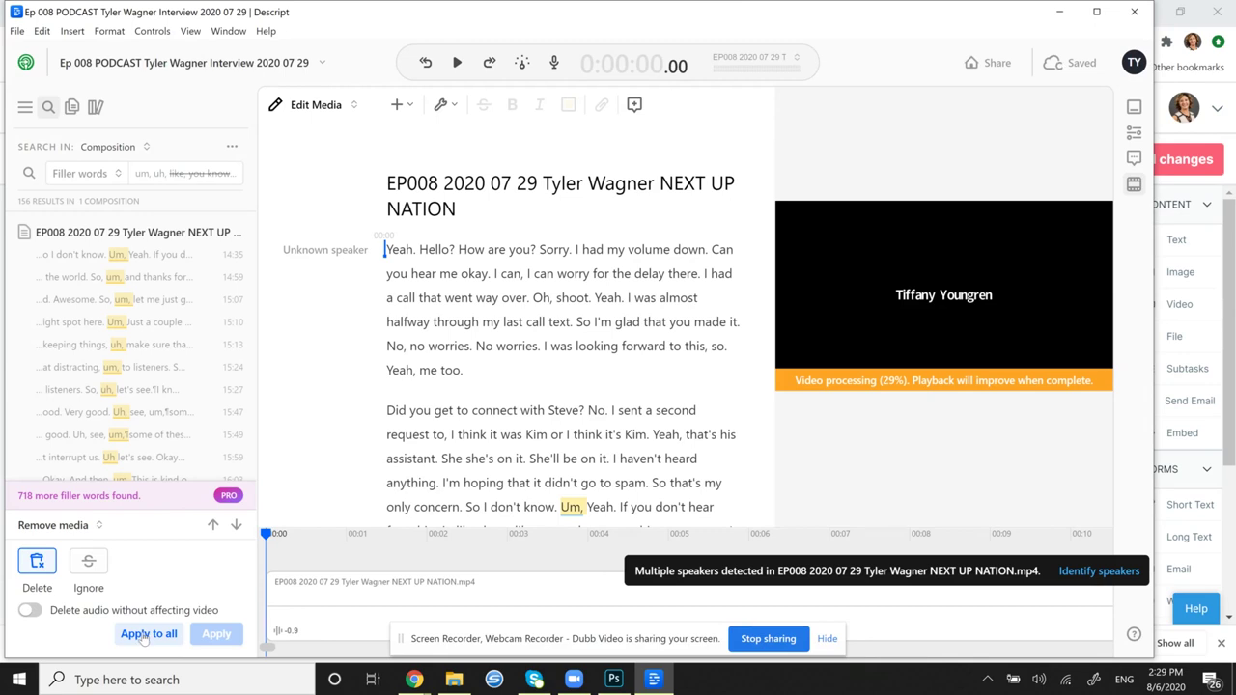
scroll(120, 383, down, 3)
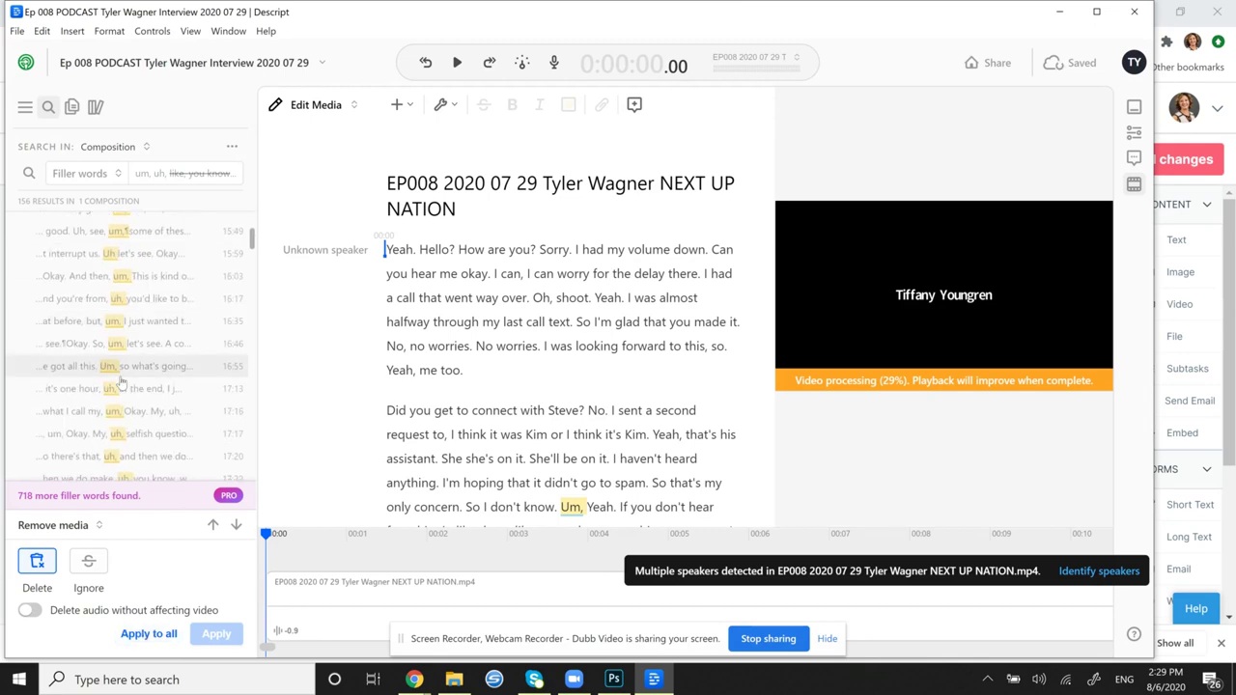
scroll(120, 383, down, 10)
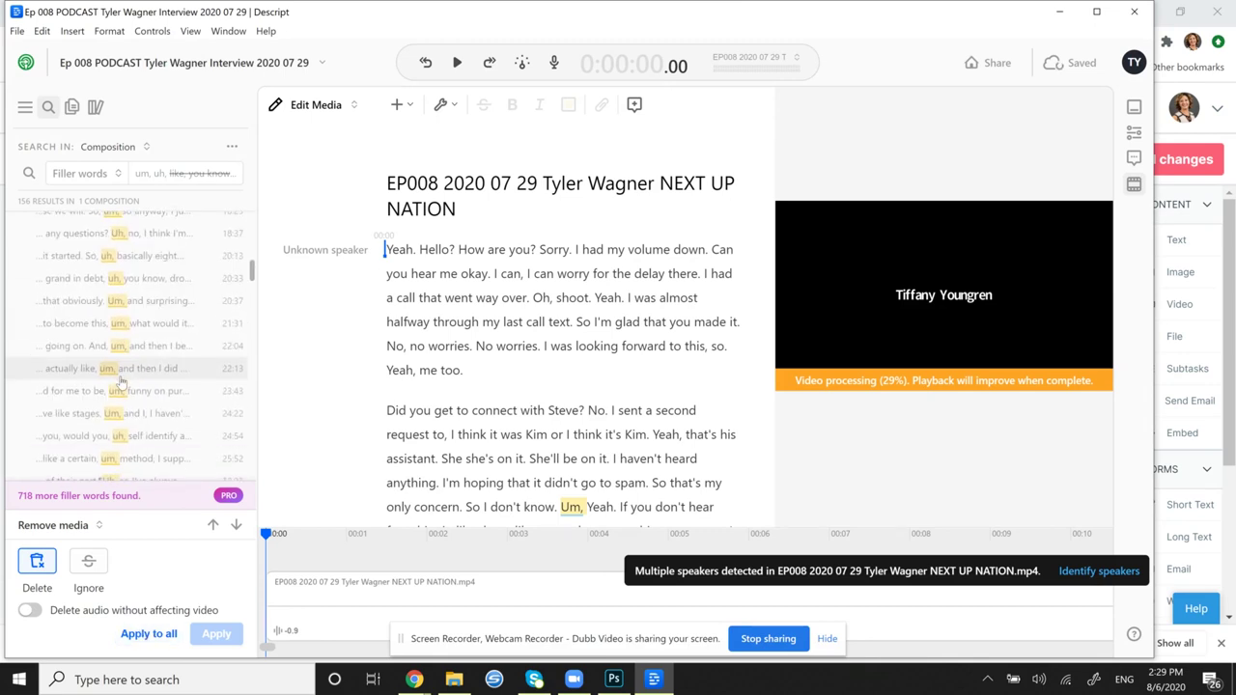
scroll(121, 384, down, 8)
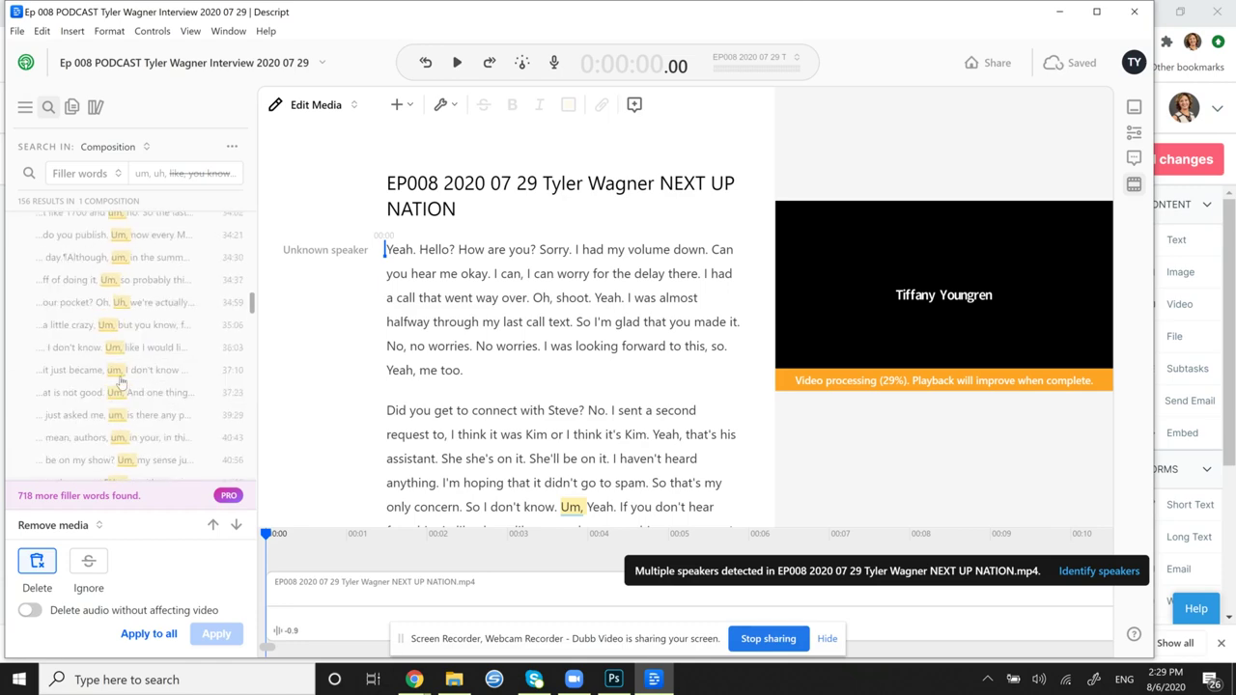
scroll(121, 383, down, 10)
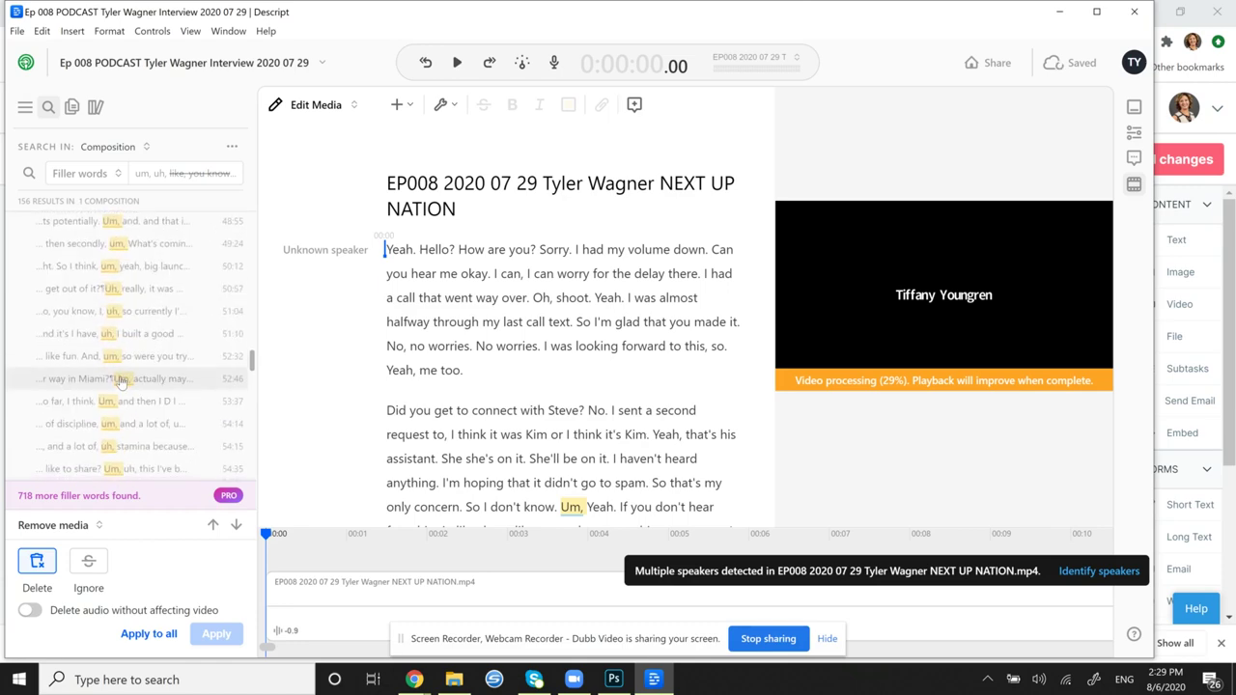
scroll(121, 383, down, 6)
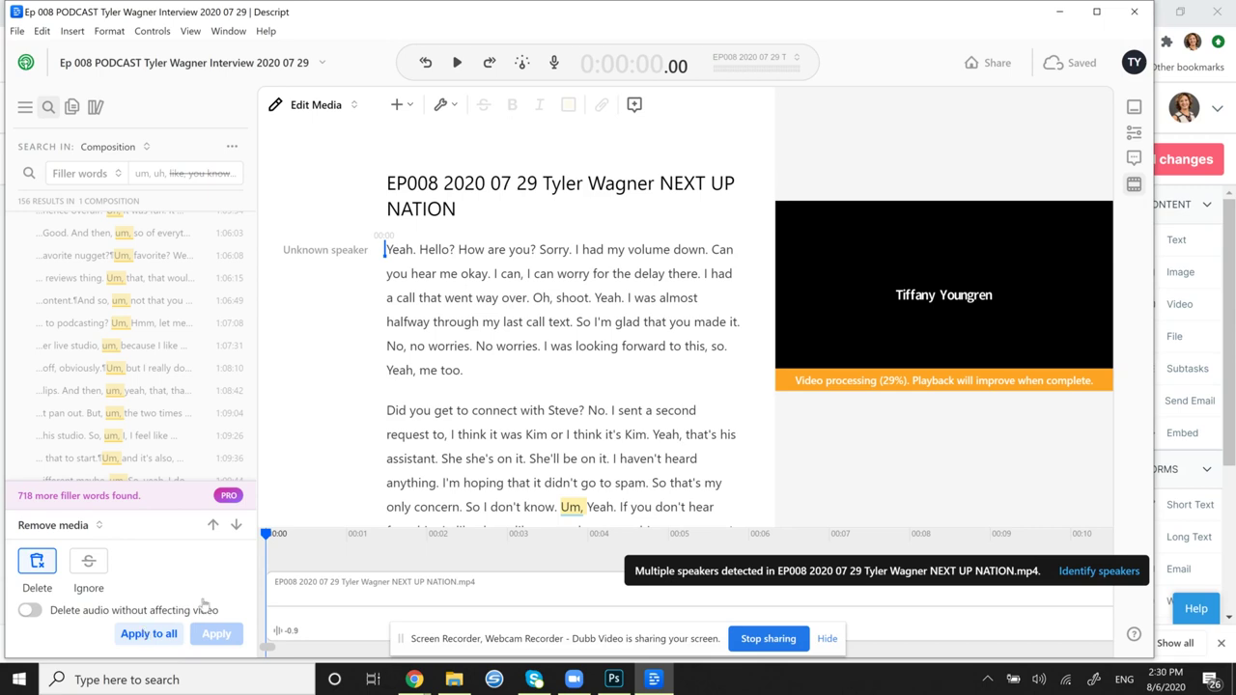
click(163, 634)
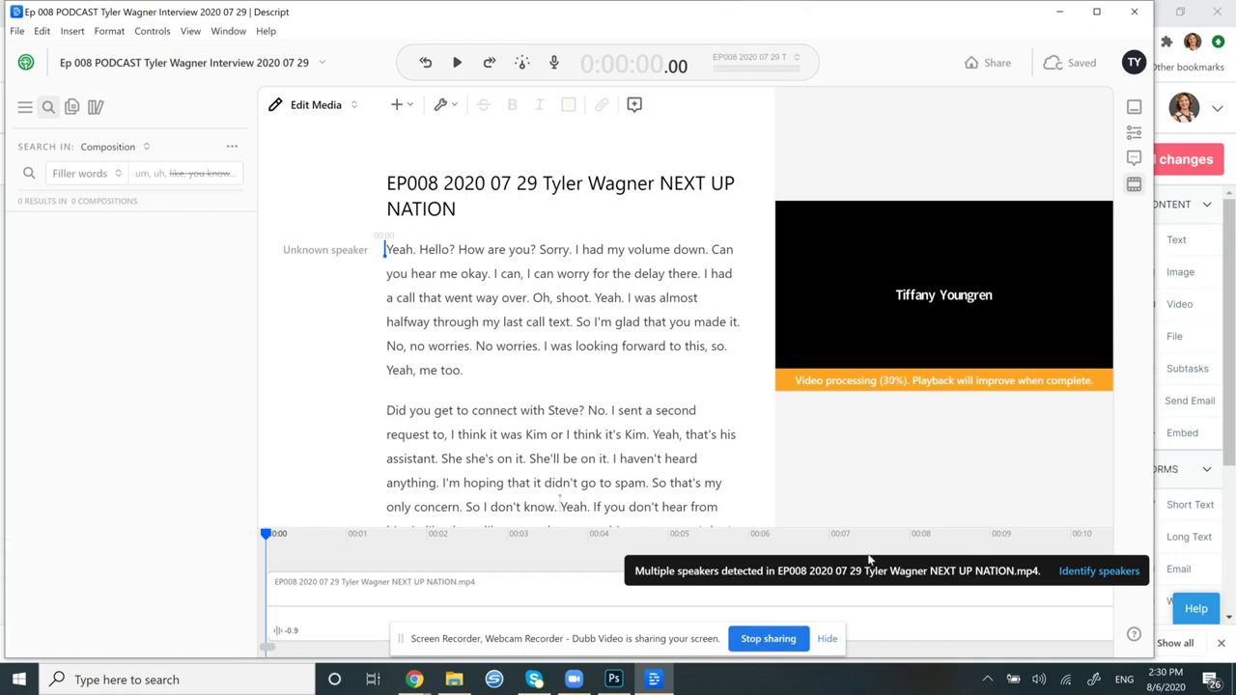
Label both detected speaker clips with the host's name using Identify speakers.
click(1086, 574)
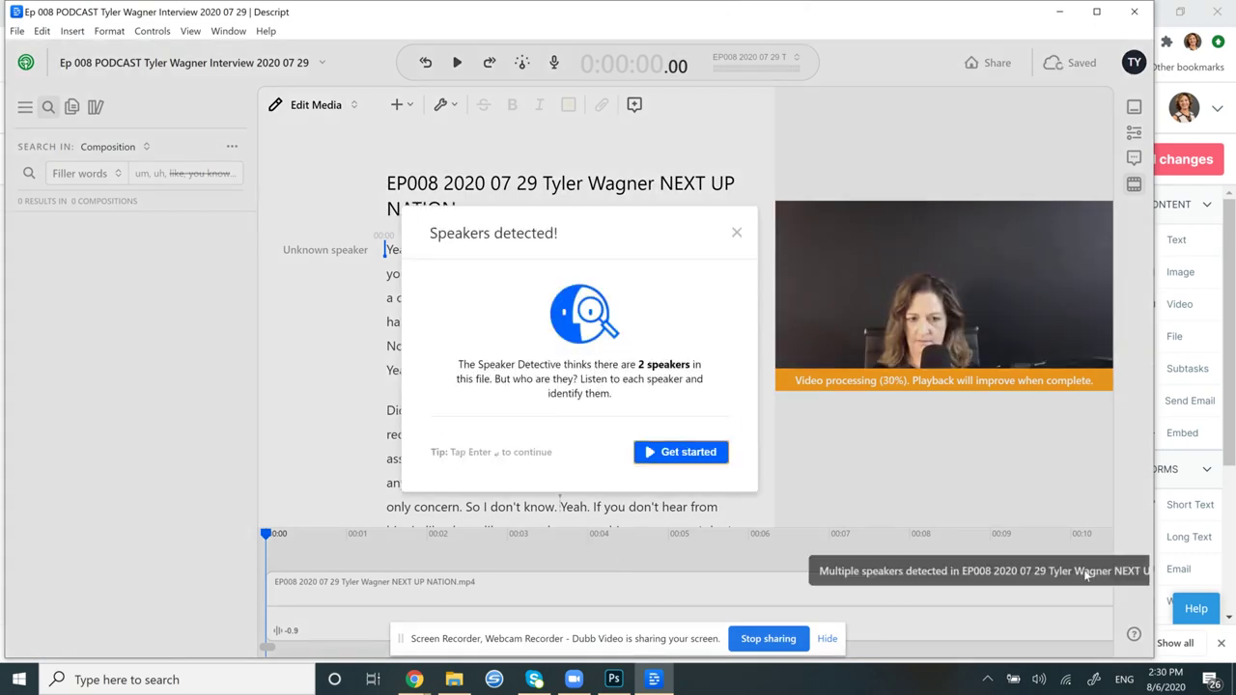
click(697, 455)
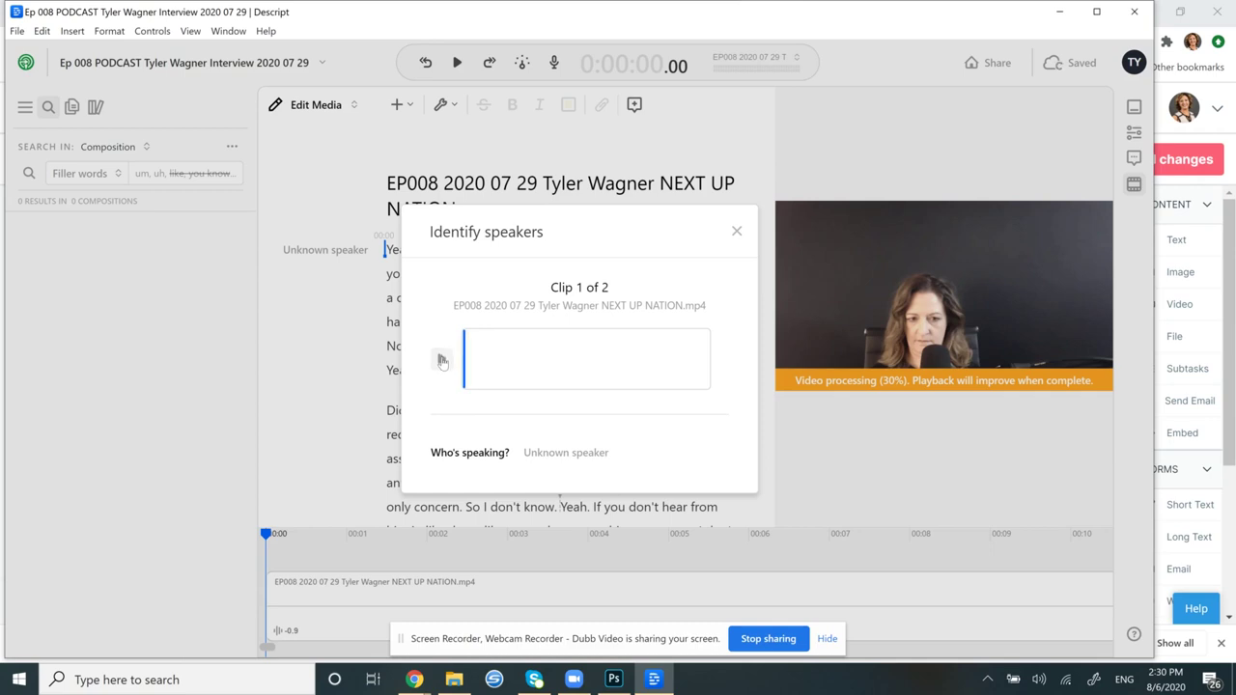
click(538, 448)
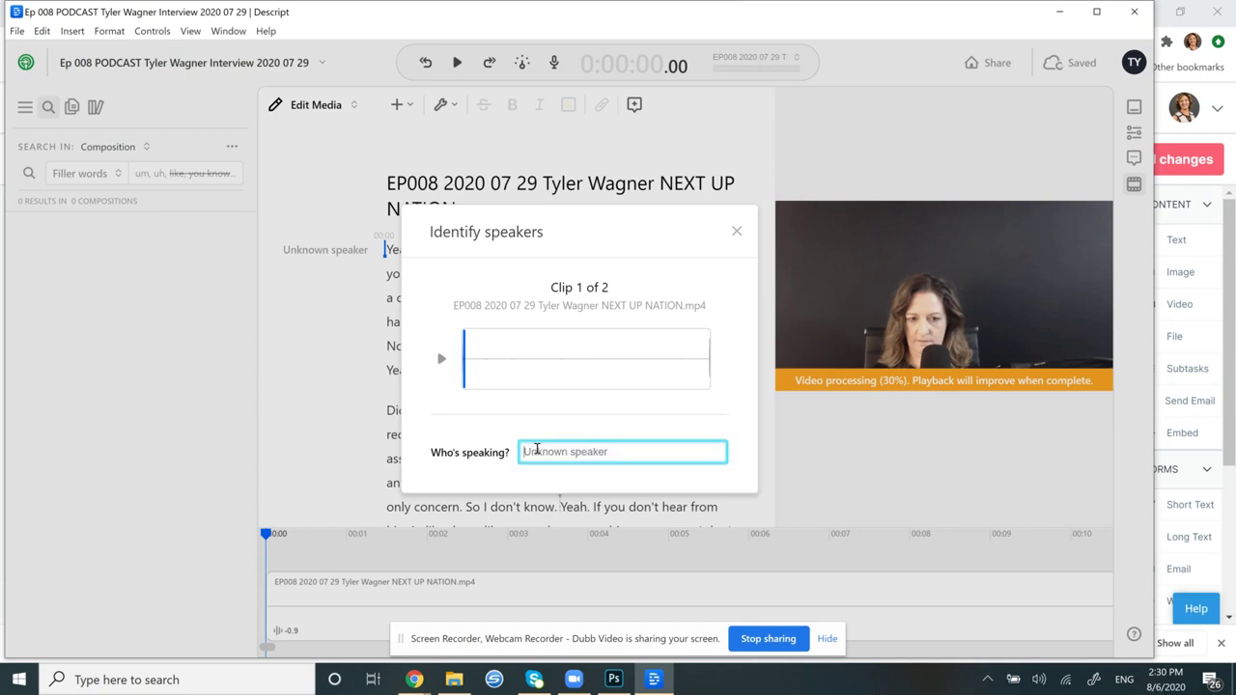
text(Tiffany)
click(551, 480)
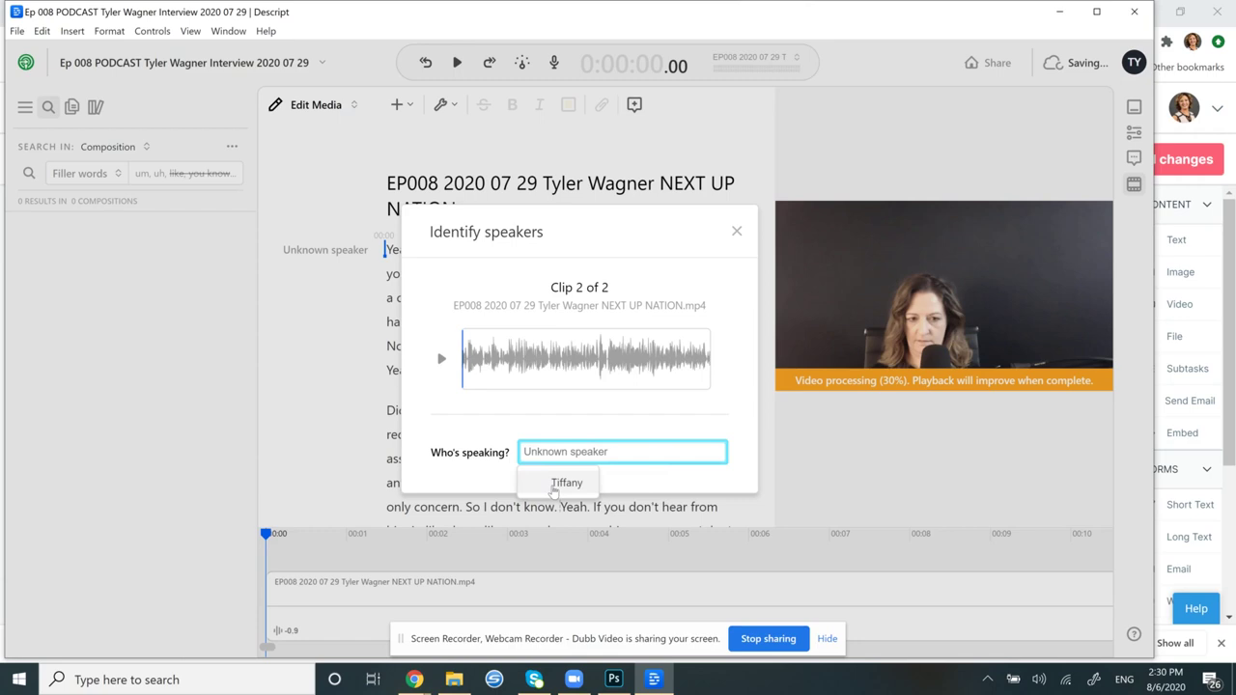
click(439, 362)
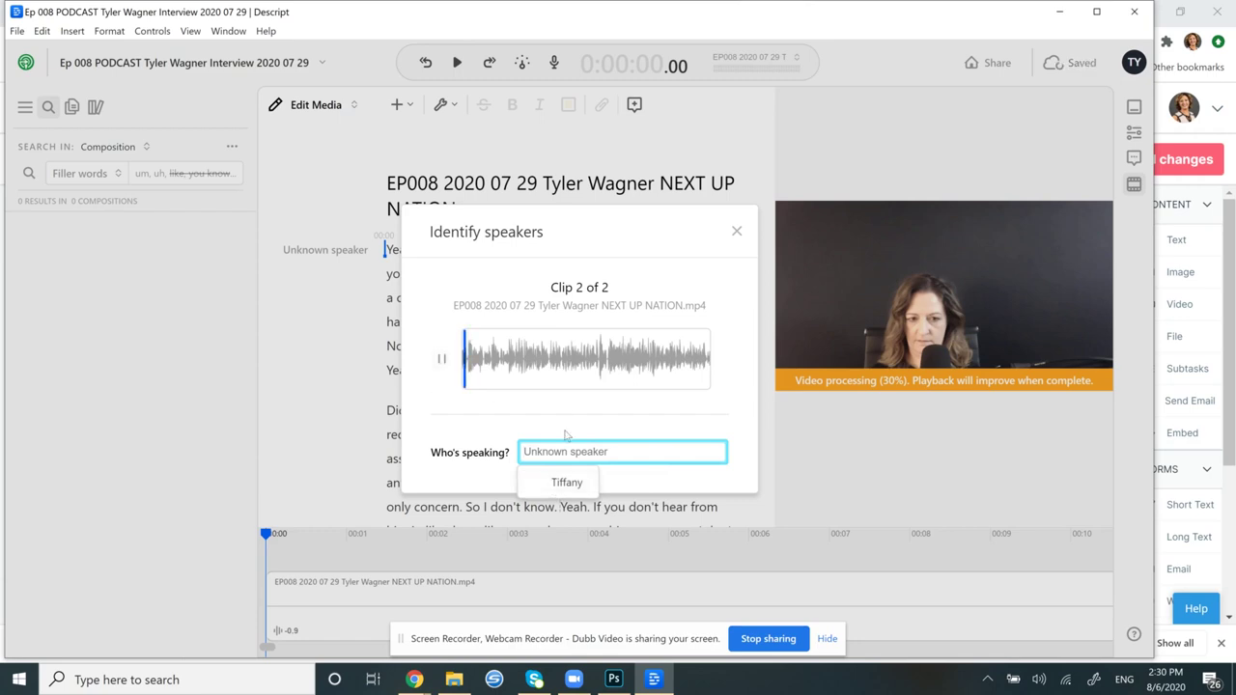
click(566, 485)
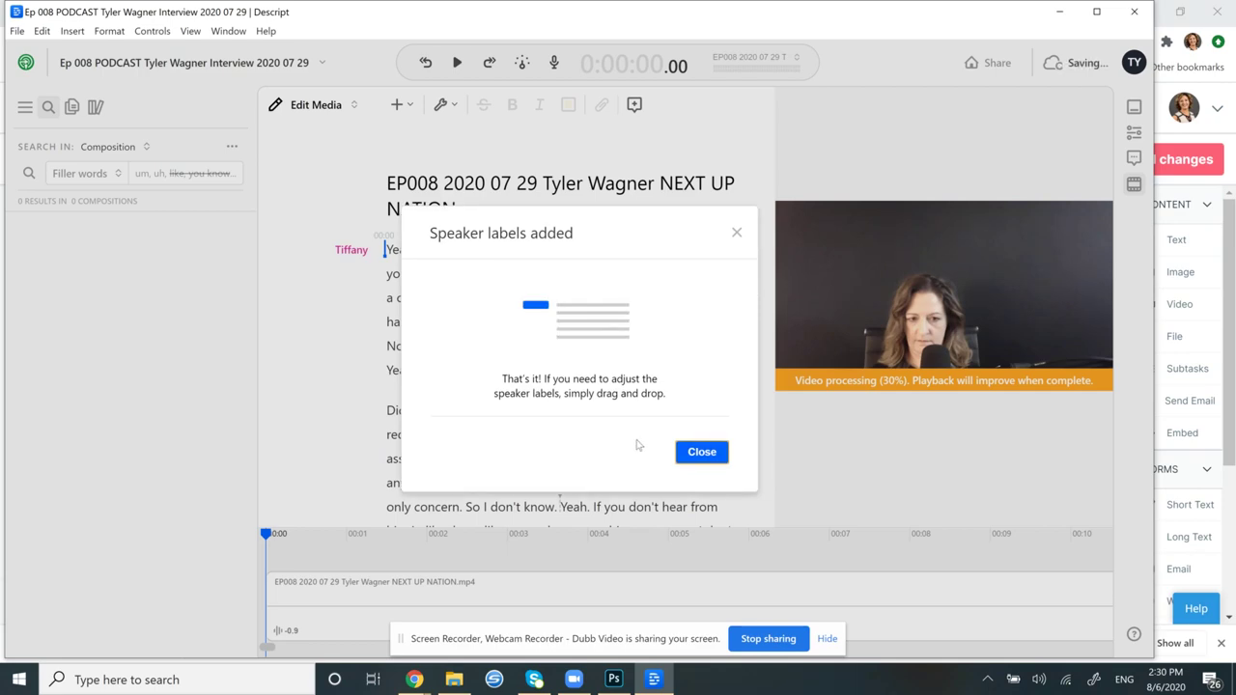
Review the cleaned transcript, return to its top, and open the ? help options.
click(691, 453)
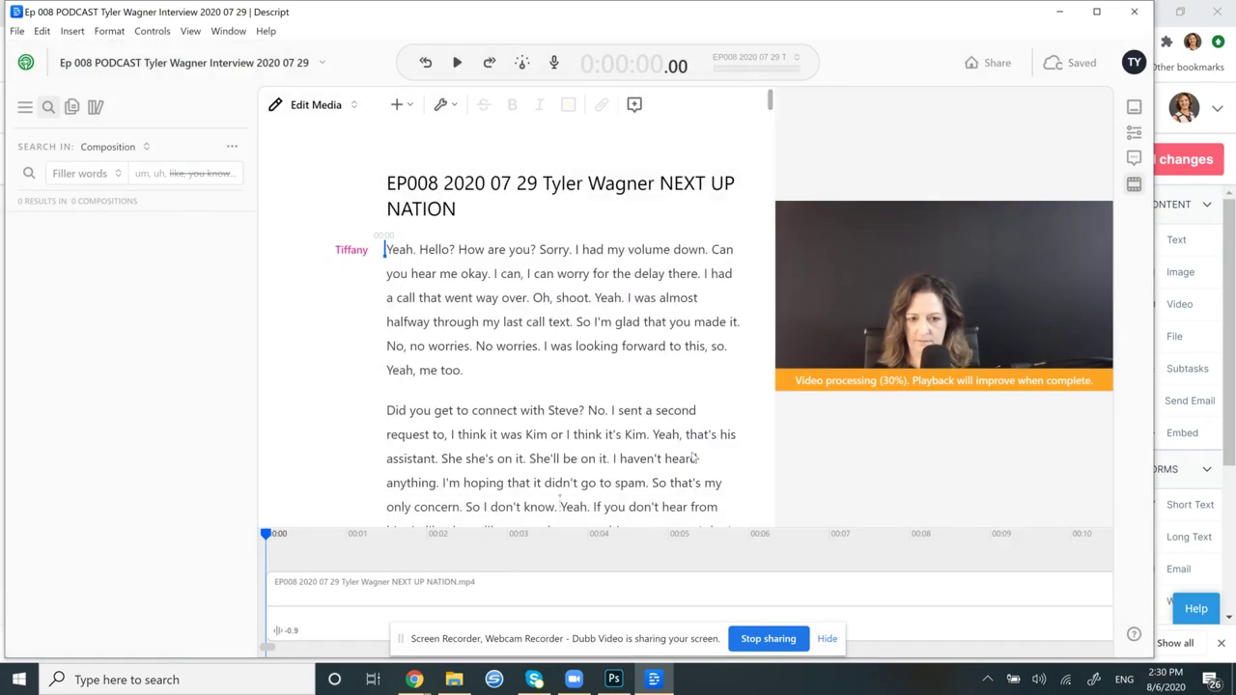
scroll(528, 397, down, 6)
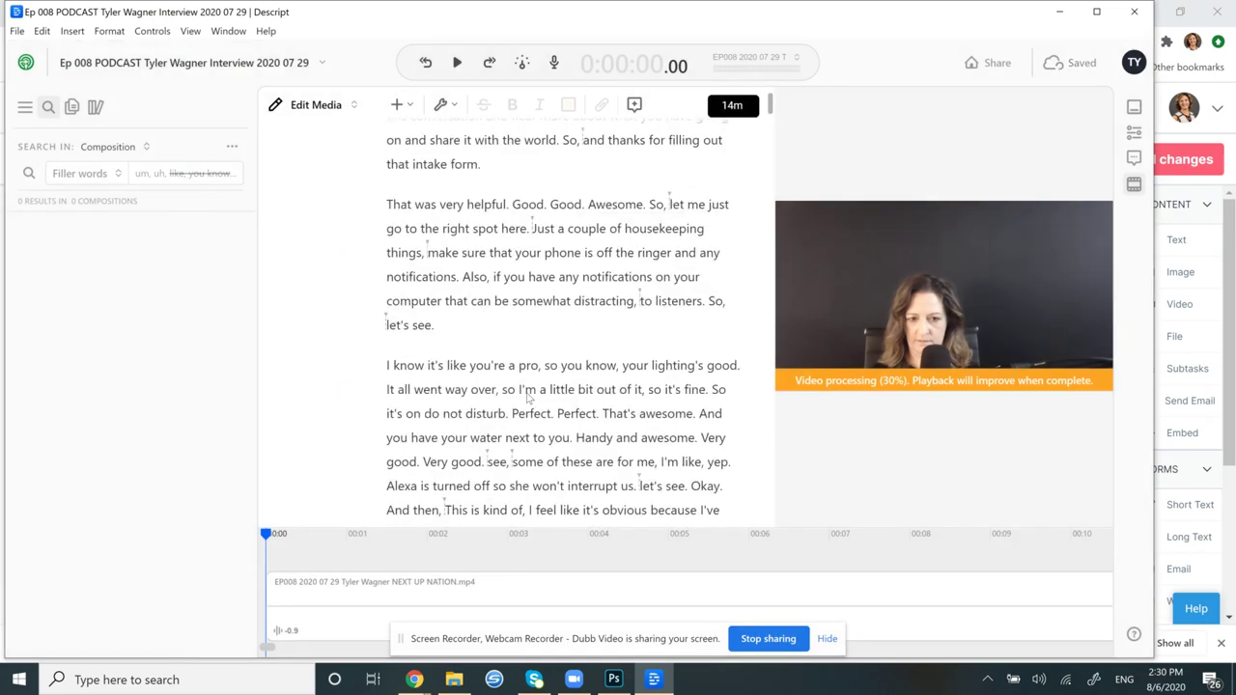
scroll(528, 398, down, 8)
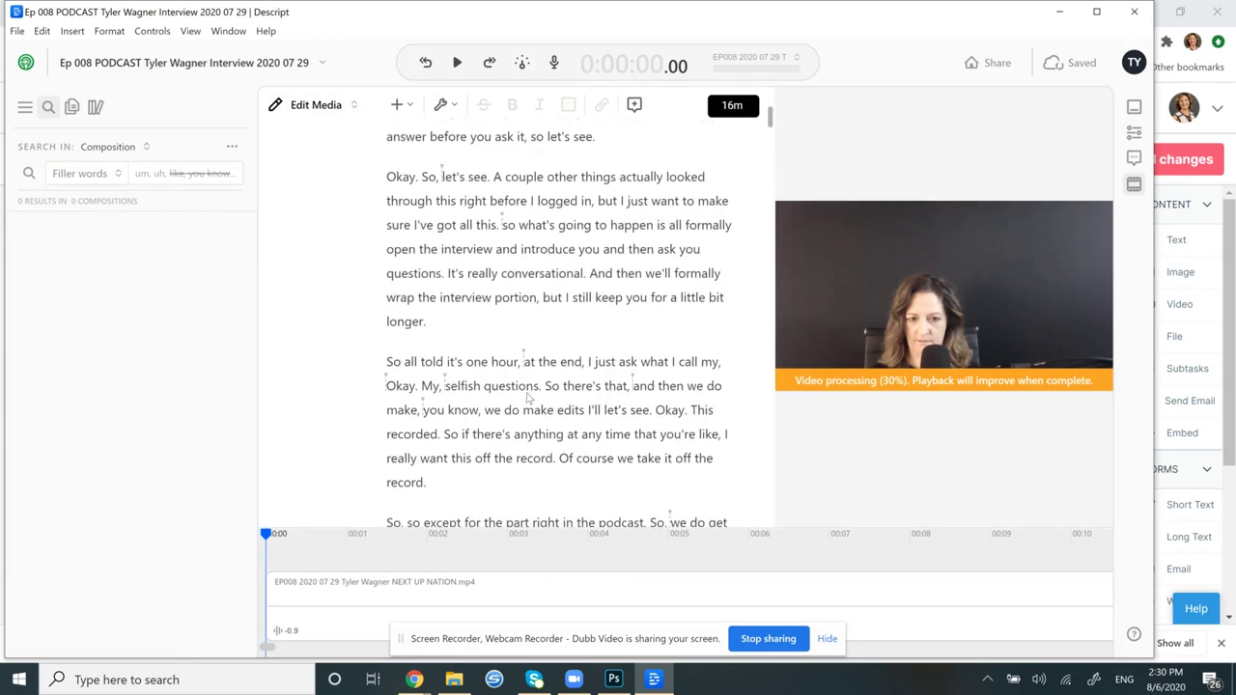
scroll(528, 397, down, 3)
scroll(528, 398, down, 4)
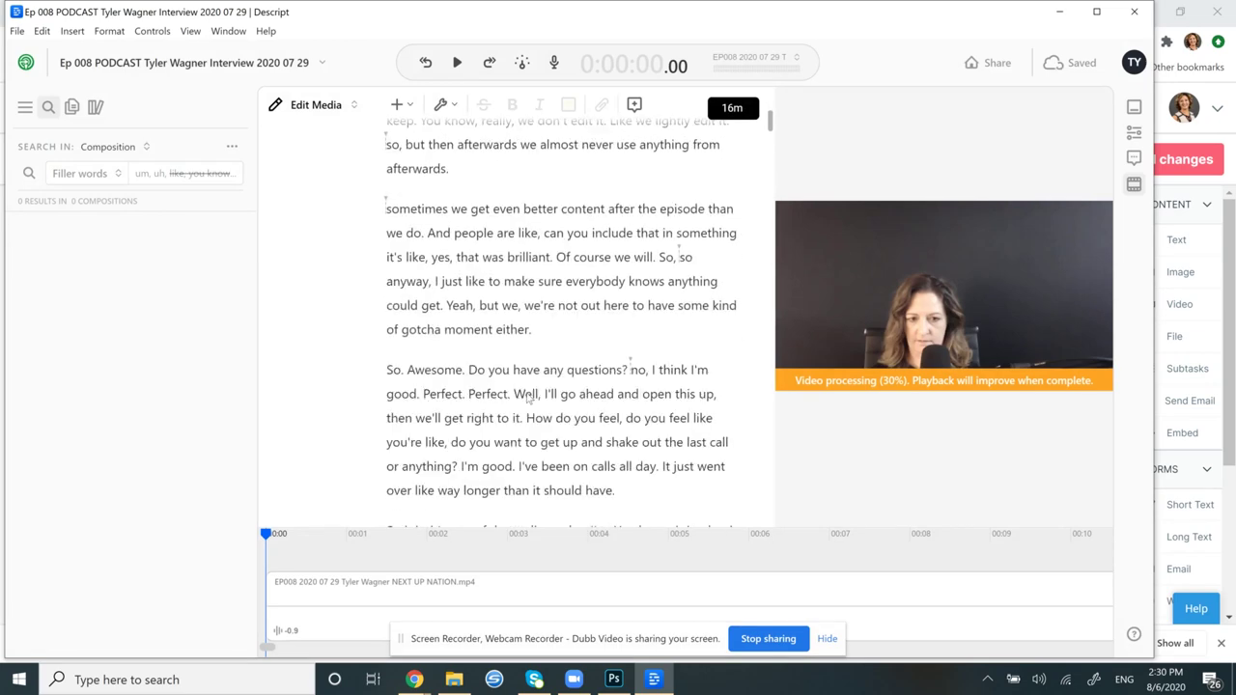
scroll(528, 398, down, 1)
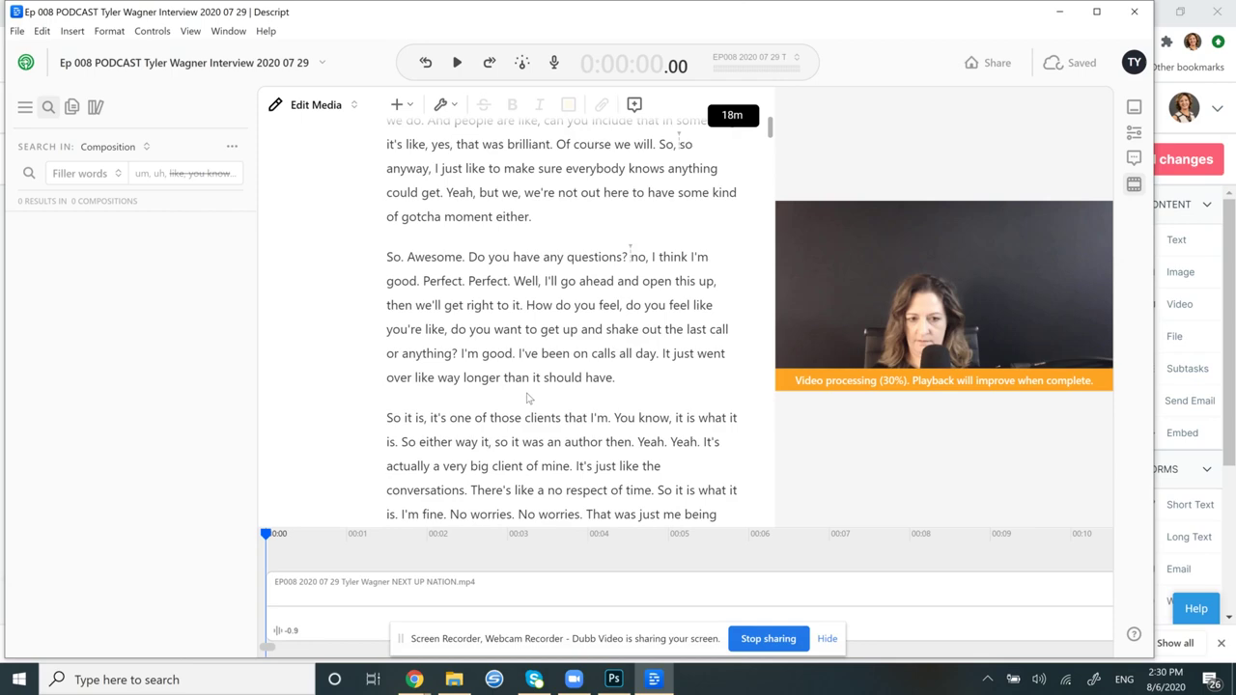
scroll(528, 398, down, 3)
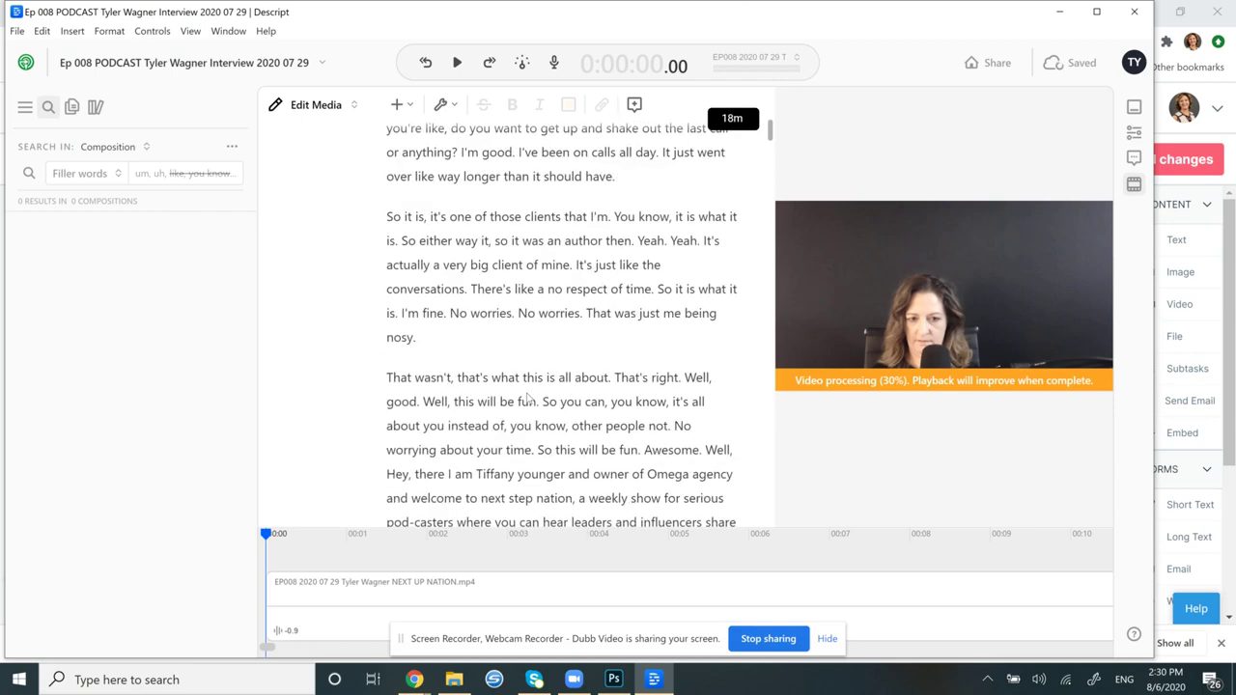
scroll(528, 397, down, 2)
scroll(528, 398, up, 5)
key(ctrl+Home)
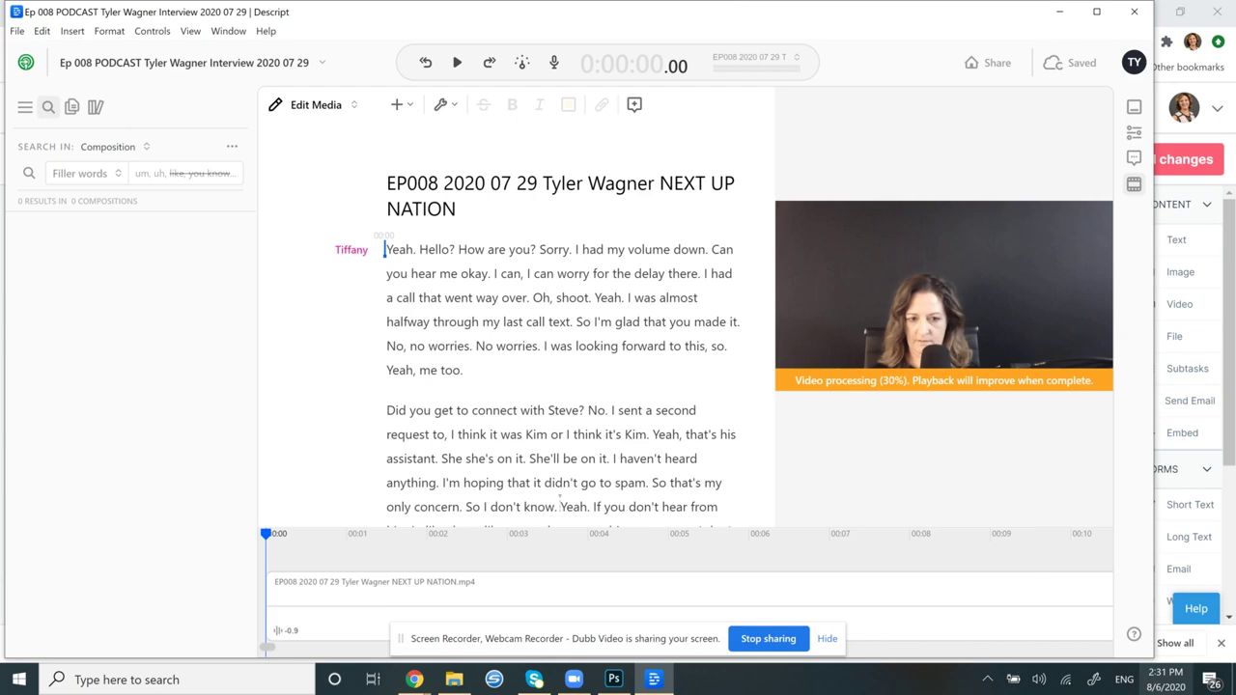
click(1132, 636)
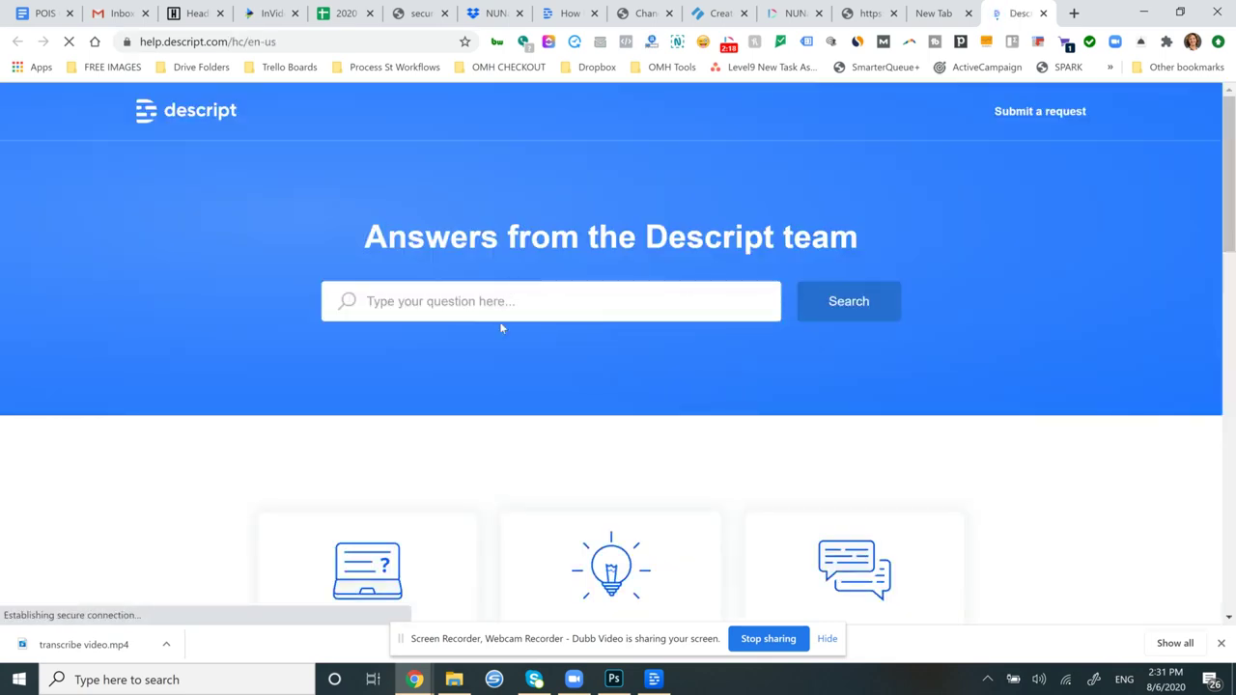
Search the Help Center for 'speakers didn't sync' and browse the 14 results.
click(486, 302)
text(spea)
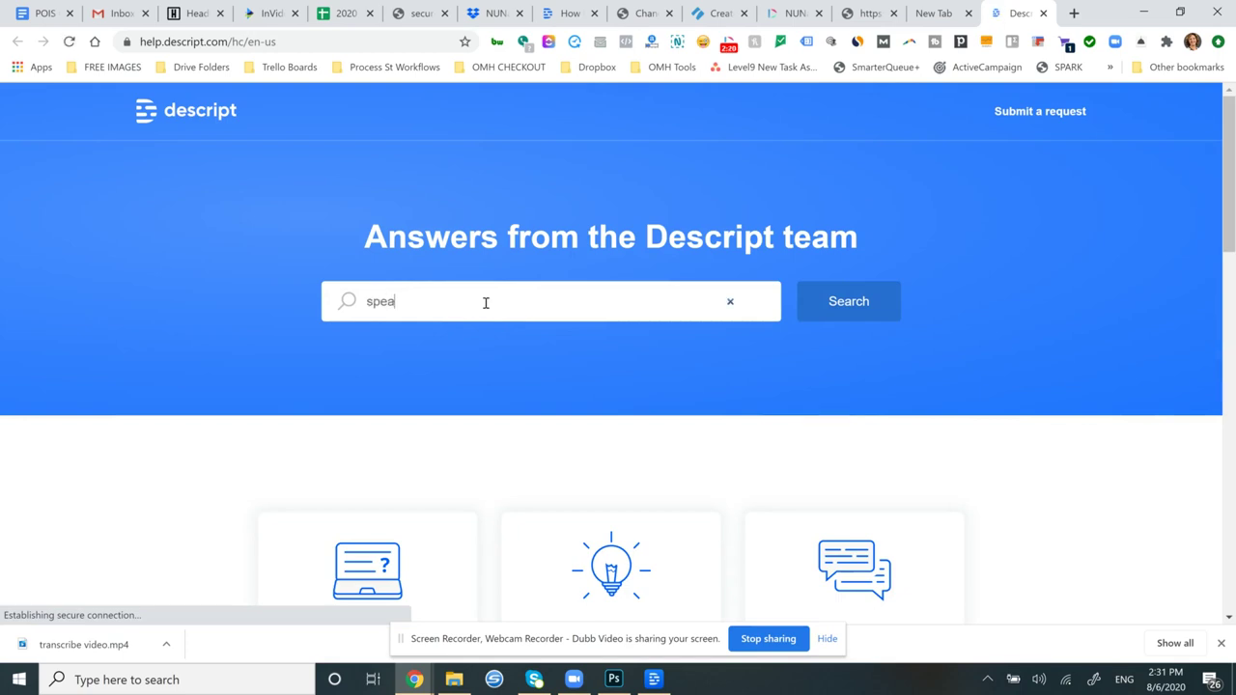
text(kers didn't s)
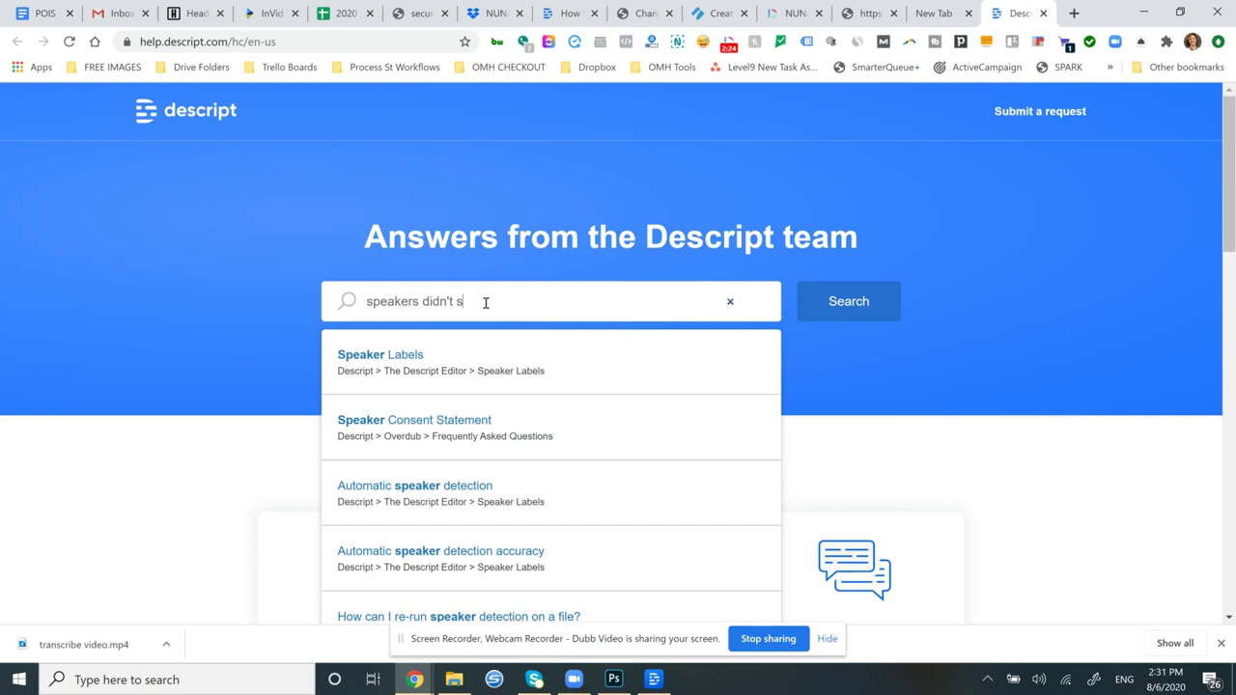
text(ync)
key(Return)
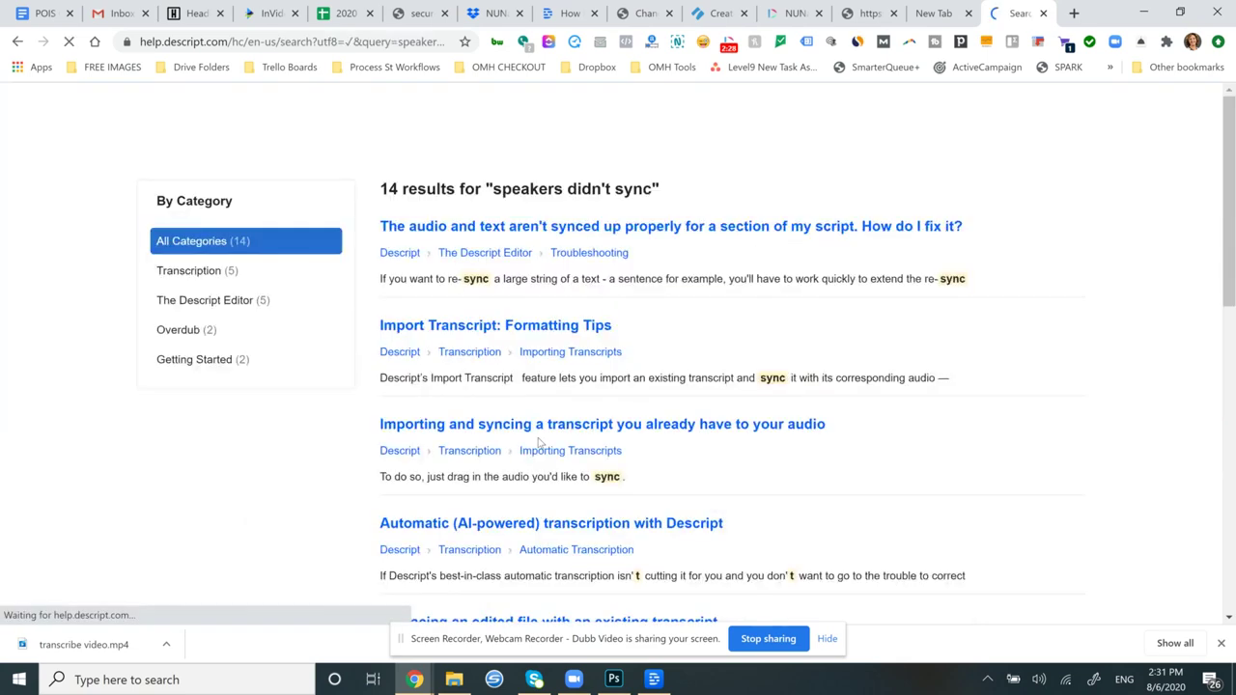
scroll(540, 443, down, 3)
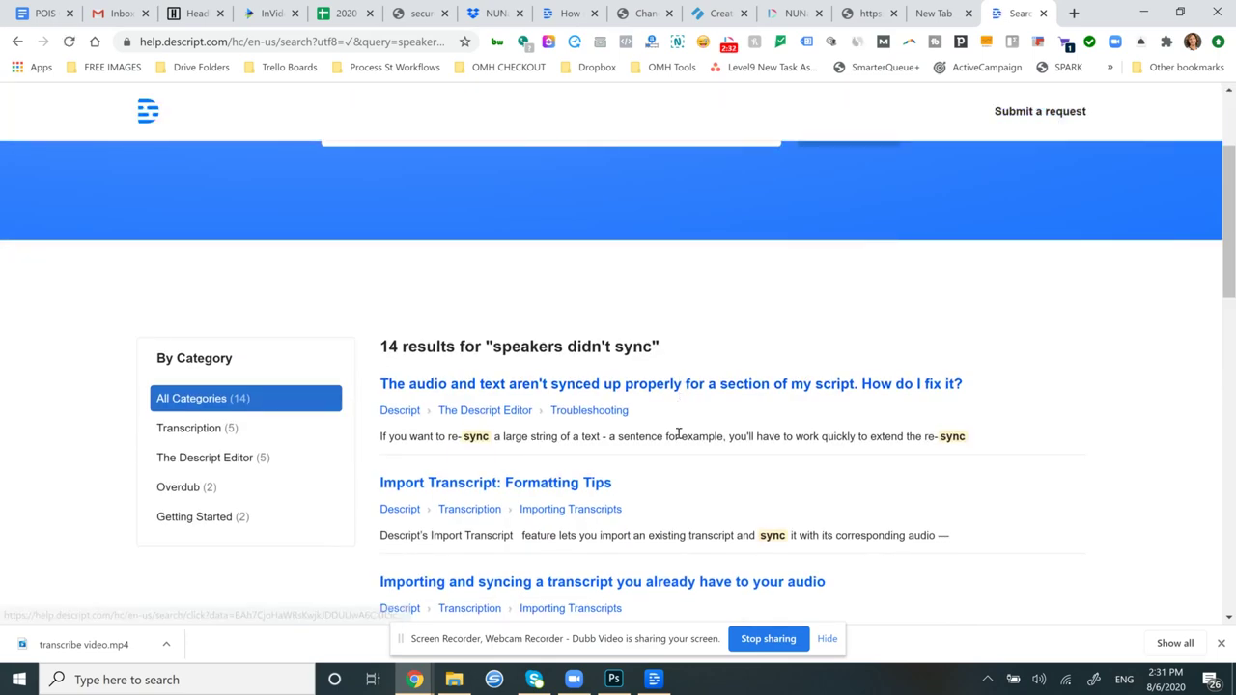
scroll(679, 434, down, 1)
scroll(678, 439, down, 2)
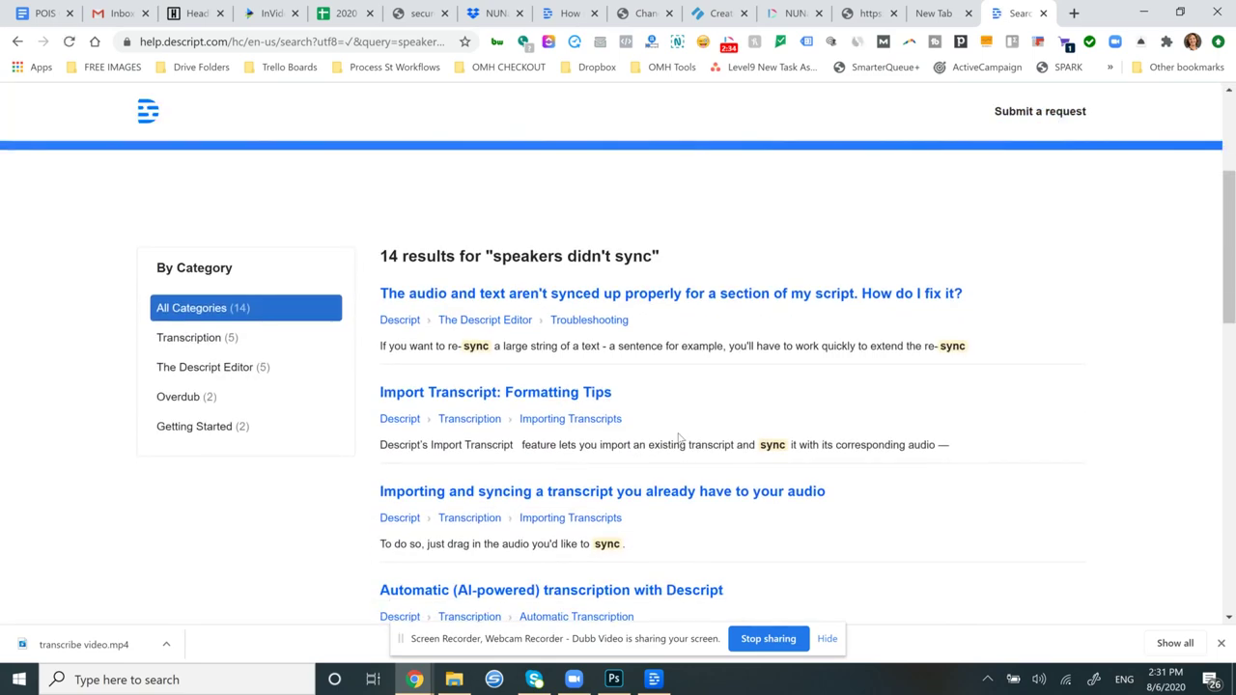
scroll(679, 440, down, 1)
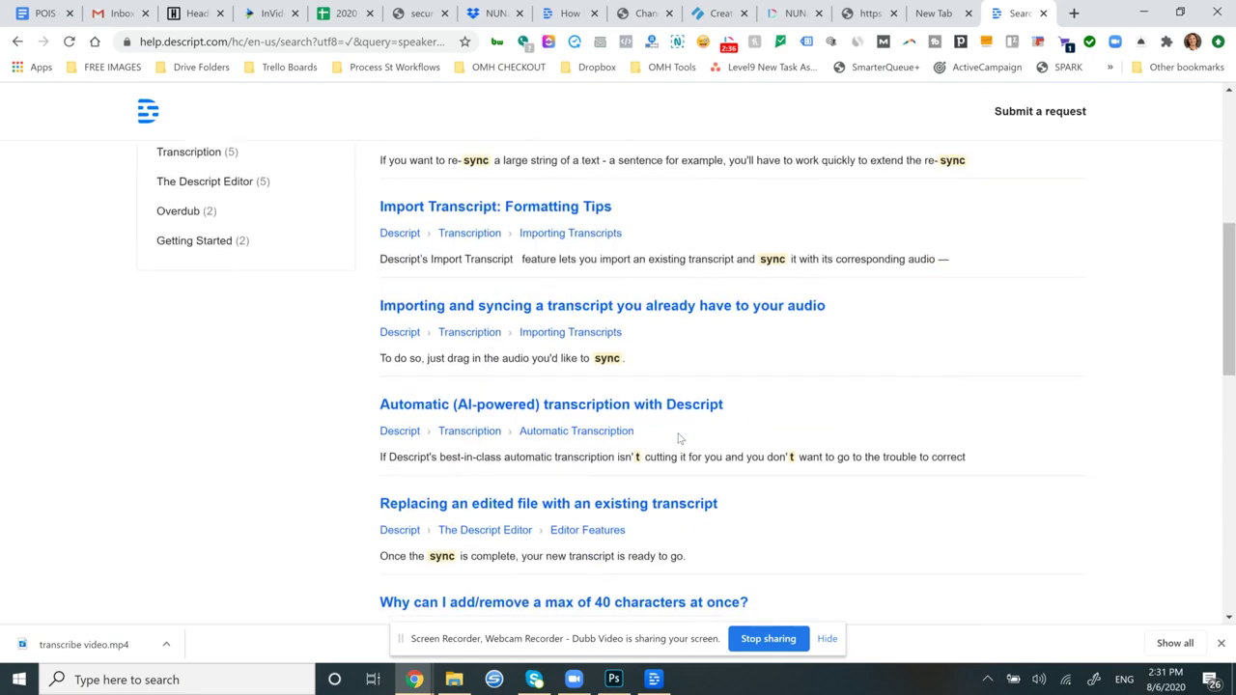
scroll(679, 439, down, 1)
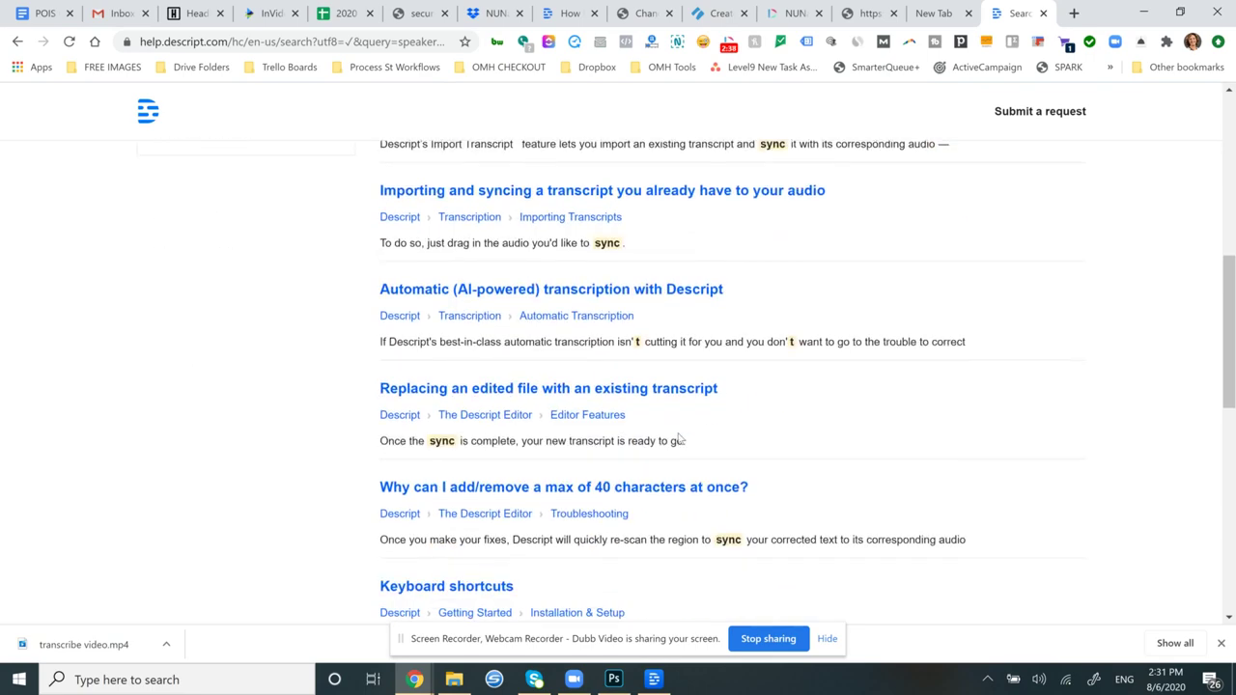
scroll(679, 440, down, 1)
scroll(678, 439, up, 4)
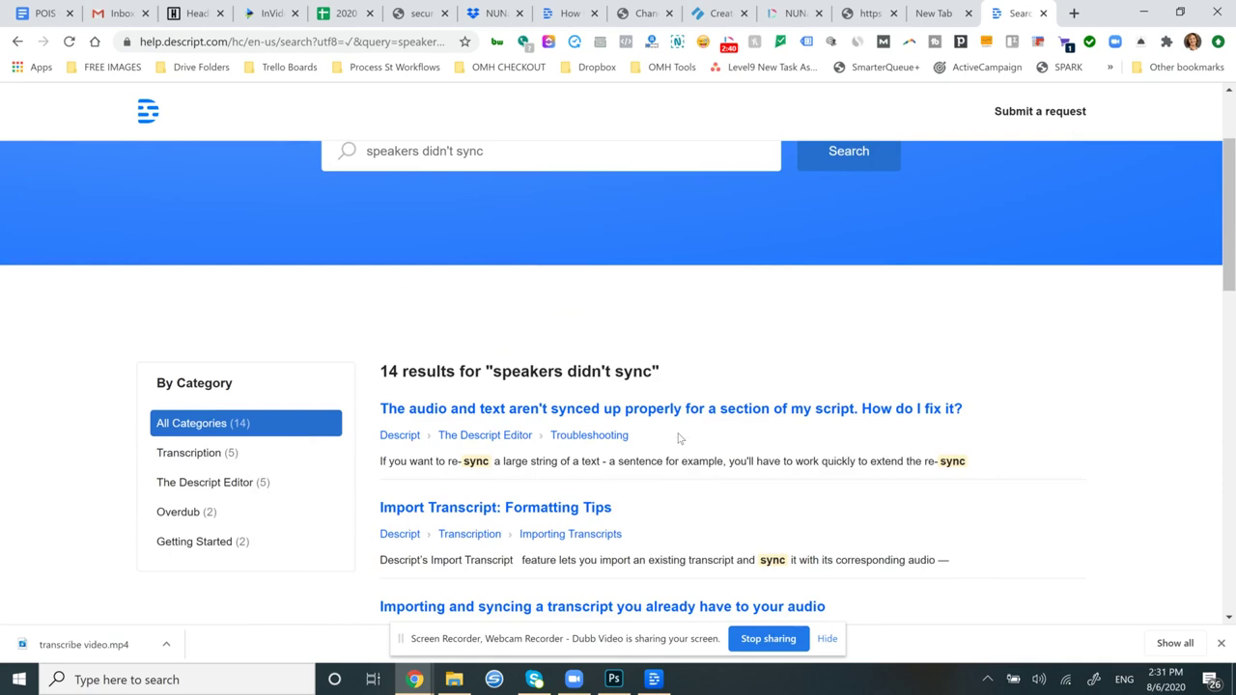
Open the article on audio and text not syncing properly and read through it.
click(678, 417)
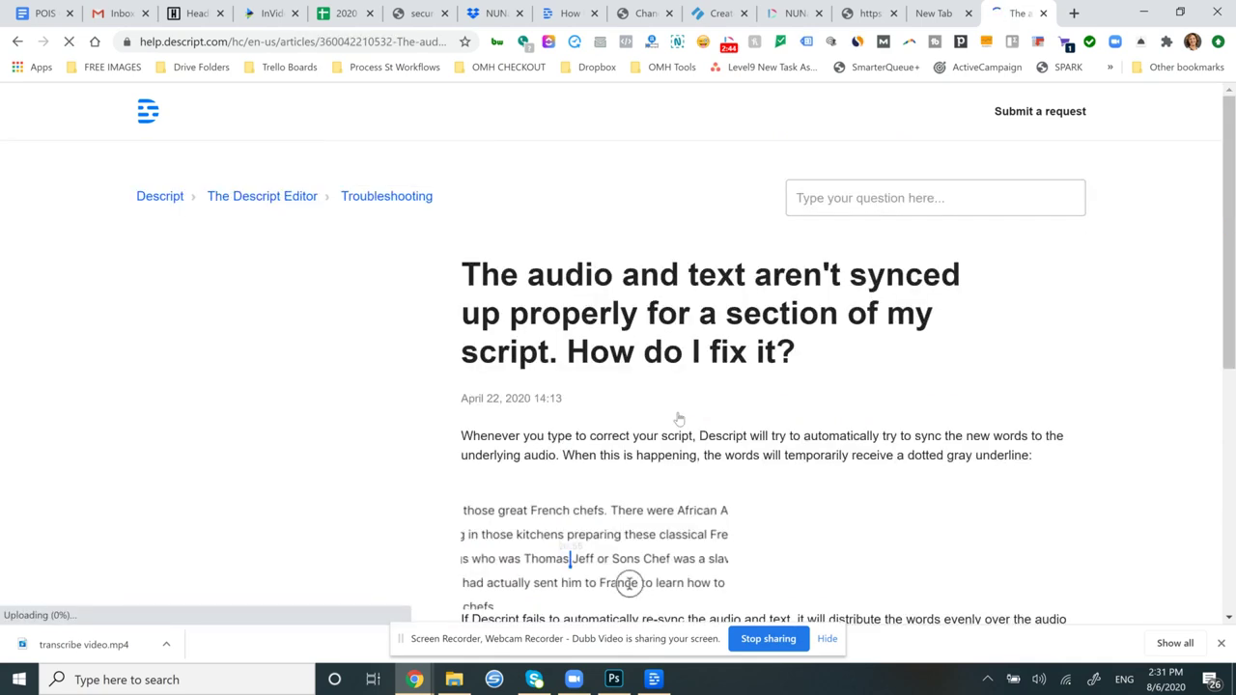
scroll(678, 416, down, 1)
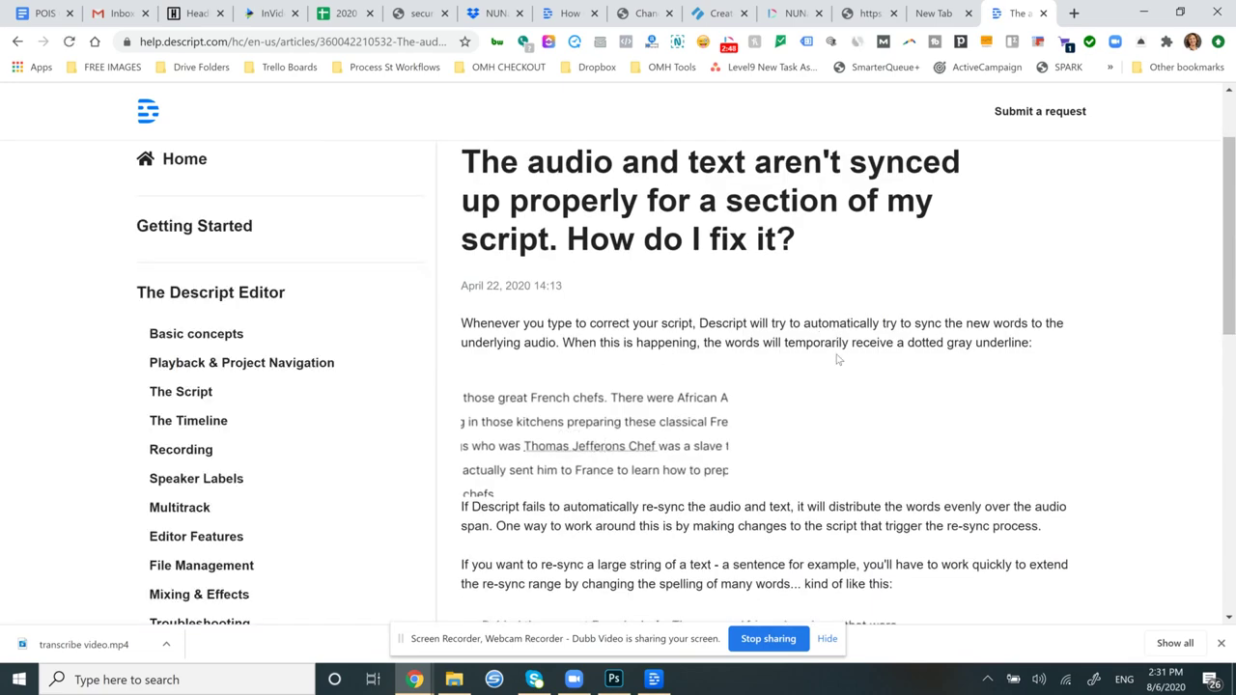
scroll(838, 360, down, 2)
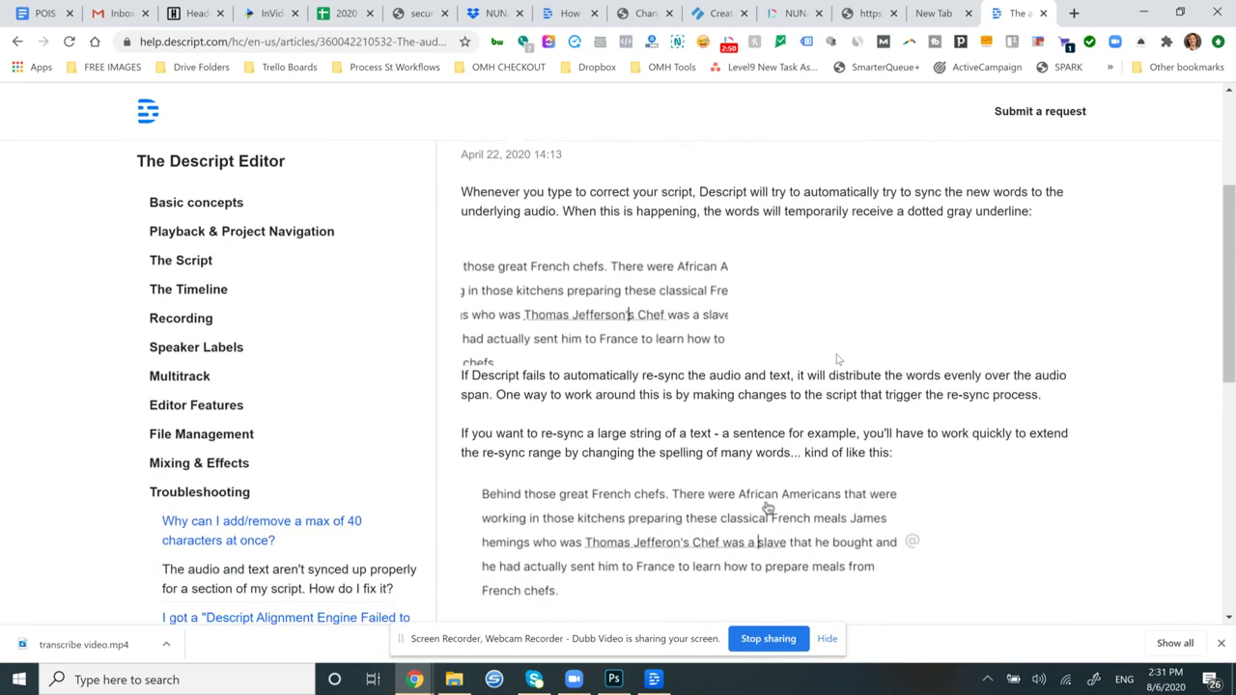
scroll(838, 359, down, 1)
scroll(493, 370, down, 1)
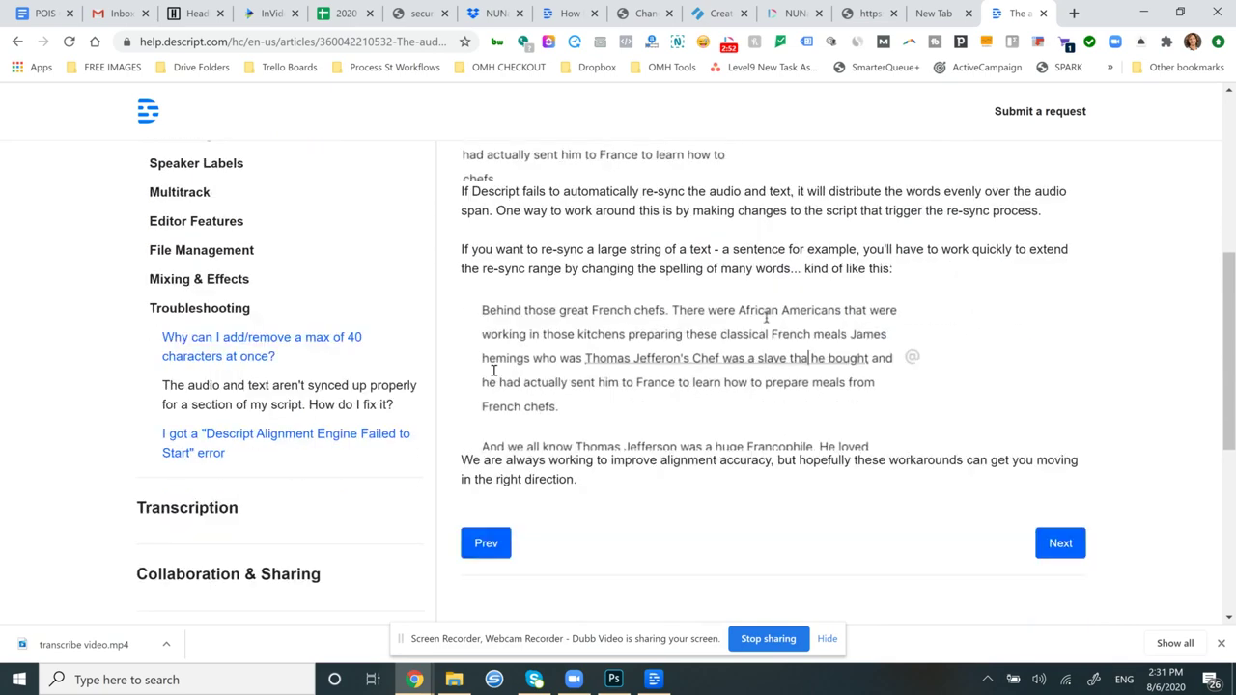
scroll(494, 370, down, 1)
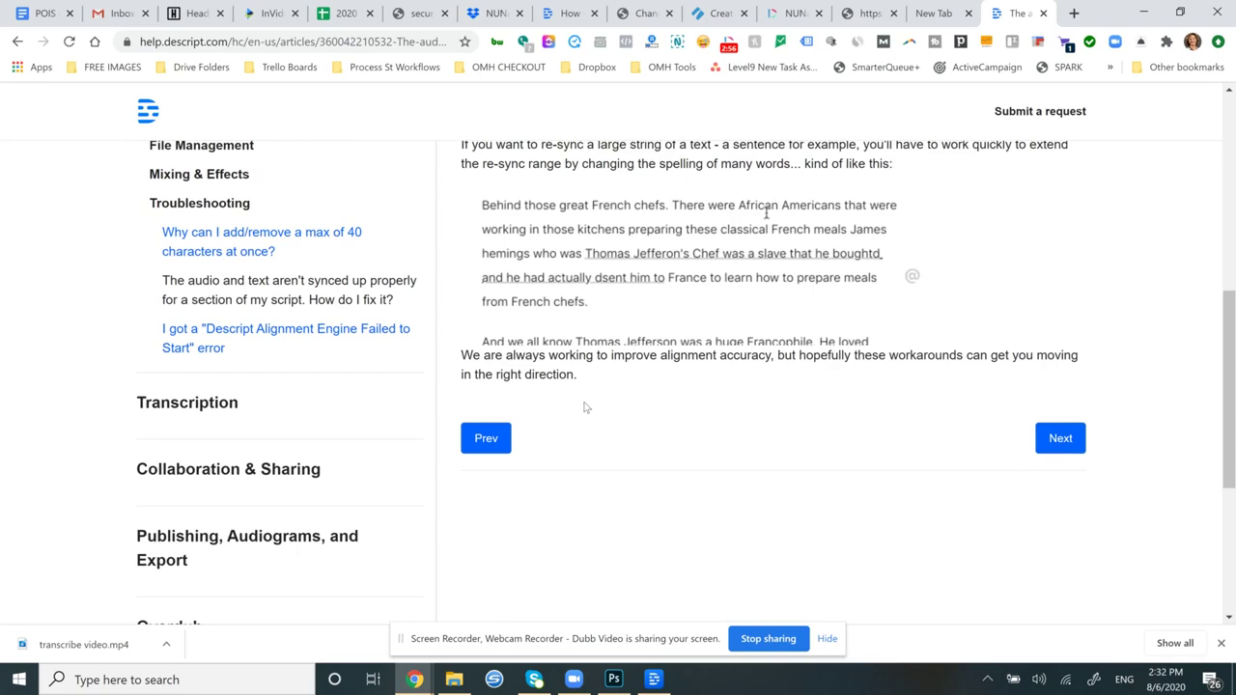
scroll(651, 448, up, 3)
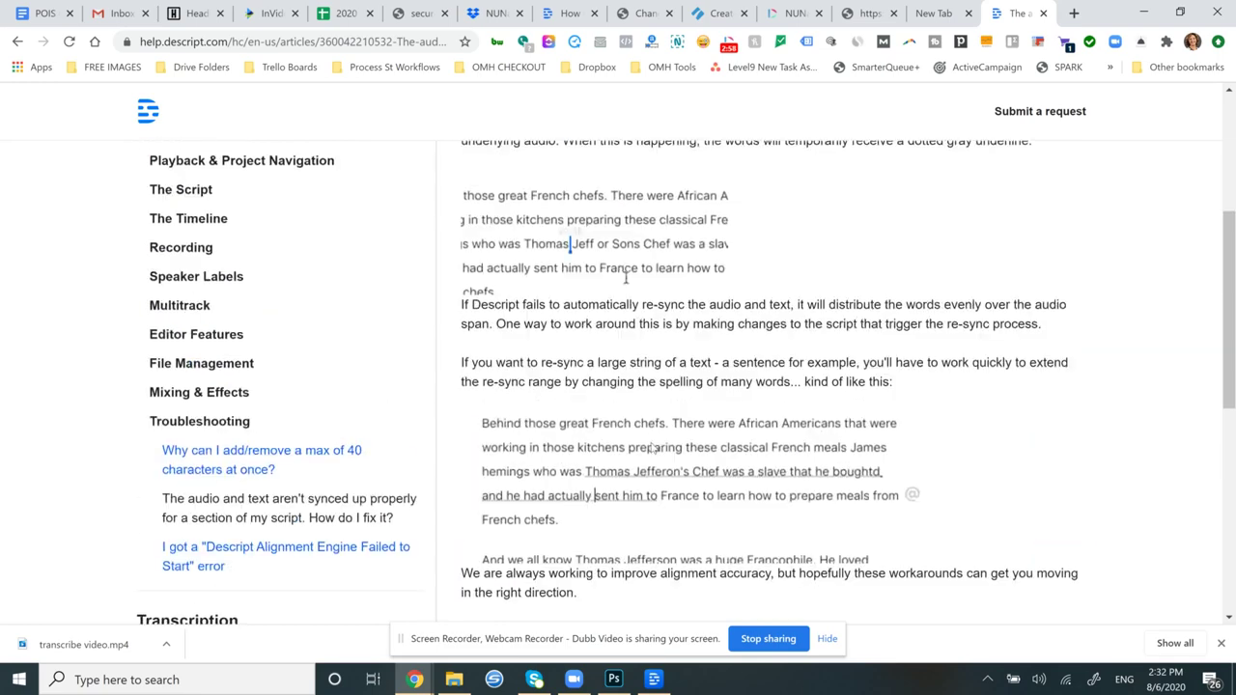
scroll(651, 448, up, 1)
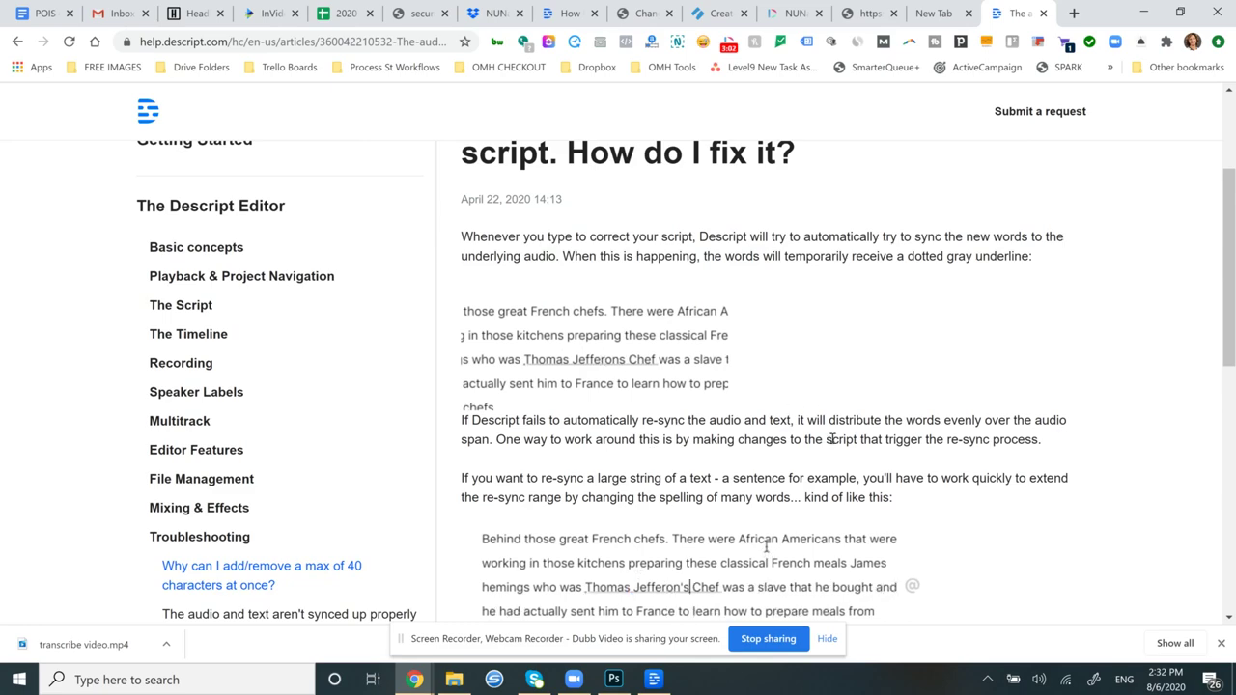
scroll(841, 454, down, 1)
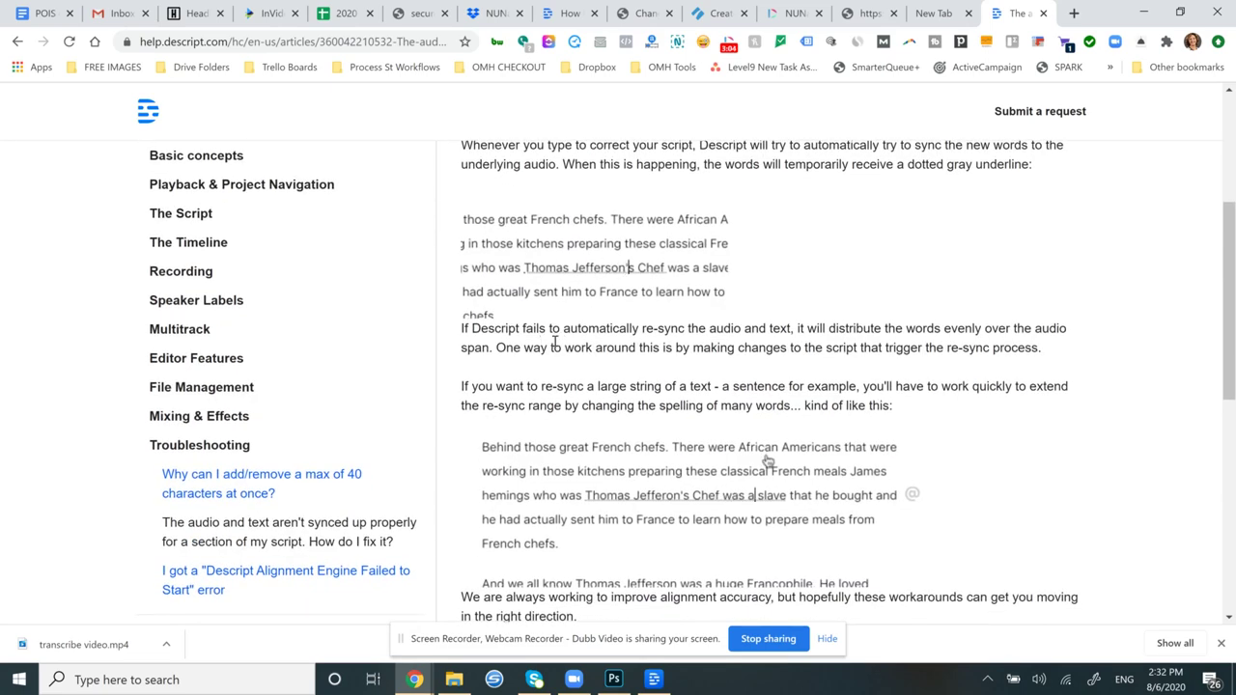
Return to the EP008 transcript, try Correct Text mode, then switch back to Edit Media.
scroll(600, 370, up, 1)
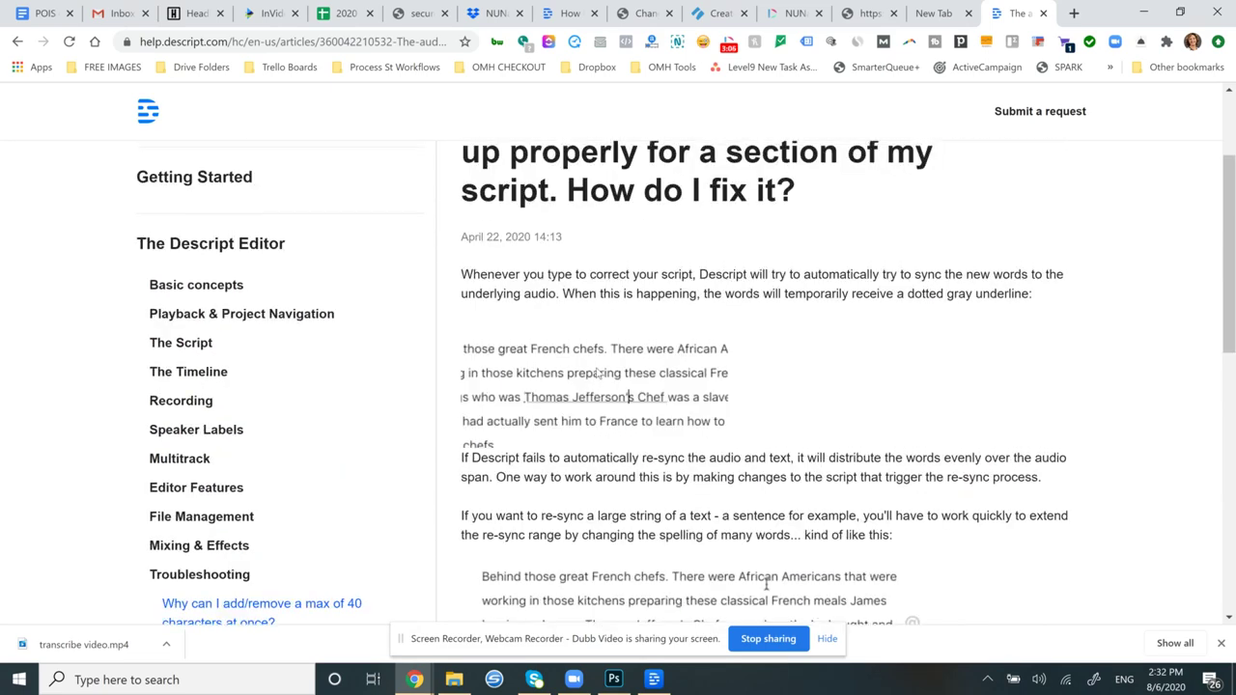
click(653, 679)
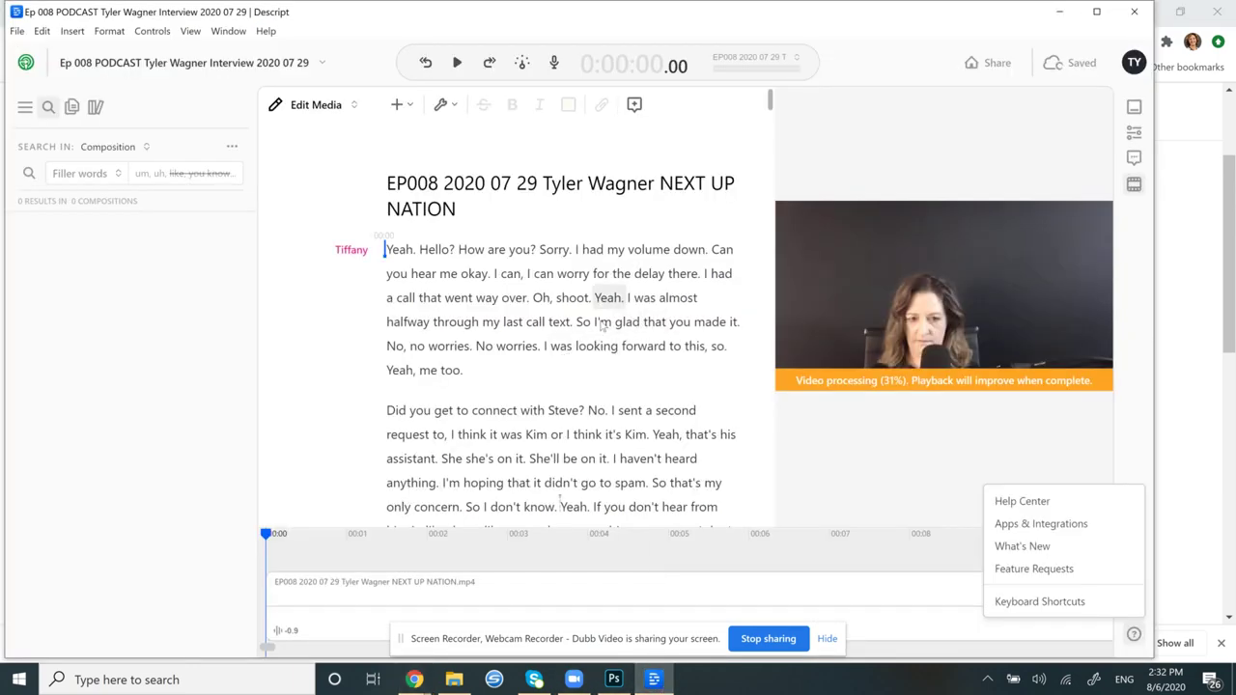
click(306, 106)
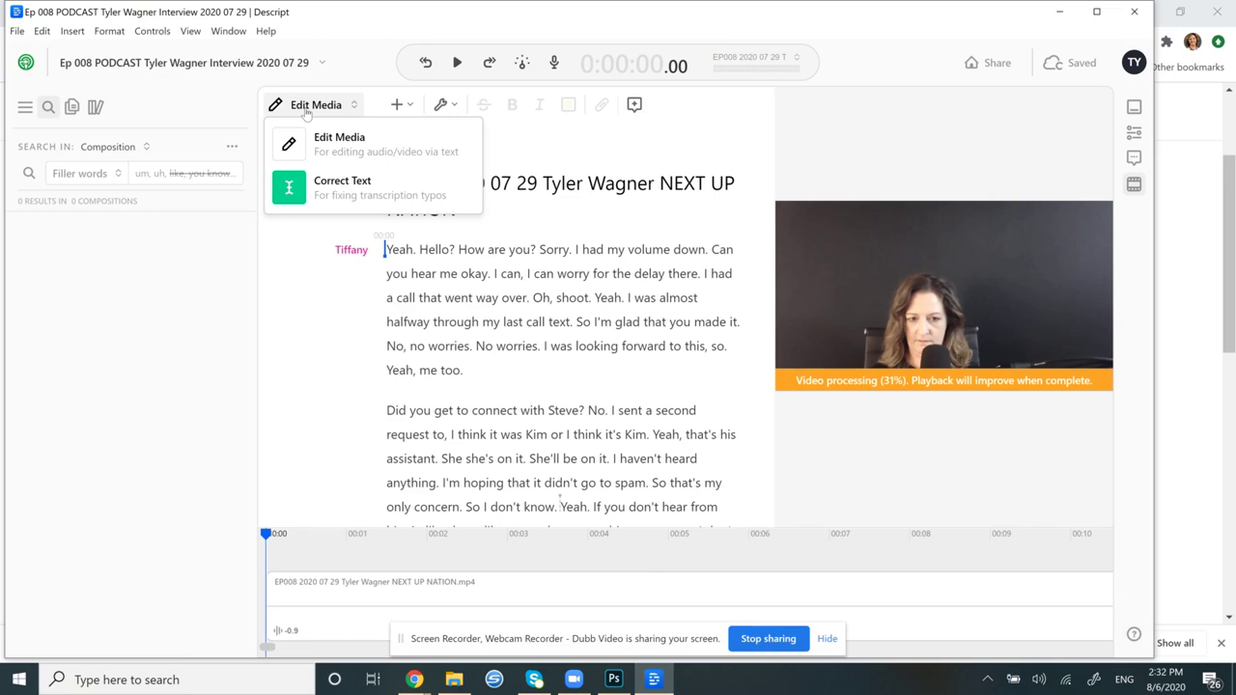
click(306, 112)
click(306, 108)
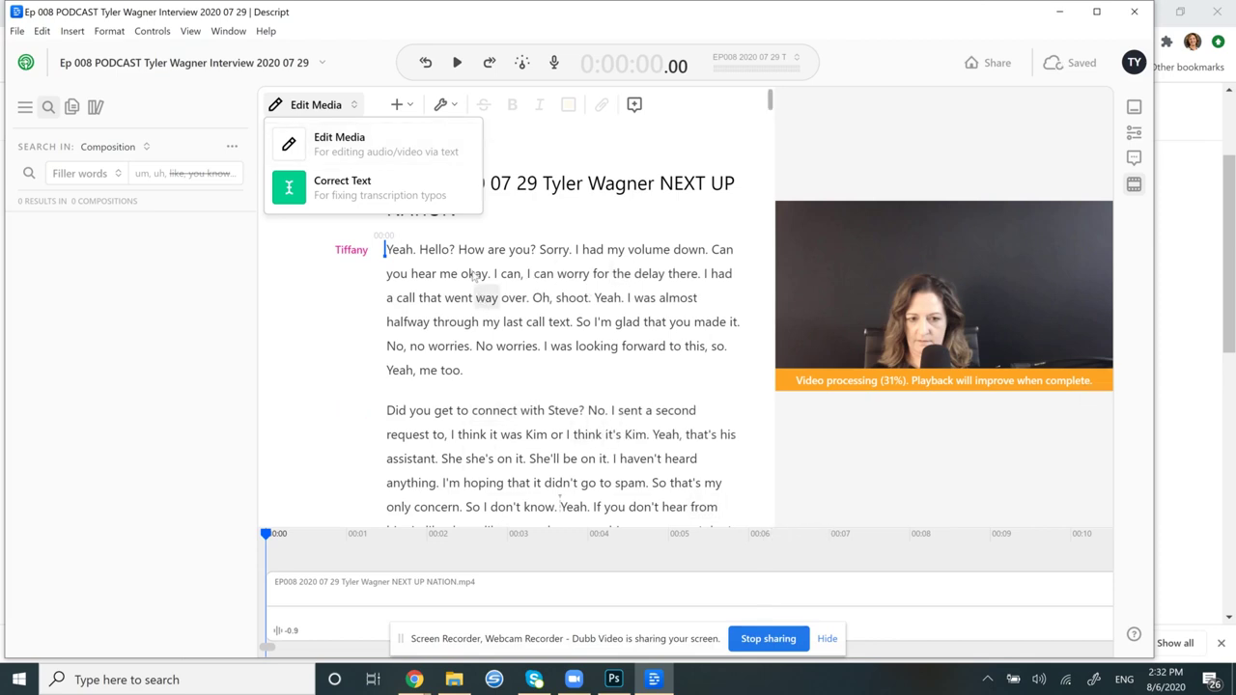
click(359, 192)
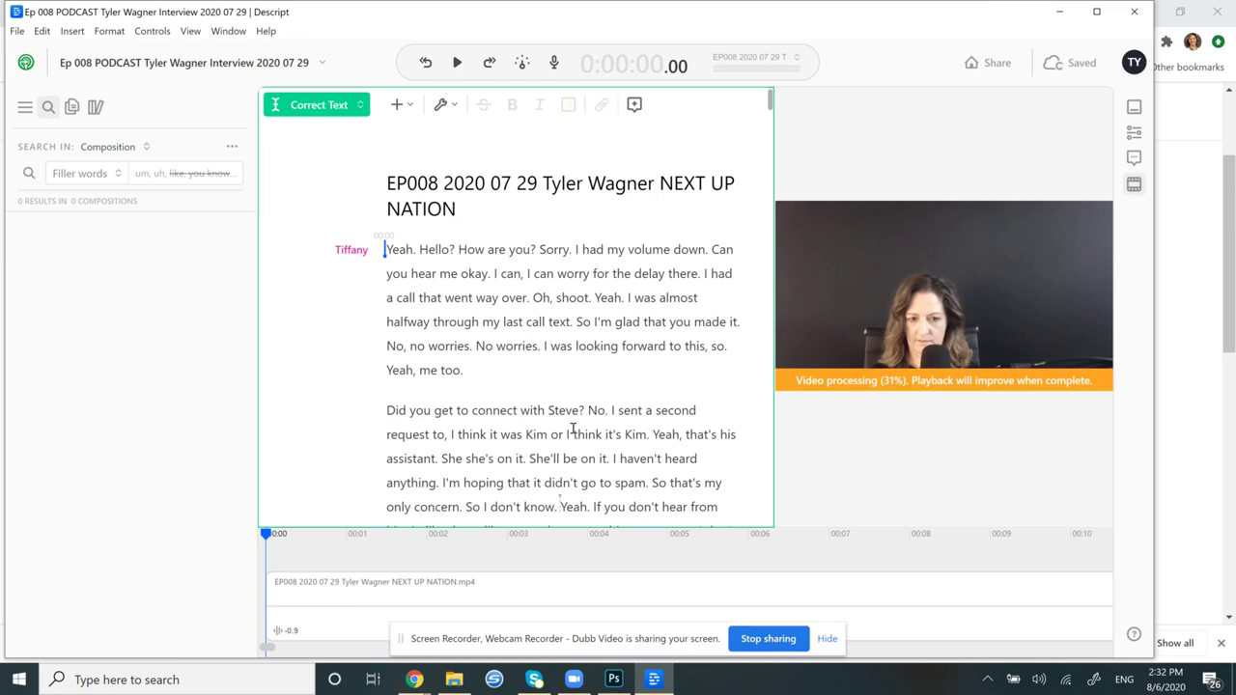
click(333, 109)
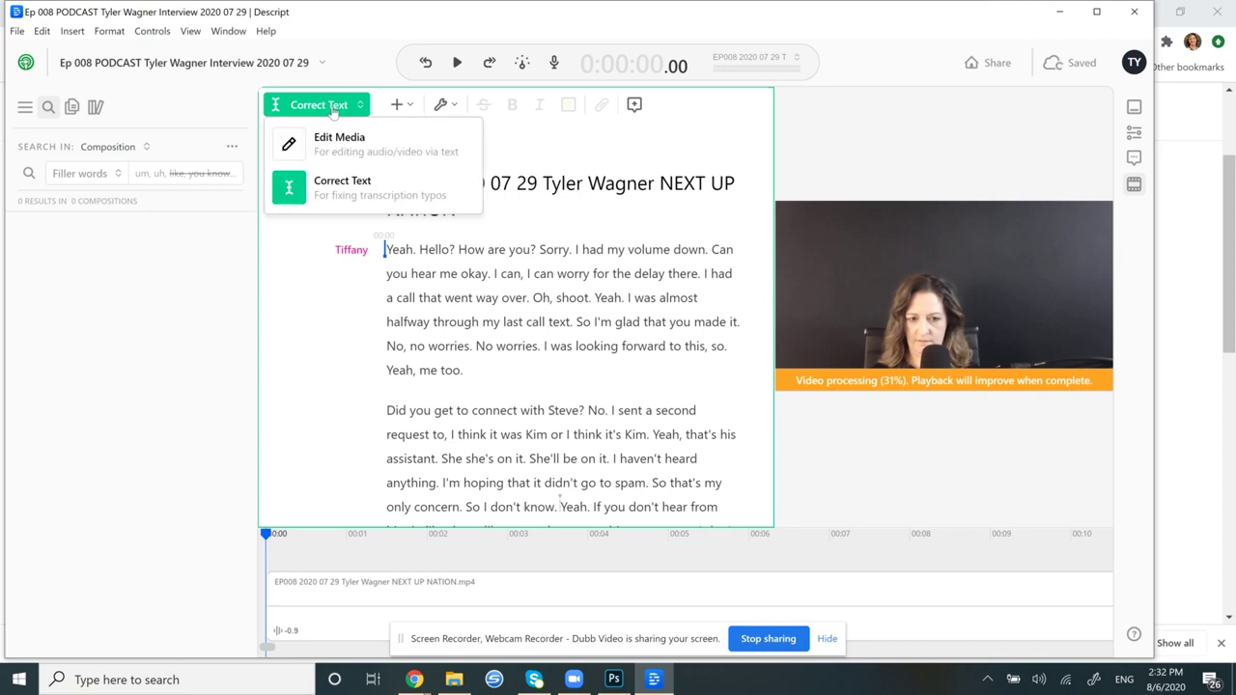
click(340, 144)
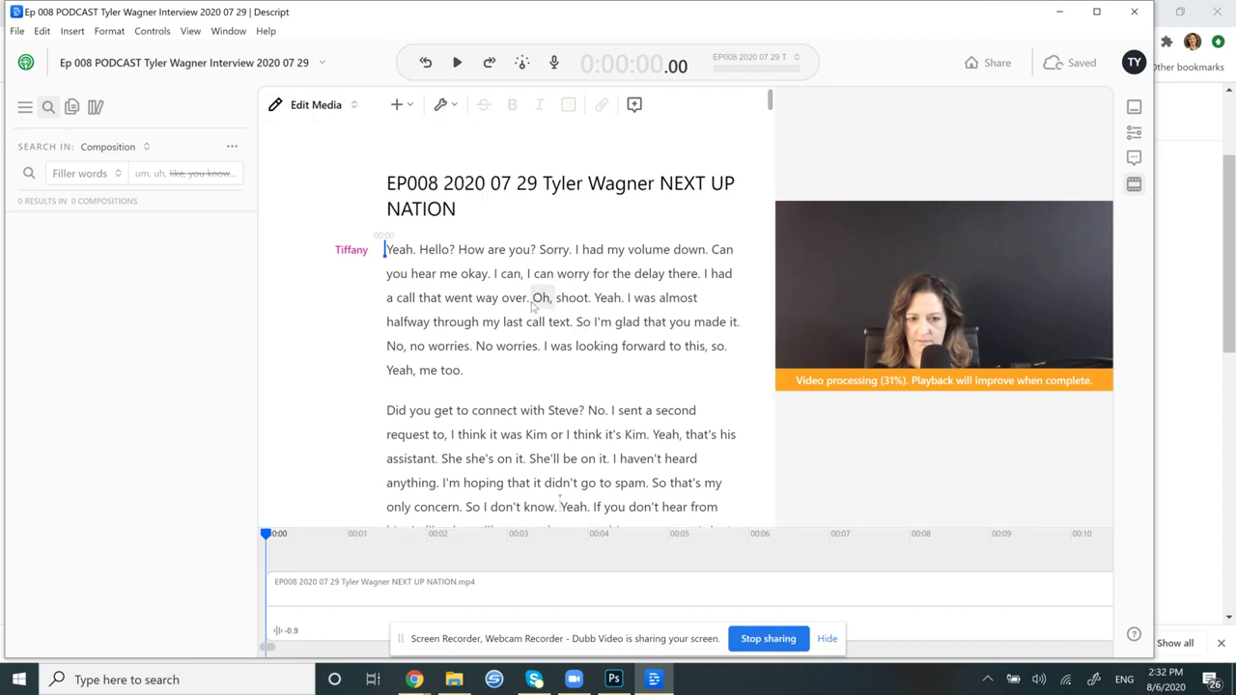
Add a second speaker with the guest's name through Edit speakers.
scroll(598, 344, down, 1)
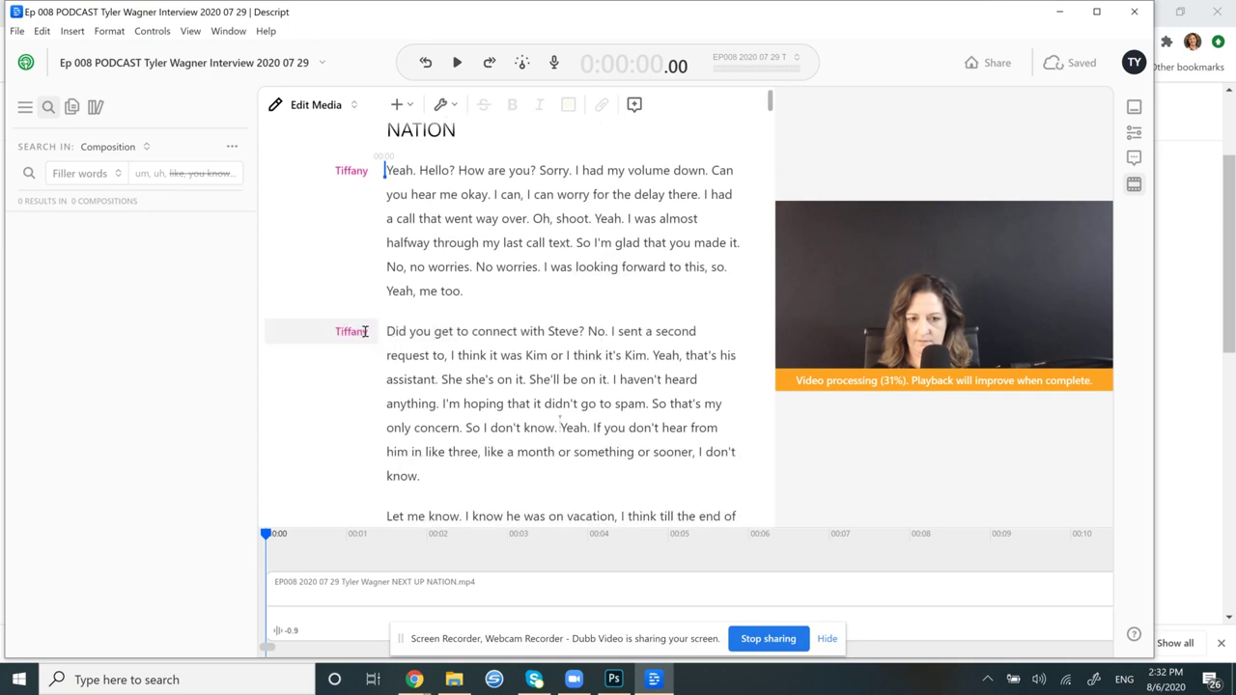
click(351, 331)
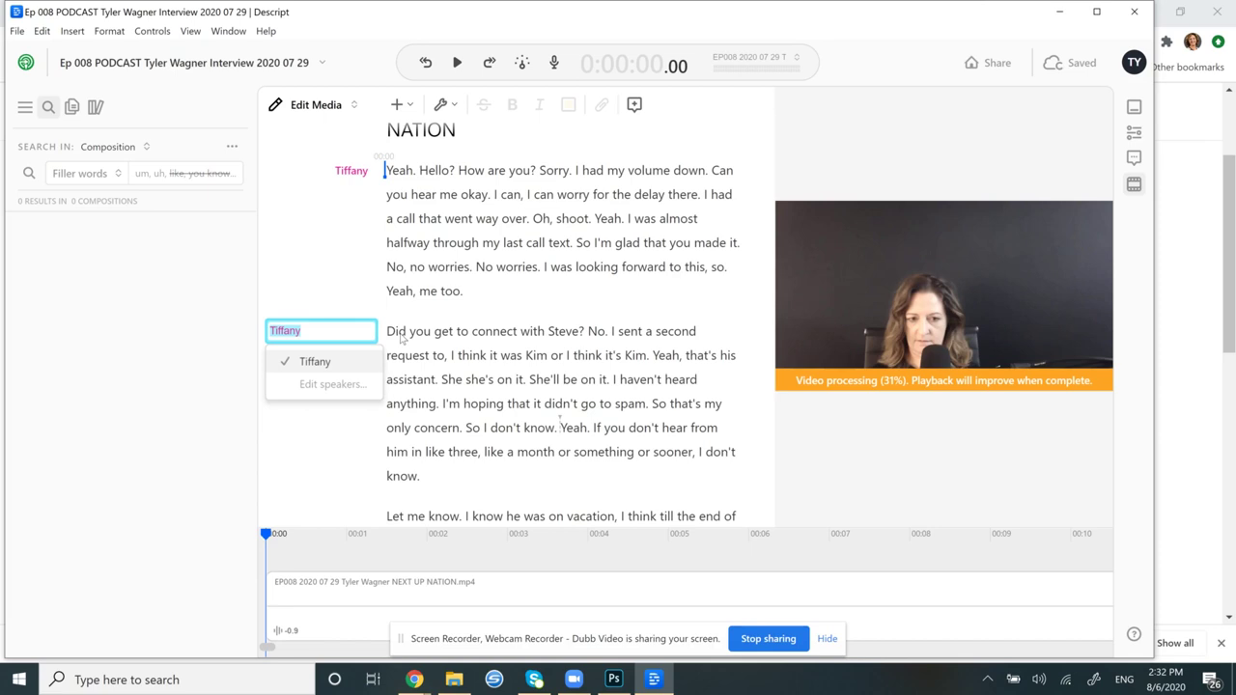
click(331, 384)
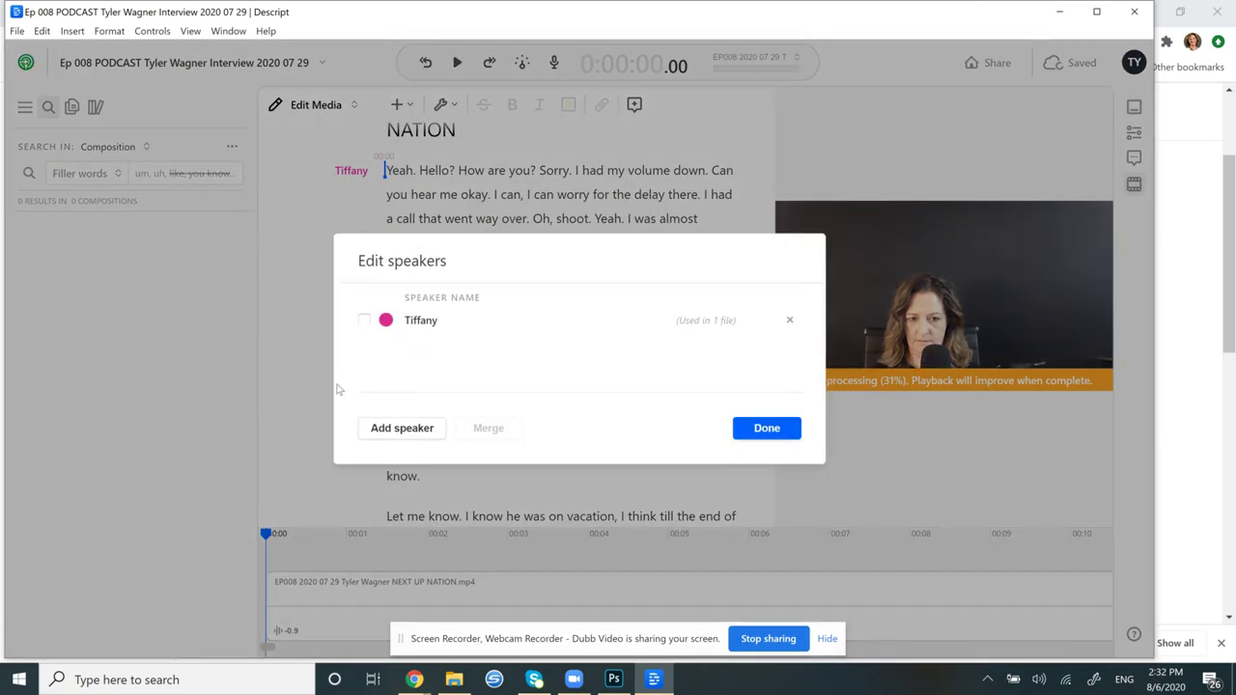
click(401, 431)
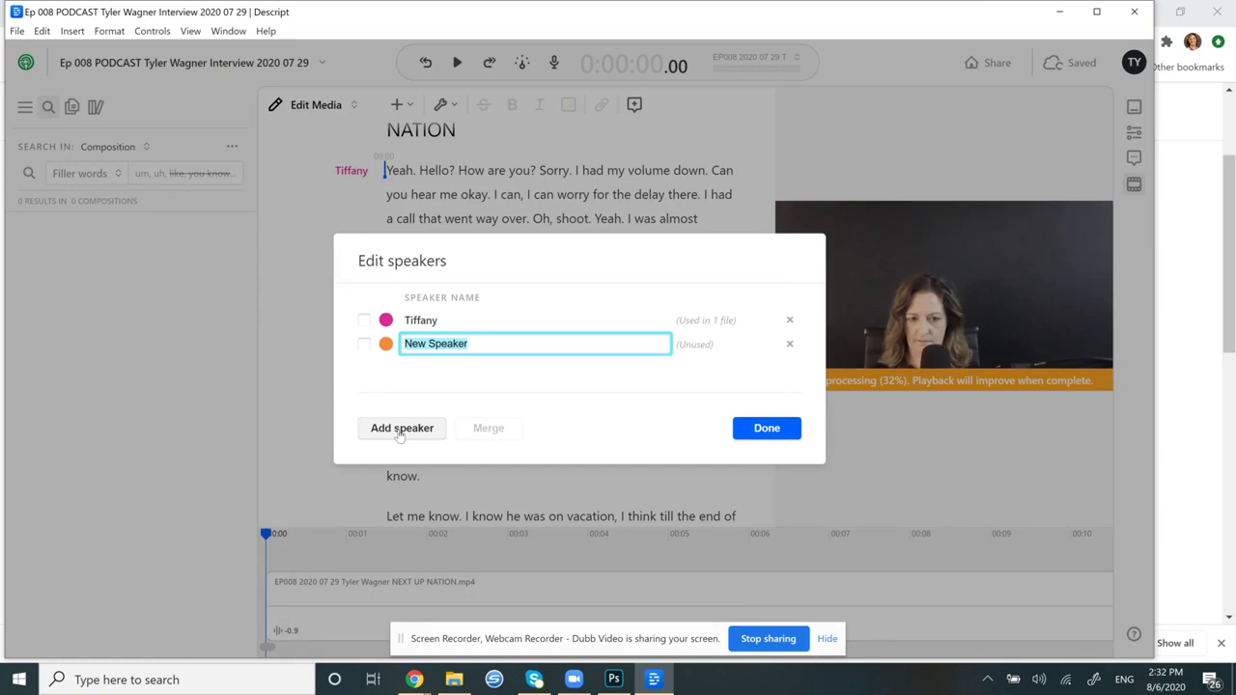
text(Tyler)
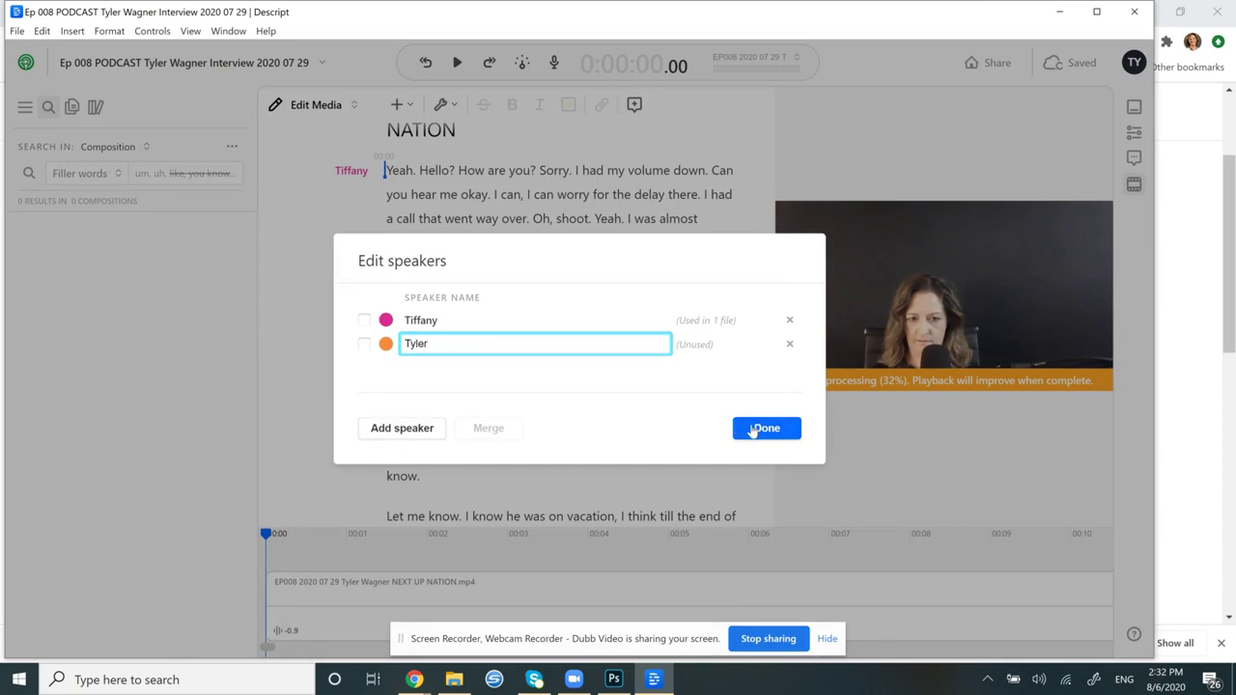
click(752, 430)
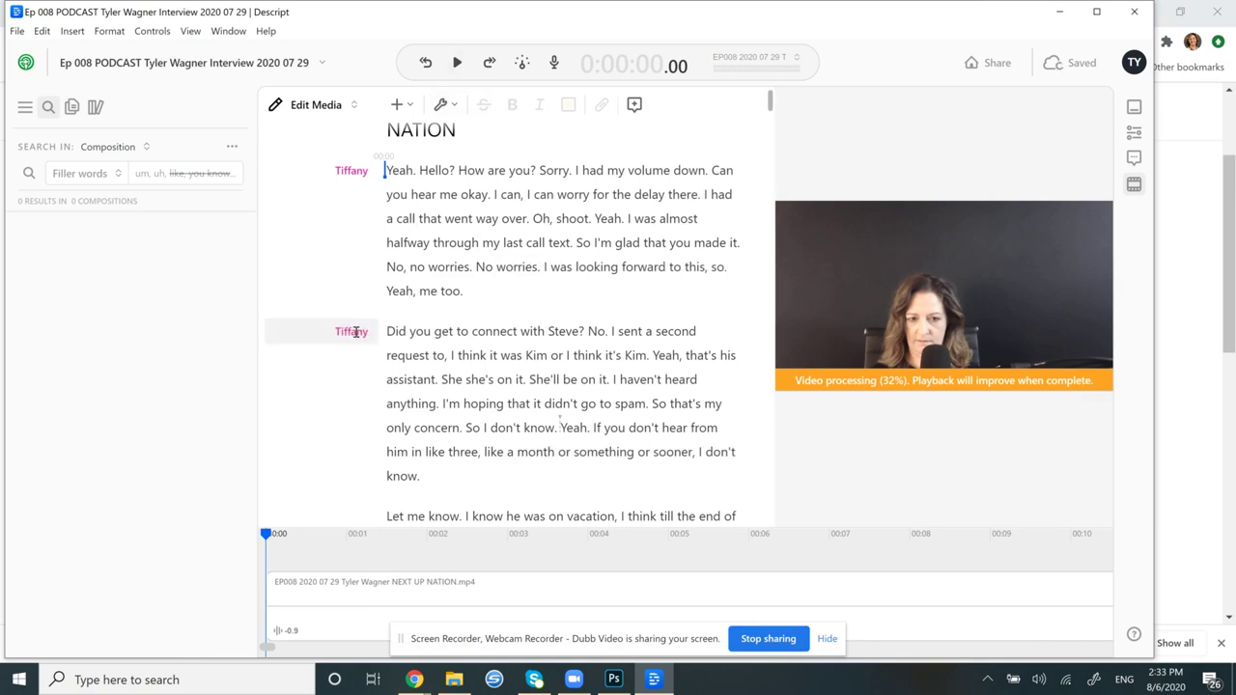
Play the second paragraph from its first word, 'Did', at 14:16 to hear who is speaking.
click(456, 63)
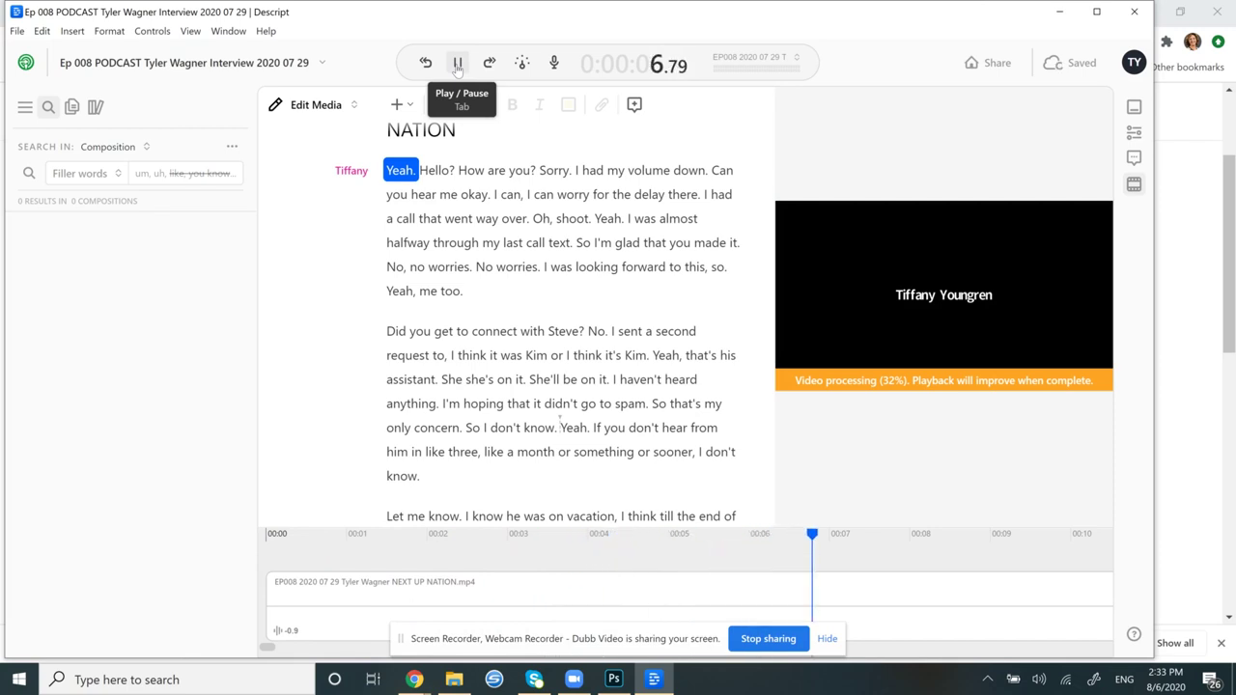
click(457, 64)
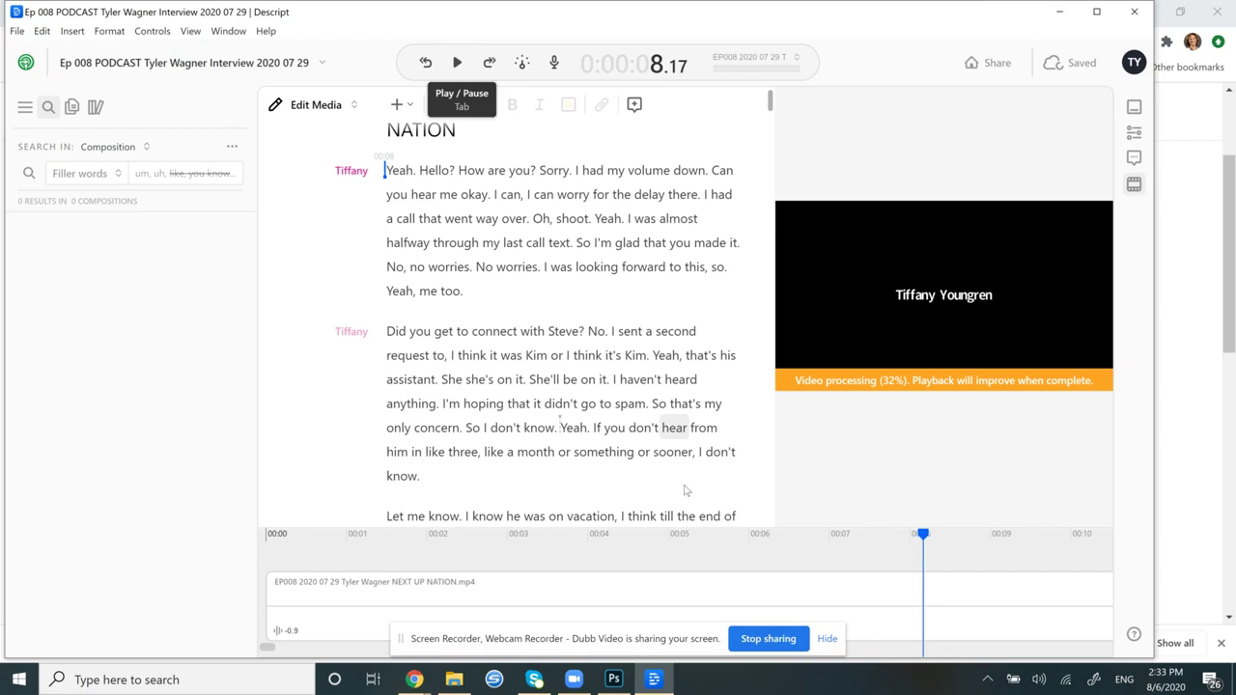
scroll(657, 587, right, 10)
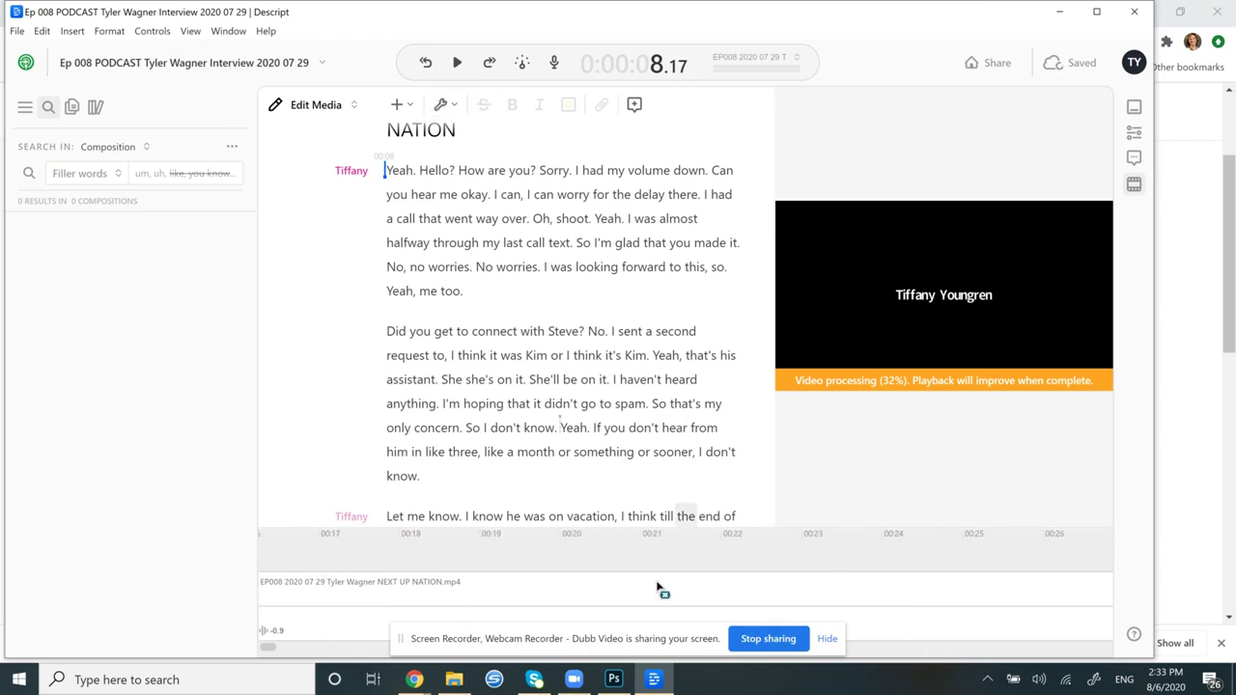
scroll(657, 587, right, 15)
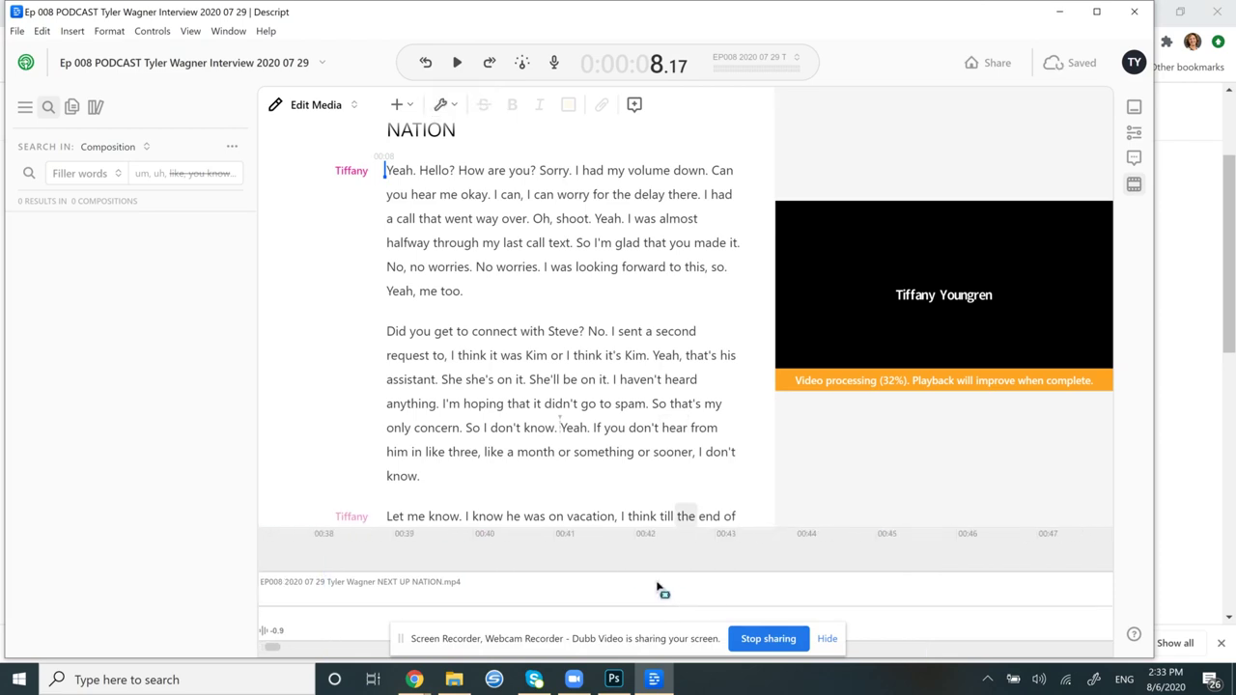
click(394, 334)
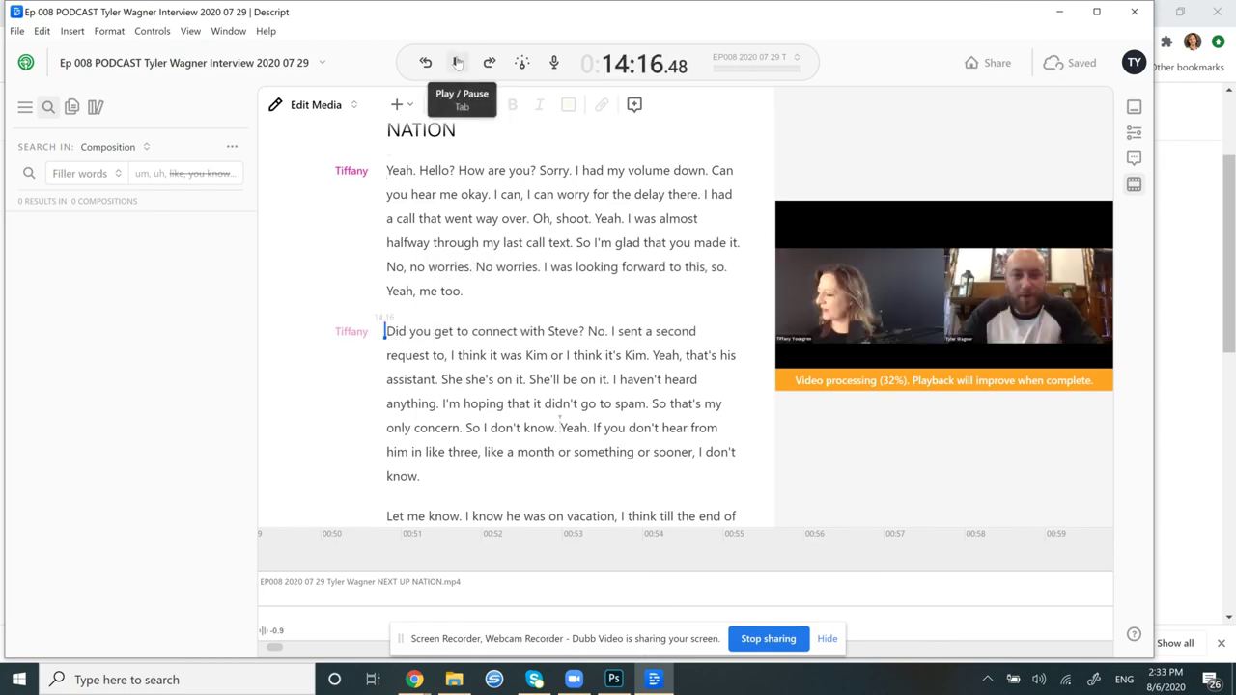
click(458, 61)
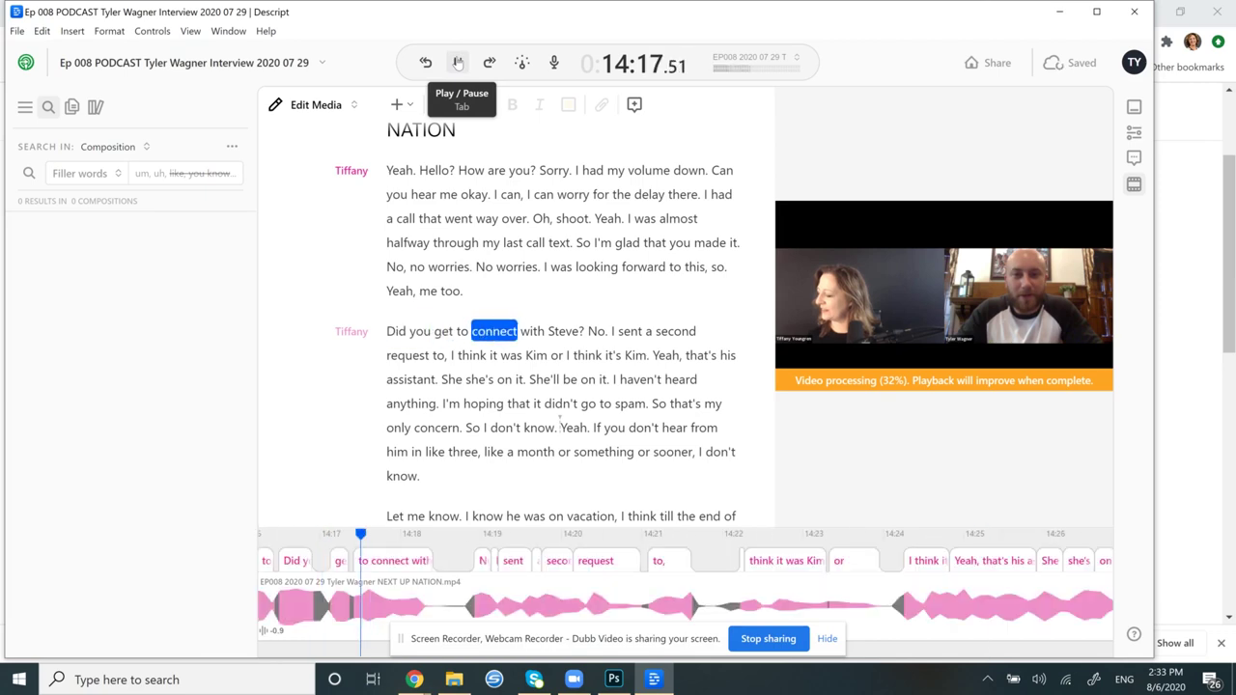
click(458, 62)
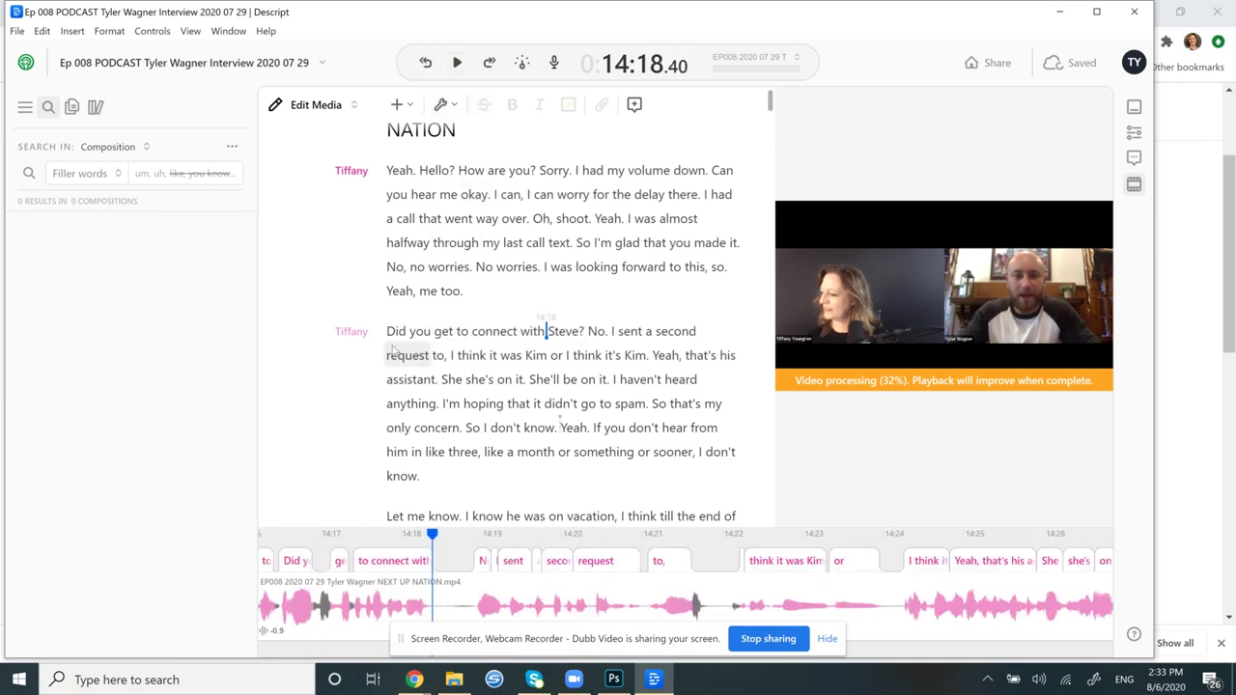
Reassign the 'Did you get to connect…' paragraph to the guest speaker.
click(353, 334)
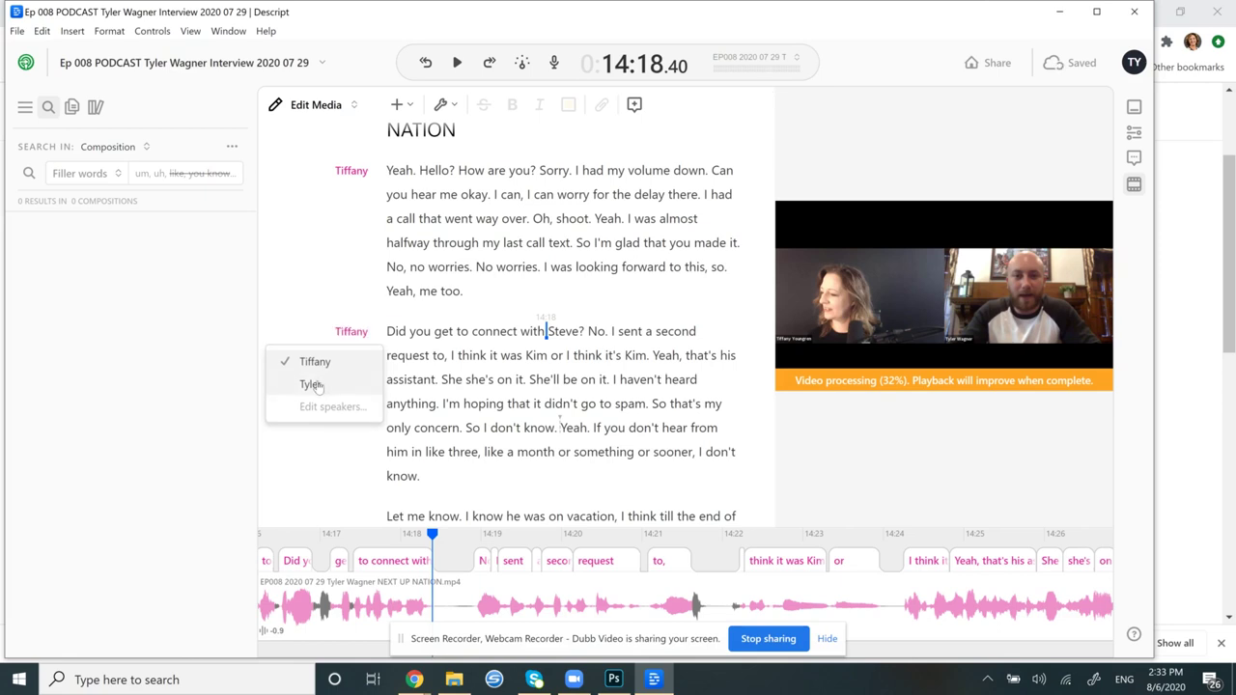
click(316, 385)
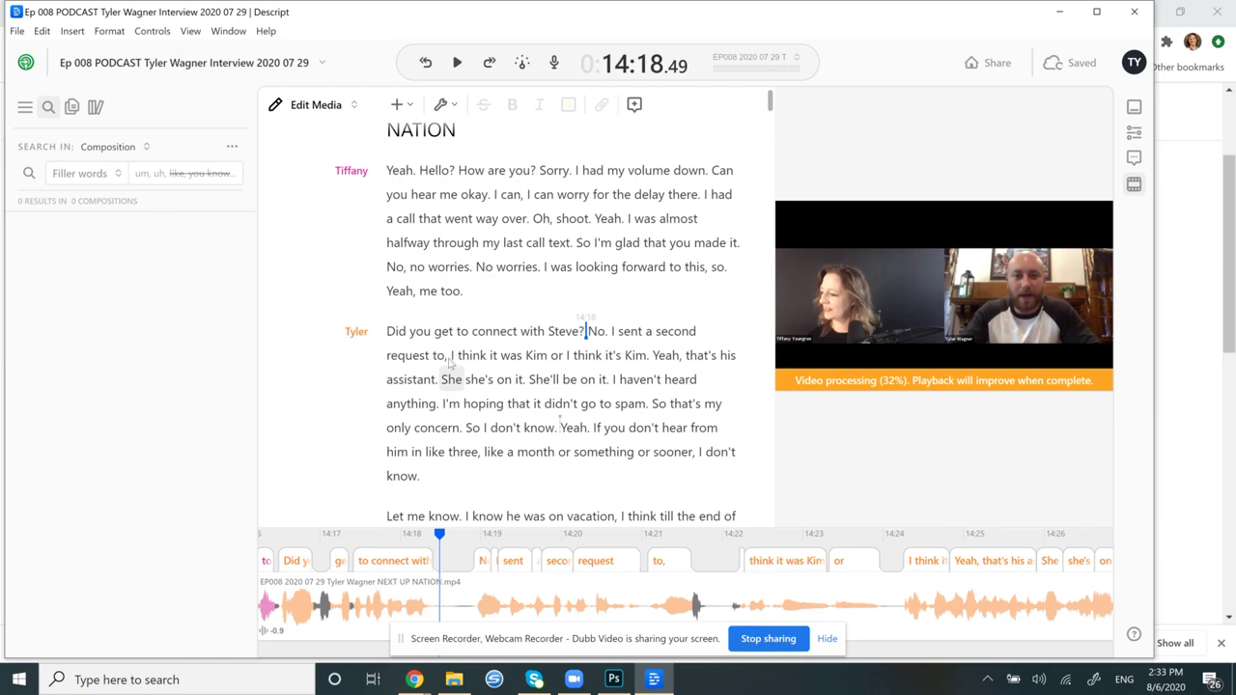
scroll(449, 358, down, 3)
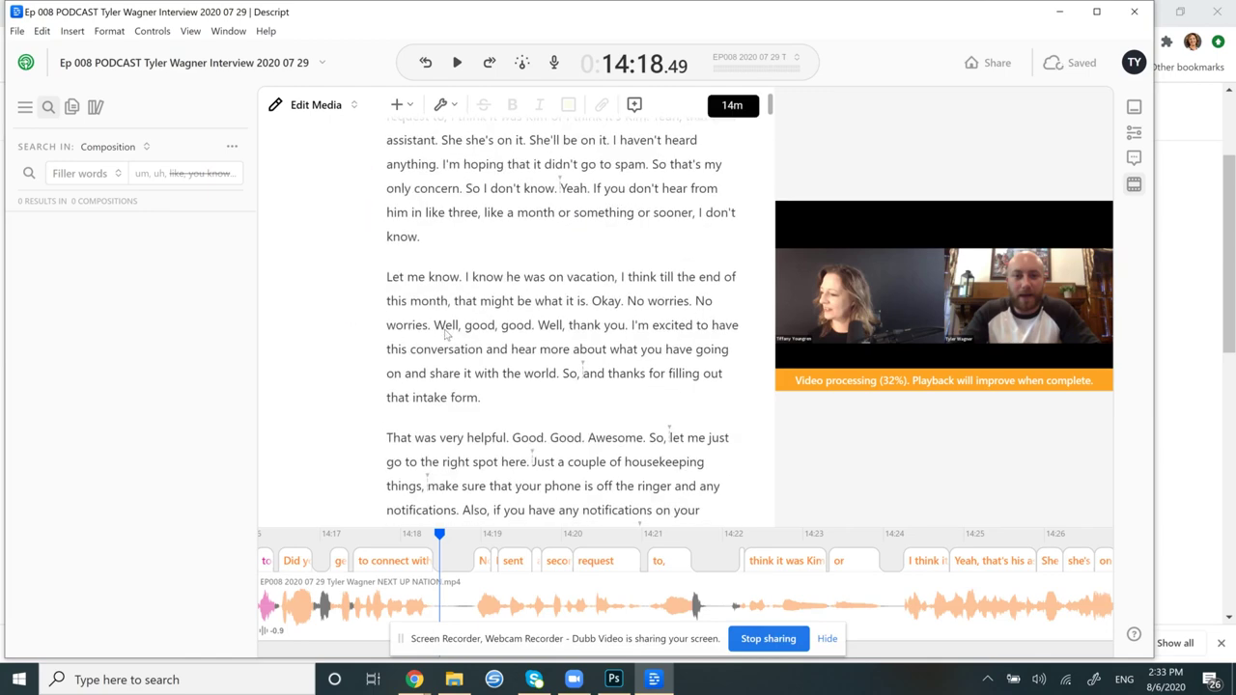
scroll(446, 333, up, 2)
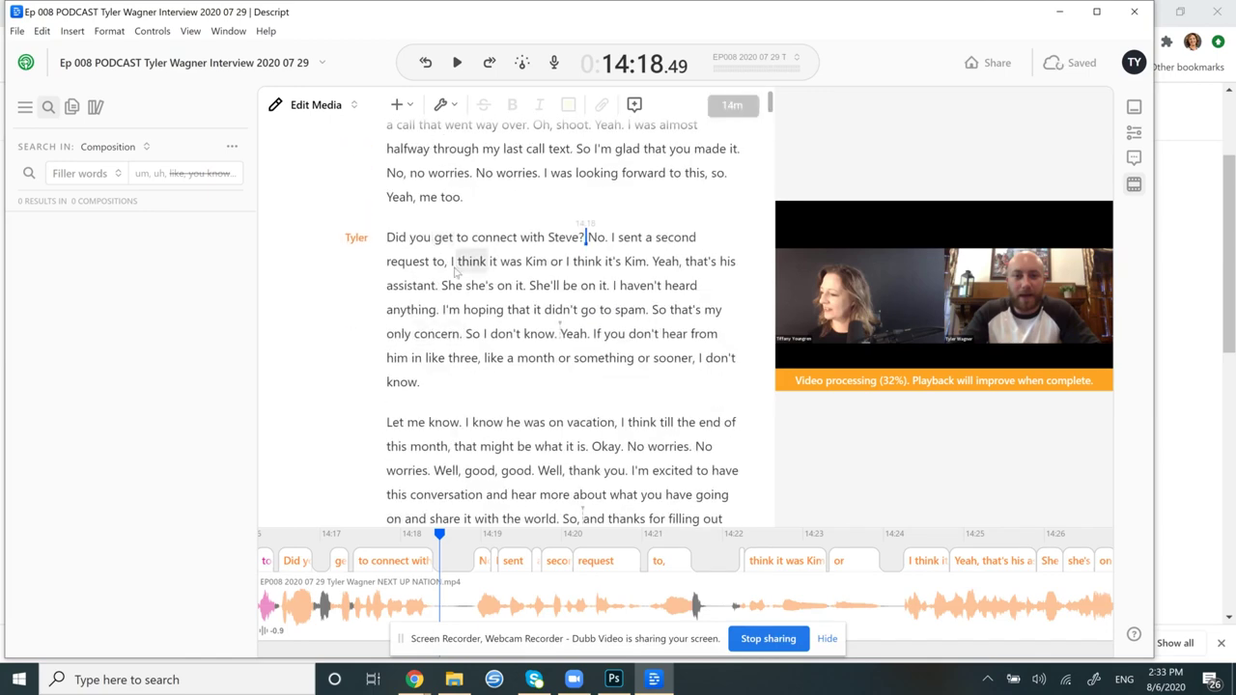
Split the 'No. I sent…' reply into its own paragraph and assign it to the host.
click(588, 238)
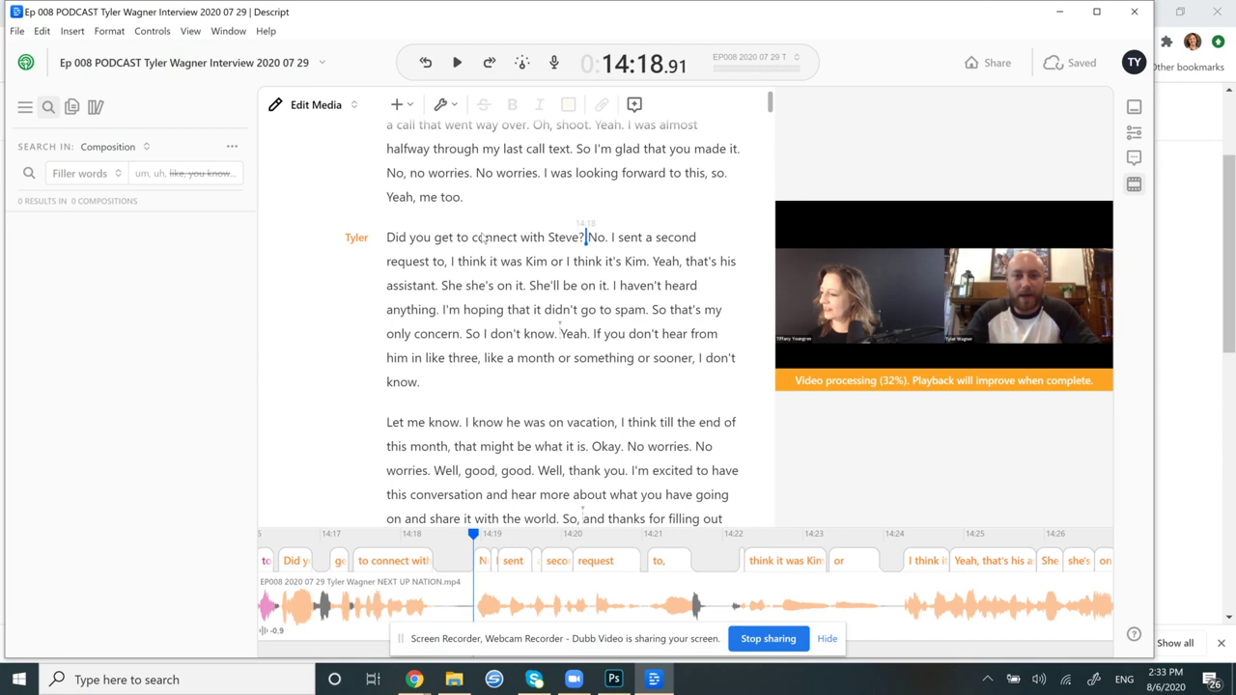
click(432, 240)
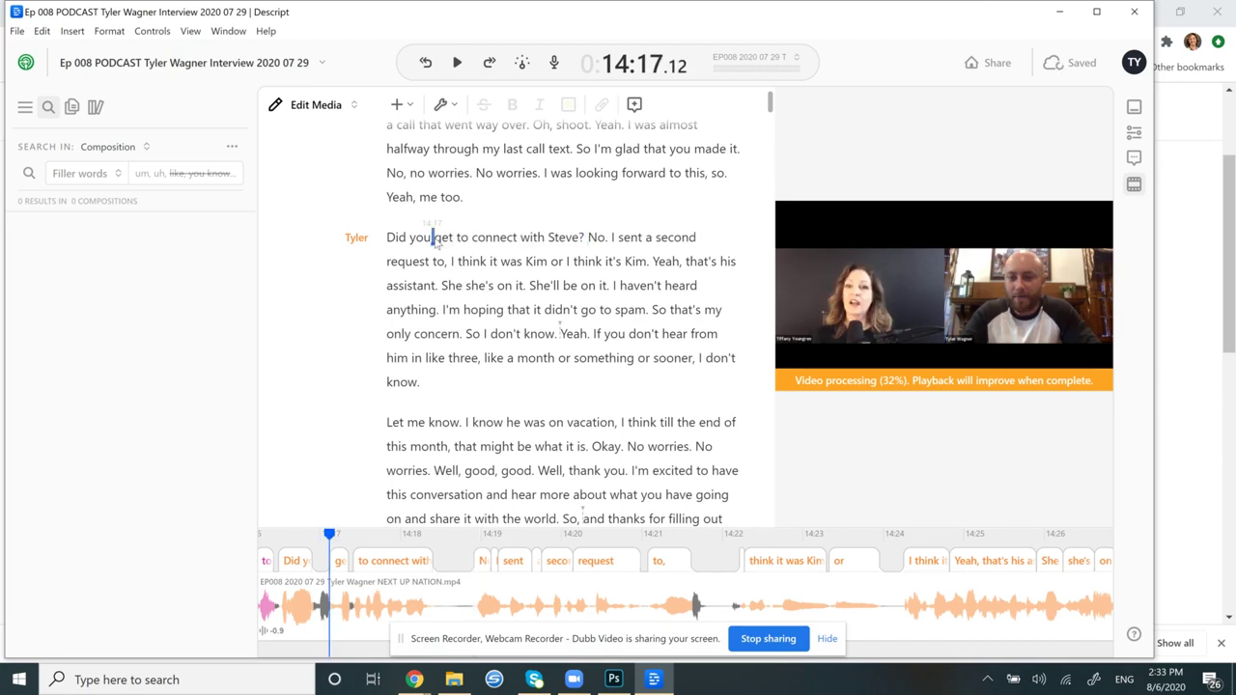
click(456, 63)
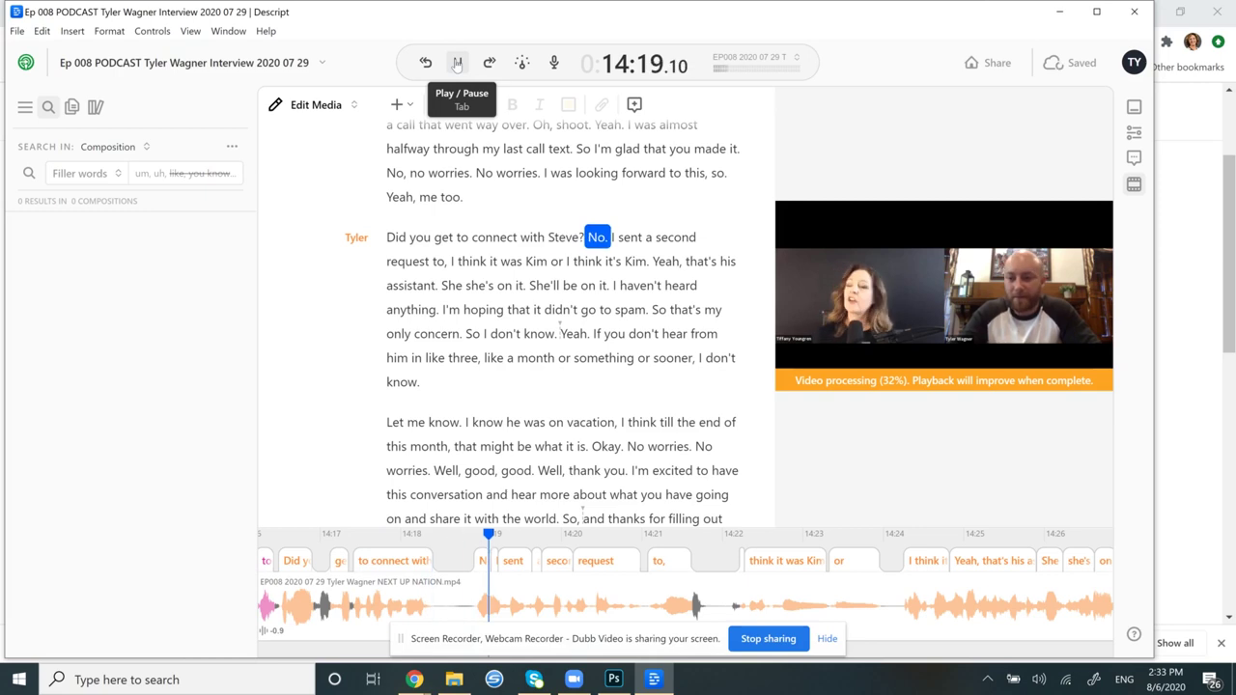
click(457, 62)
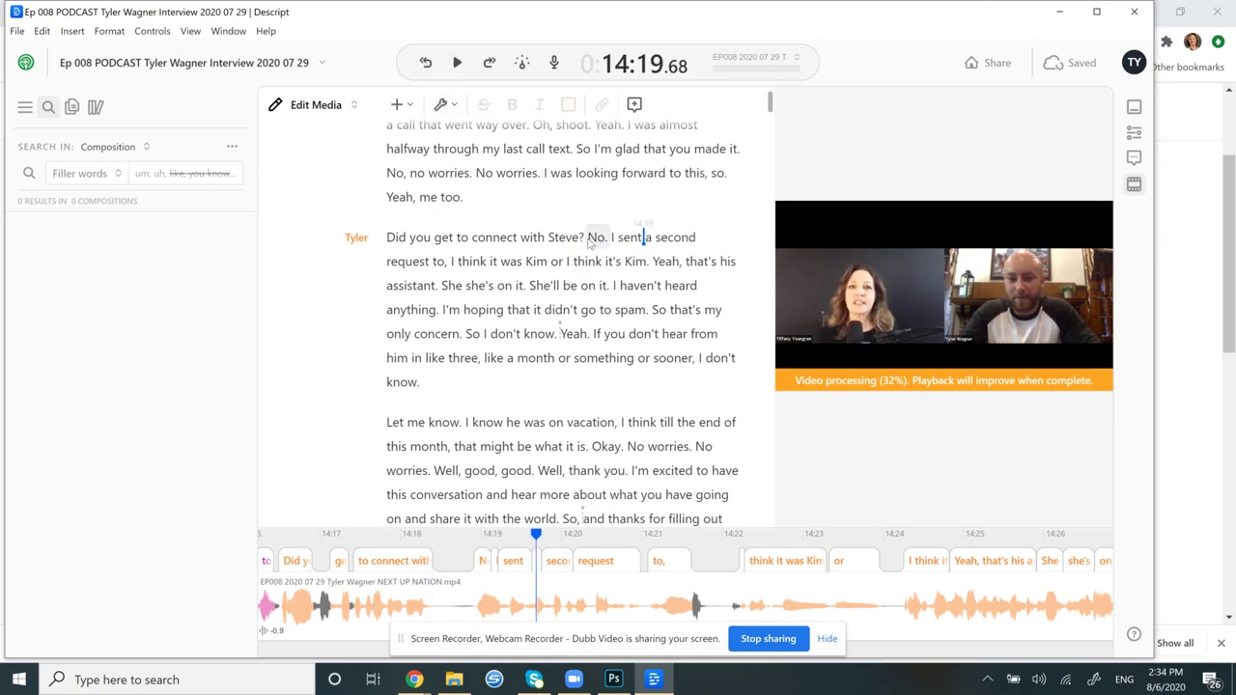
click(586, 238)
key(Return)
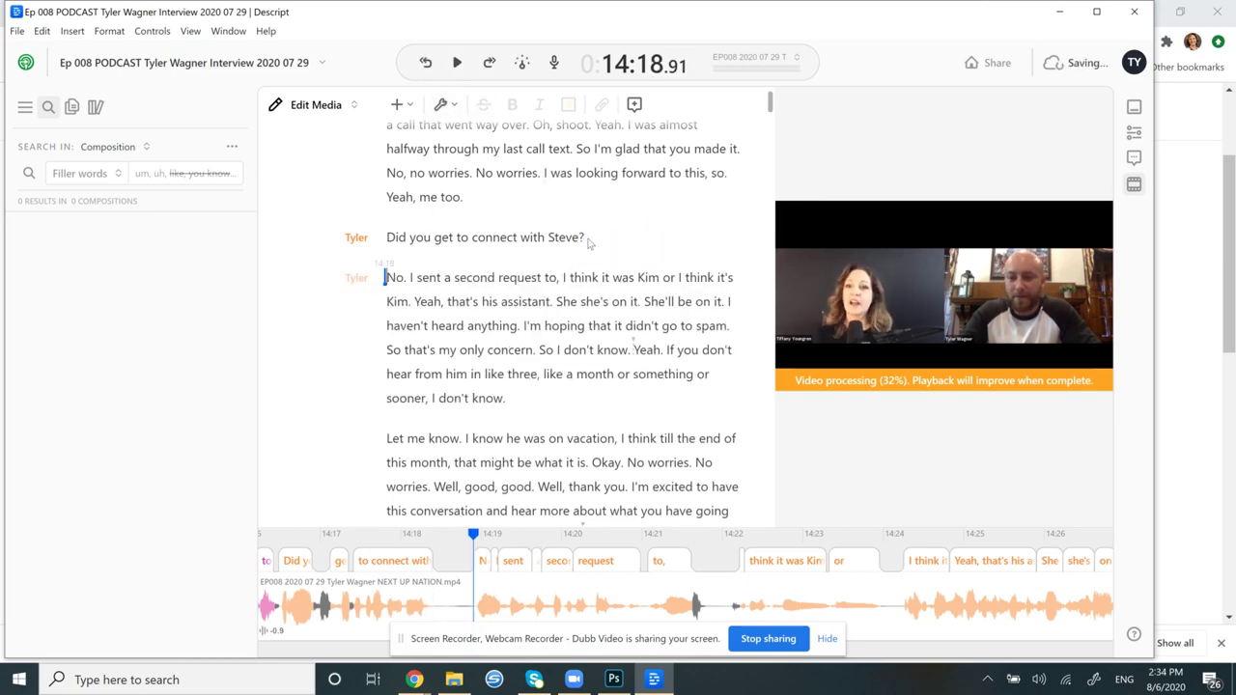
click(357, 278)
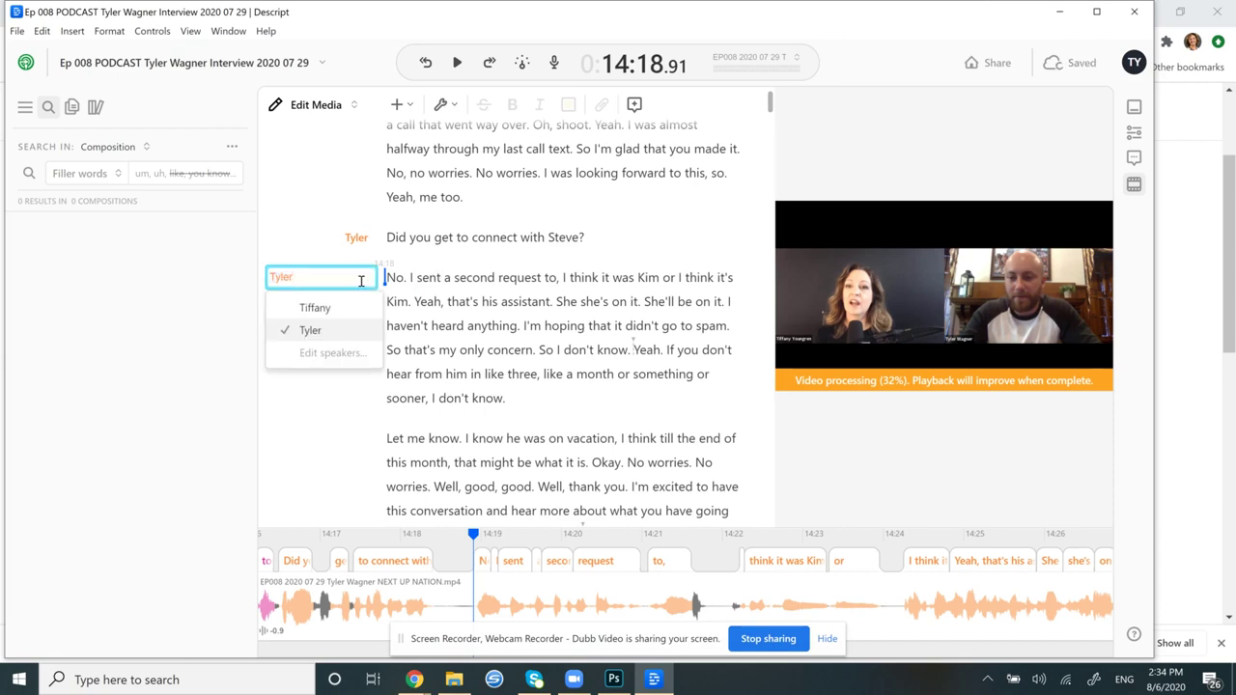
click(318, 308)
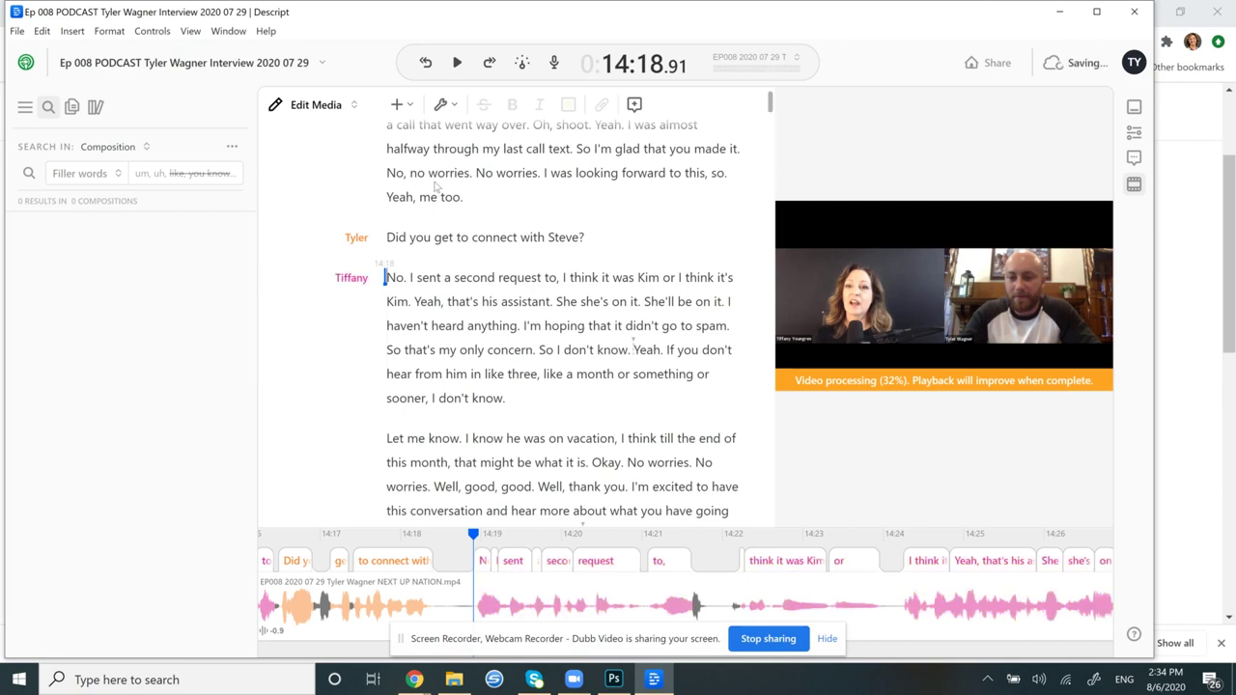
scroll(466, 162, up, 3)
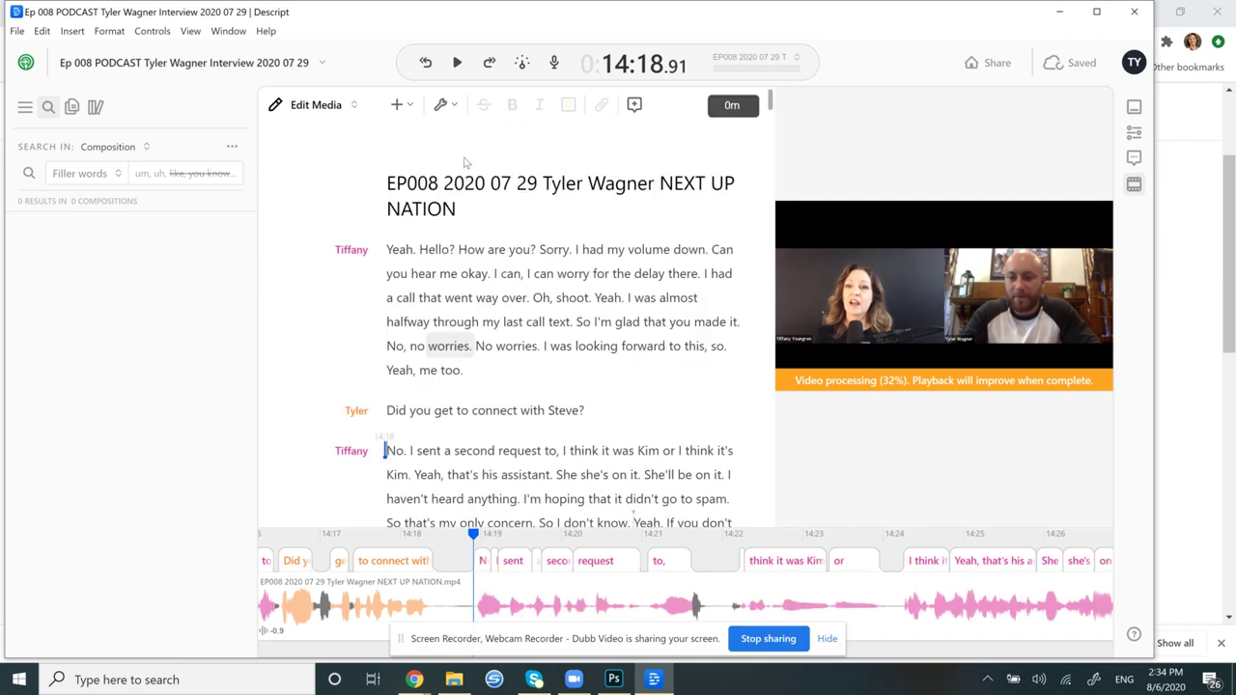
click(409, 274)
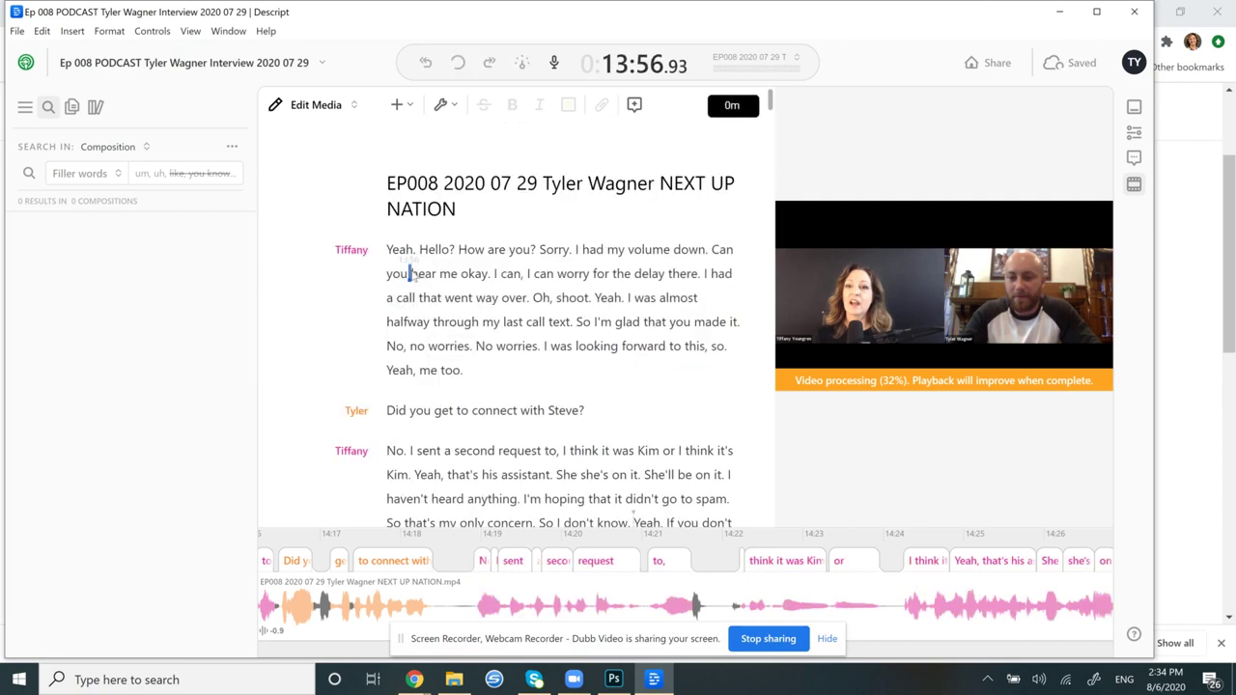
click(452, 107)
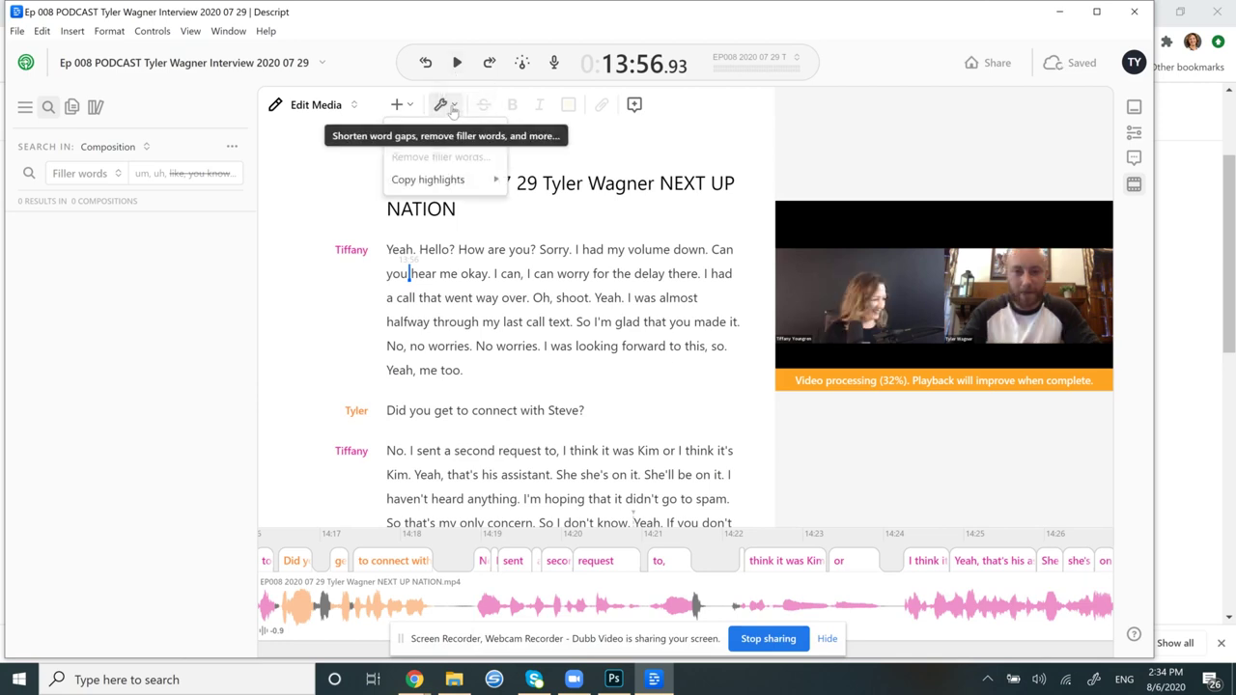
click(487, 374)
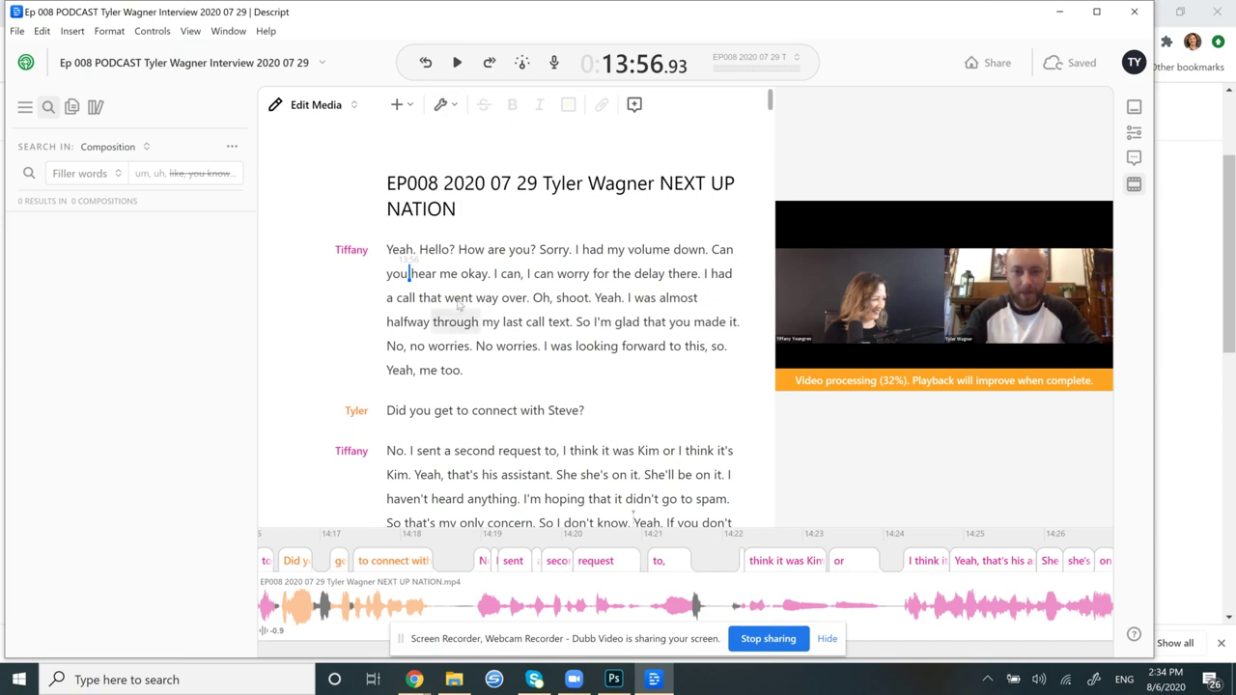
click(460, 62)
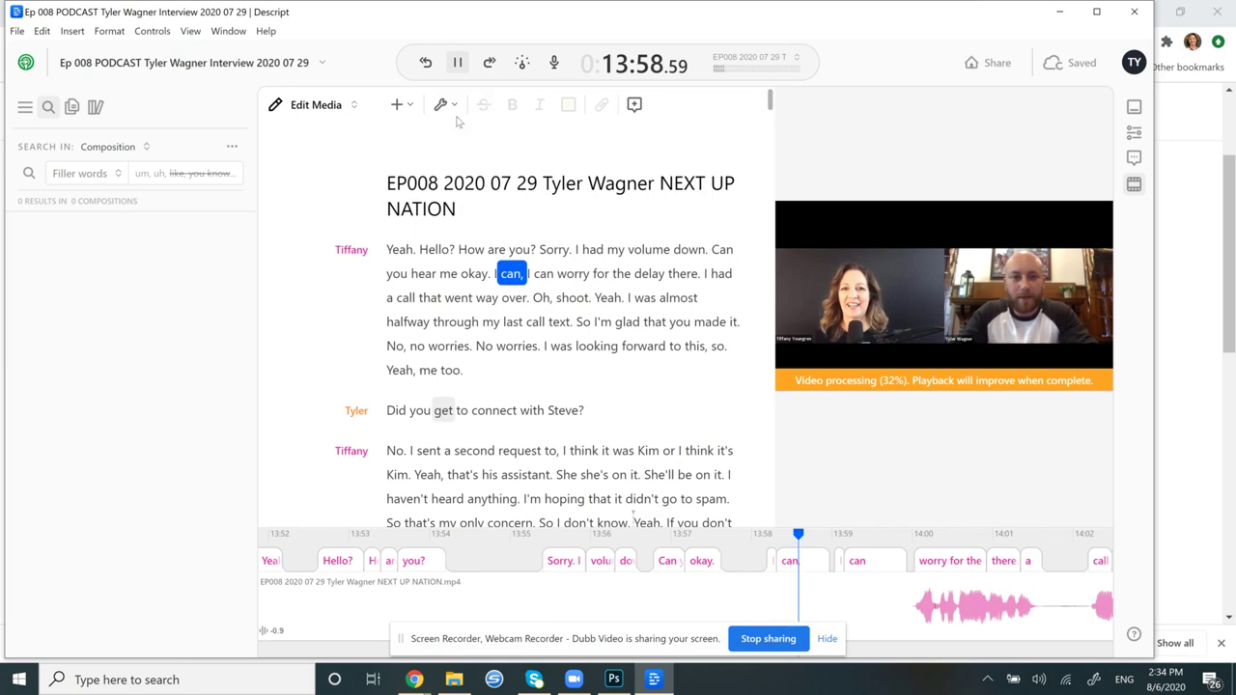
click(459, 63)
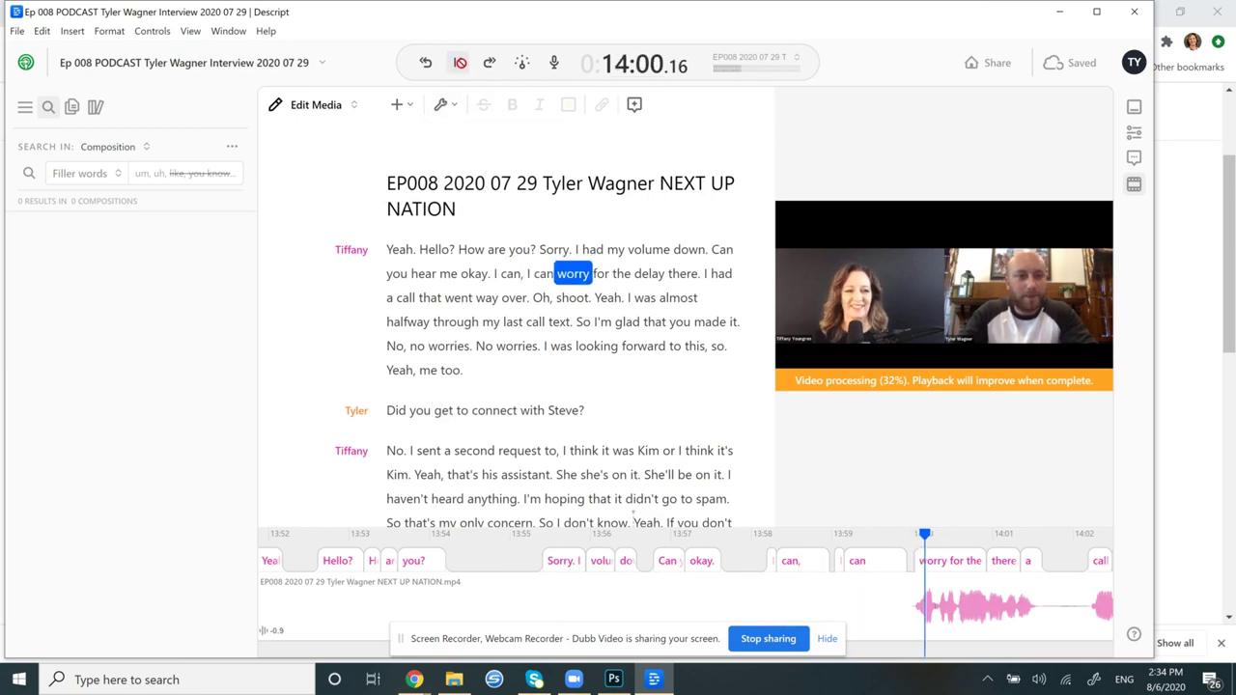
click(455, 250)
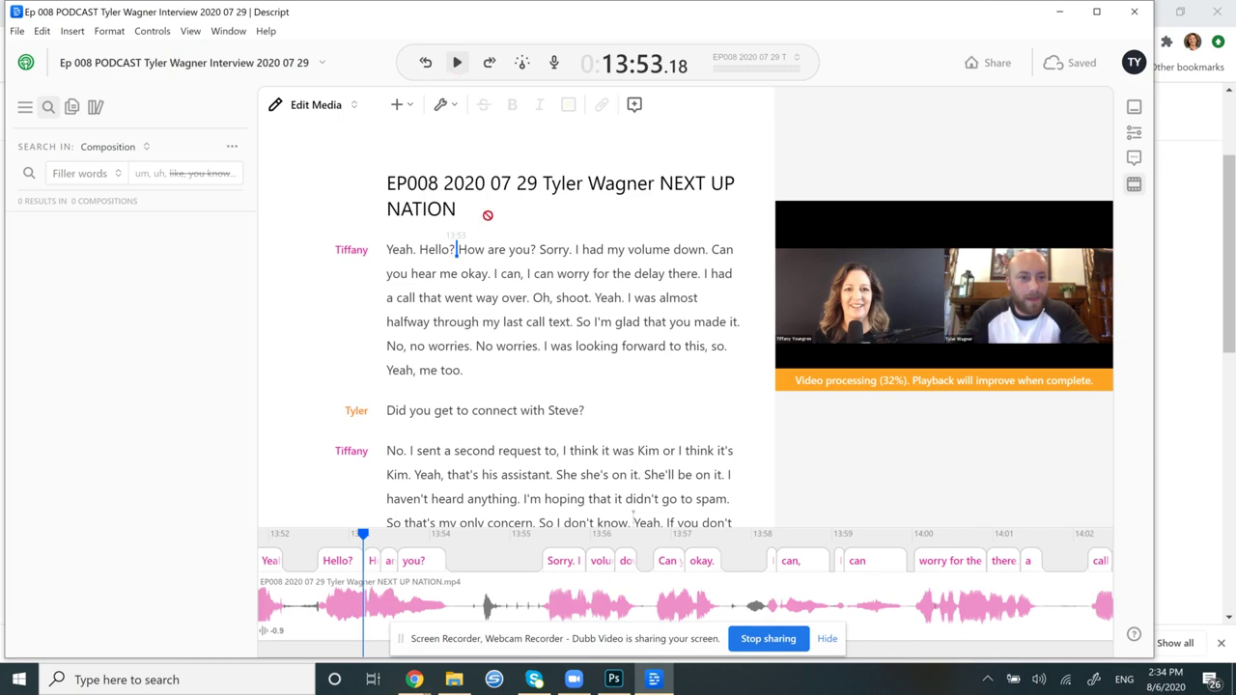
key(space)
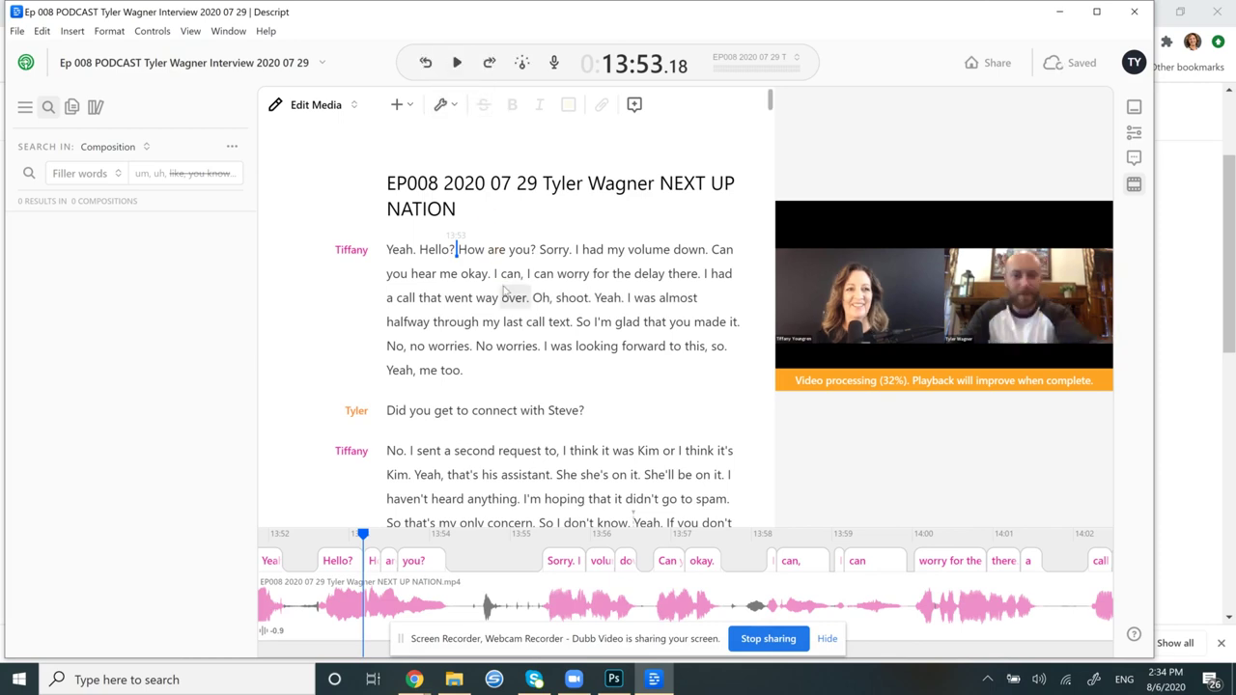
key(space)
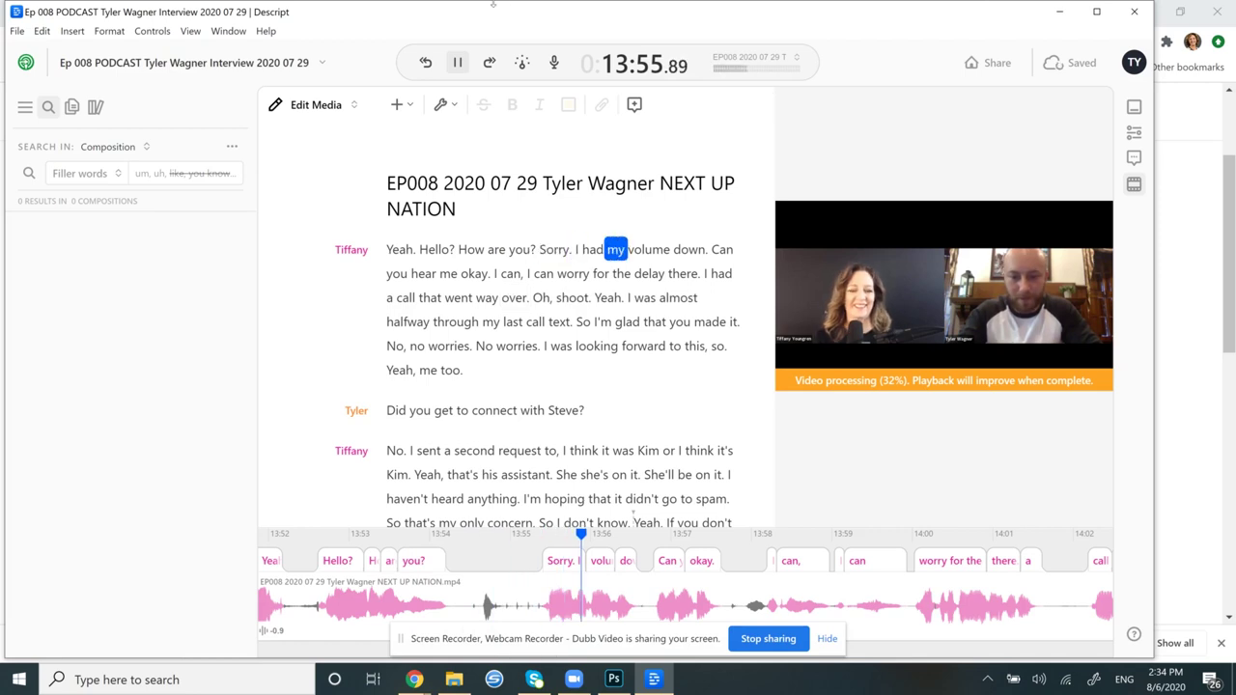
click(457, 62)
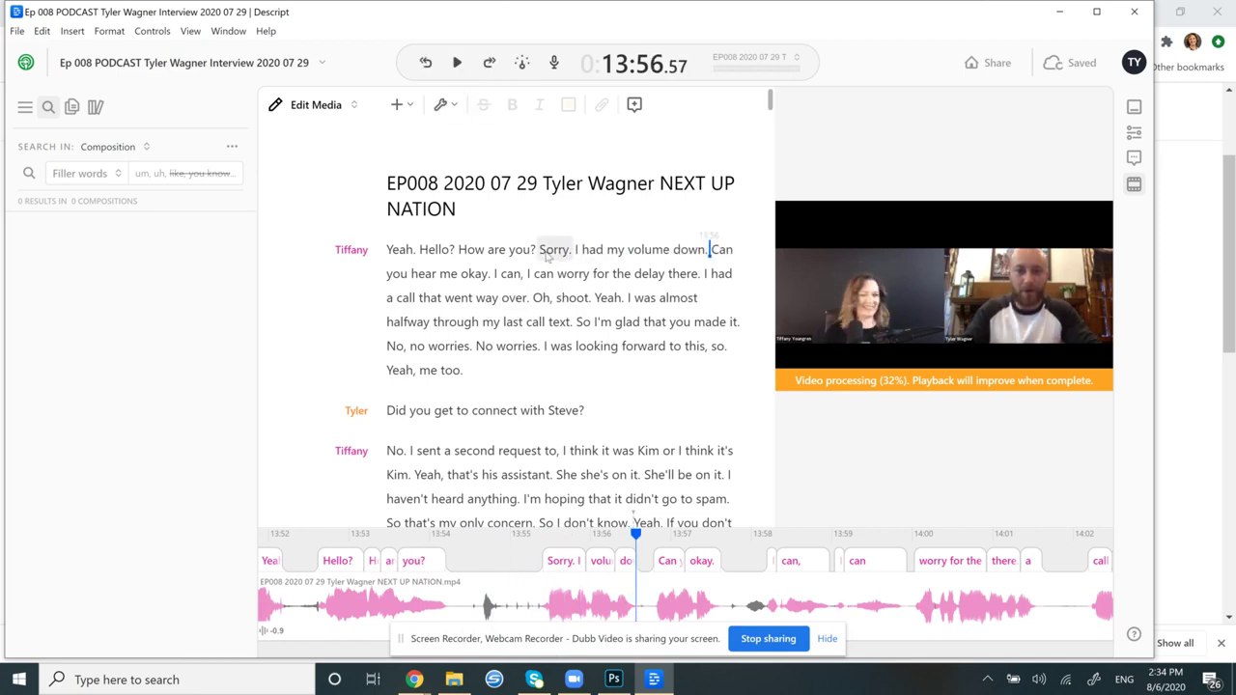
Split 'Sorry. I had my volume down' into its own paragraph labelled as the guest.
click(541, 251)
key(Return)
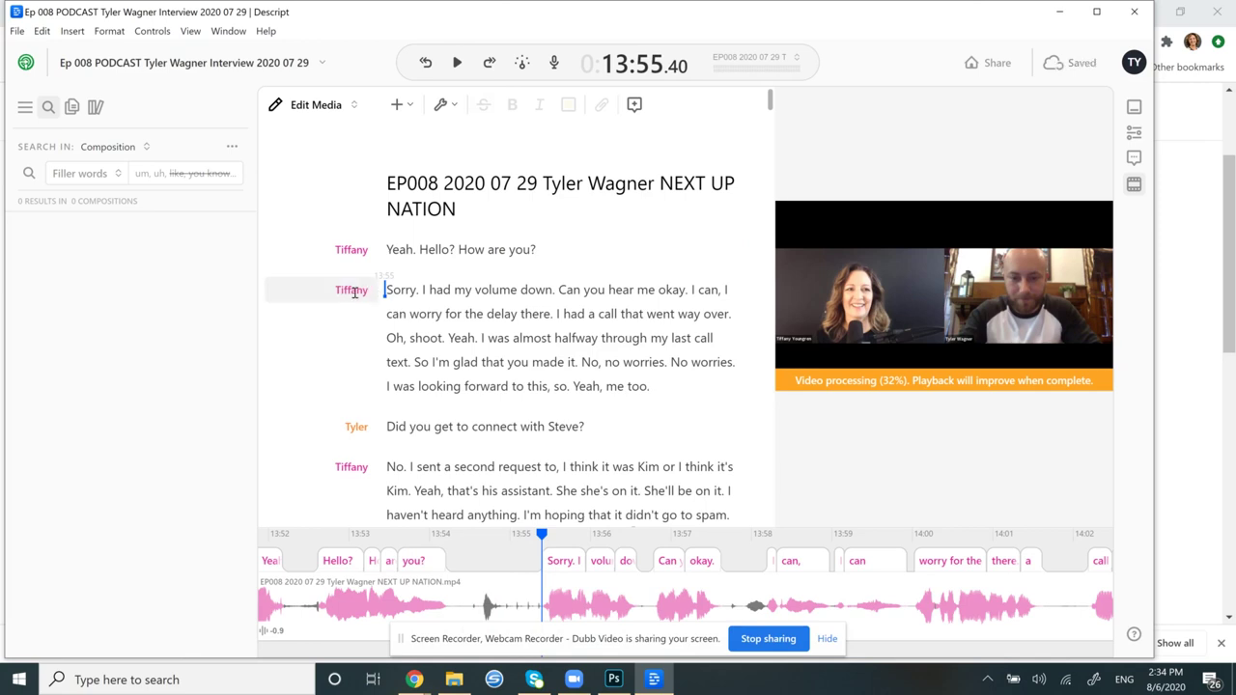
click(354, 290)
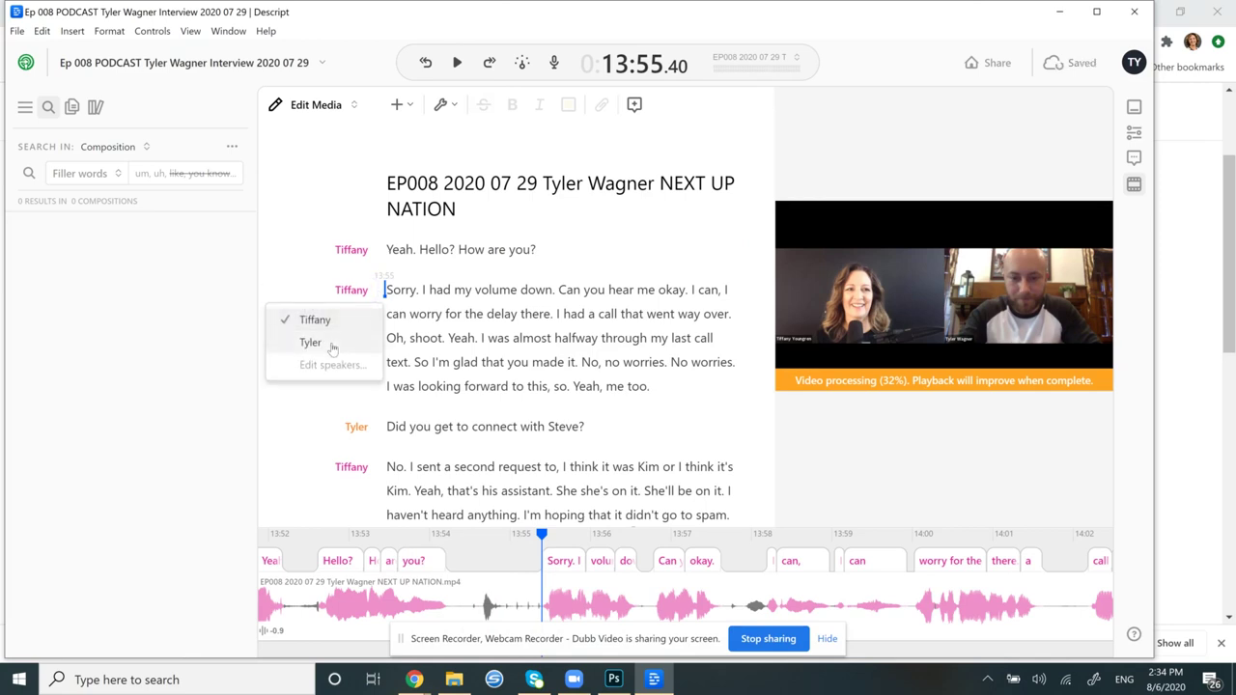
click(311, 343)
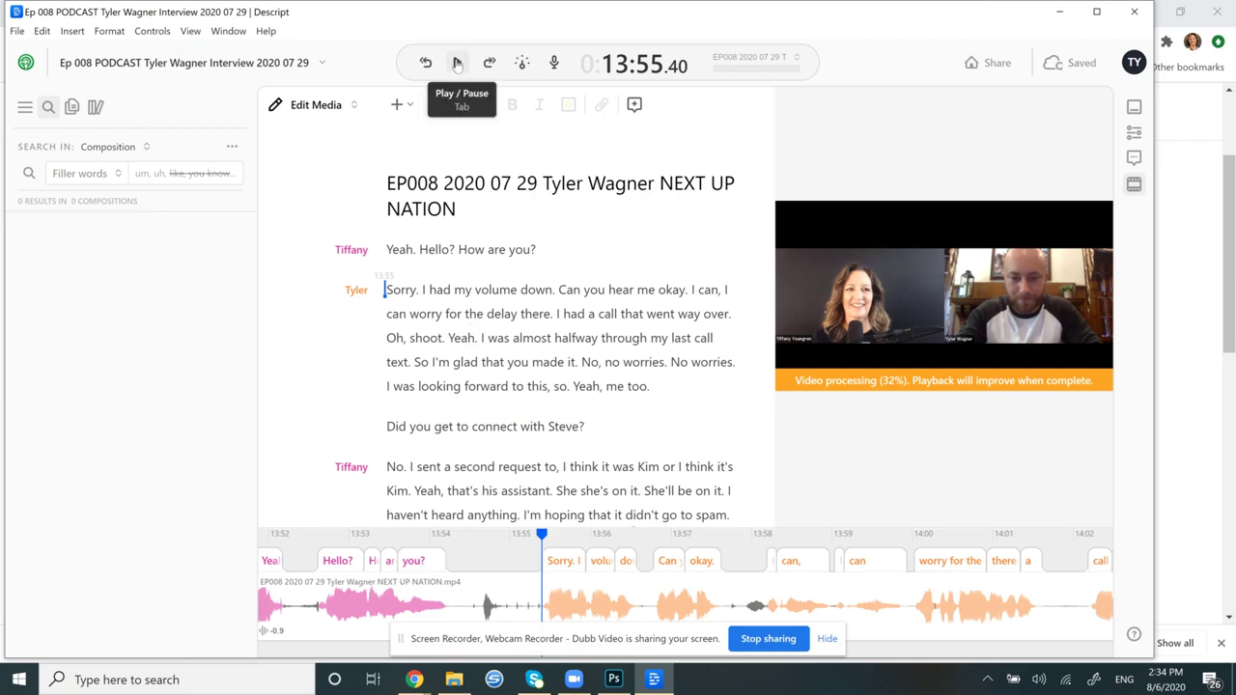
Start a new paragraph at 'I can, I can' and label it as the host.
click(457, 64)
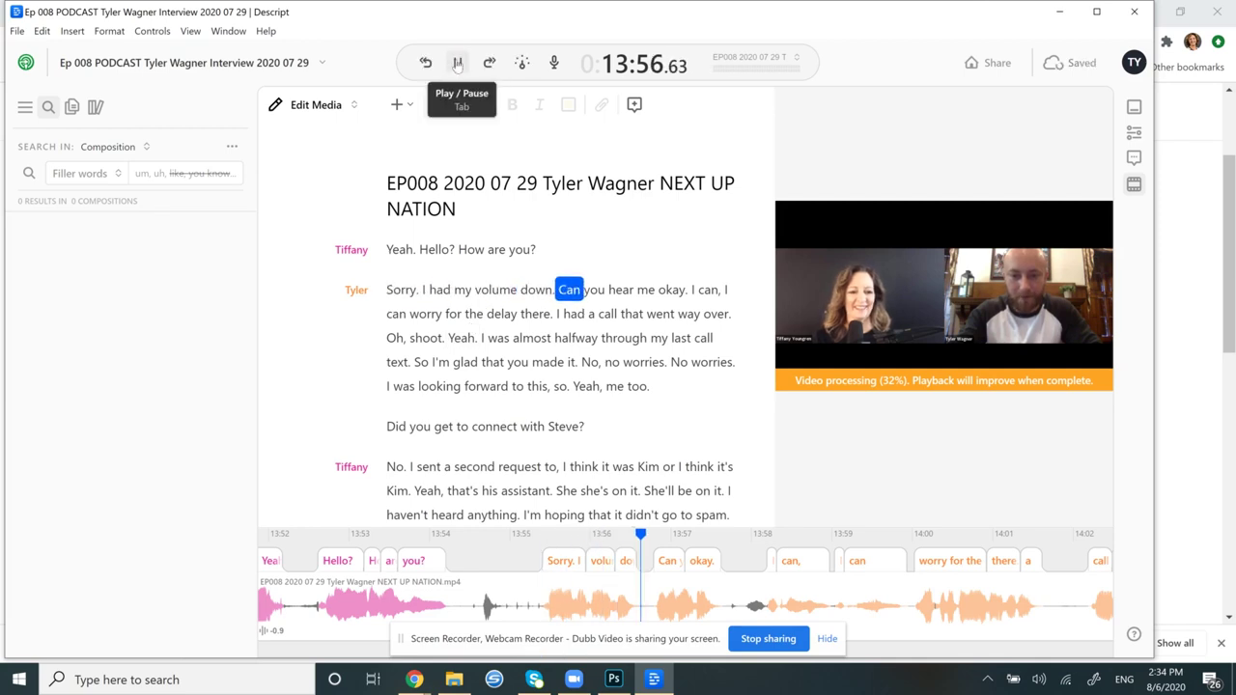
click(458, 63)
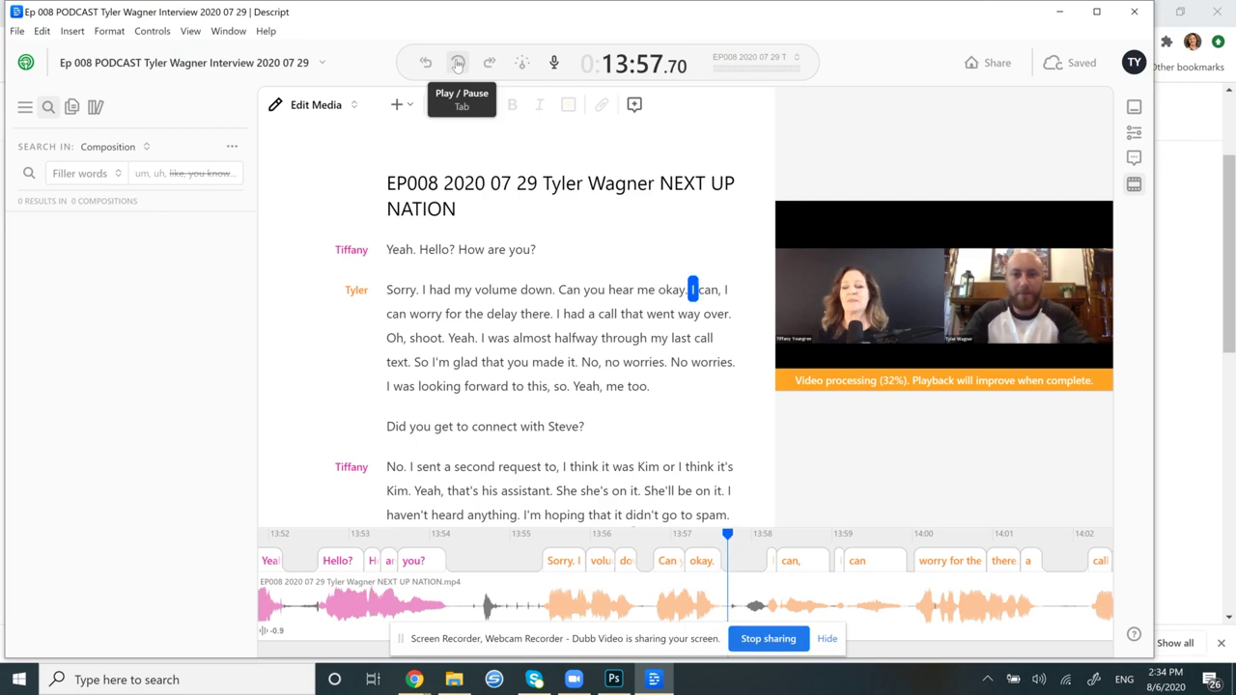
click(689, 290)
key(Return)
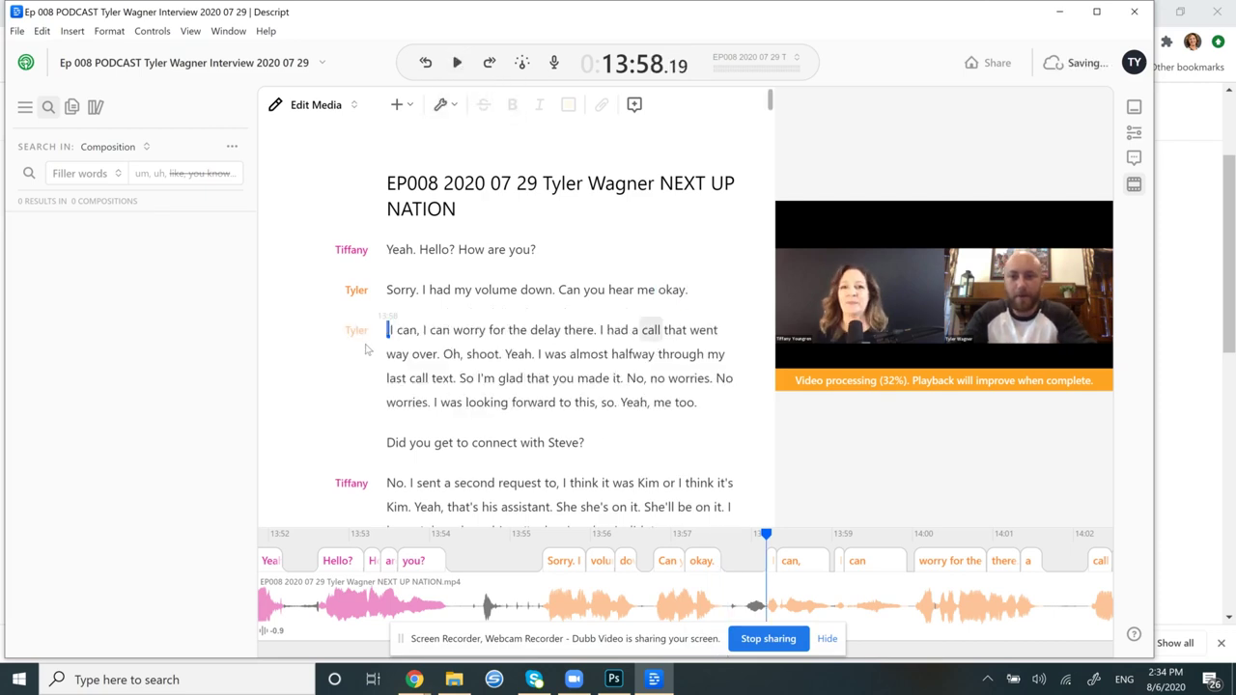
click(356, 330)
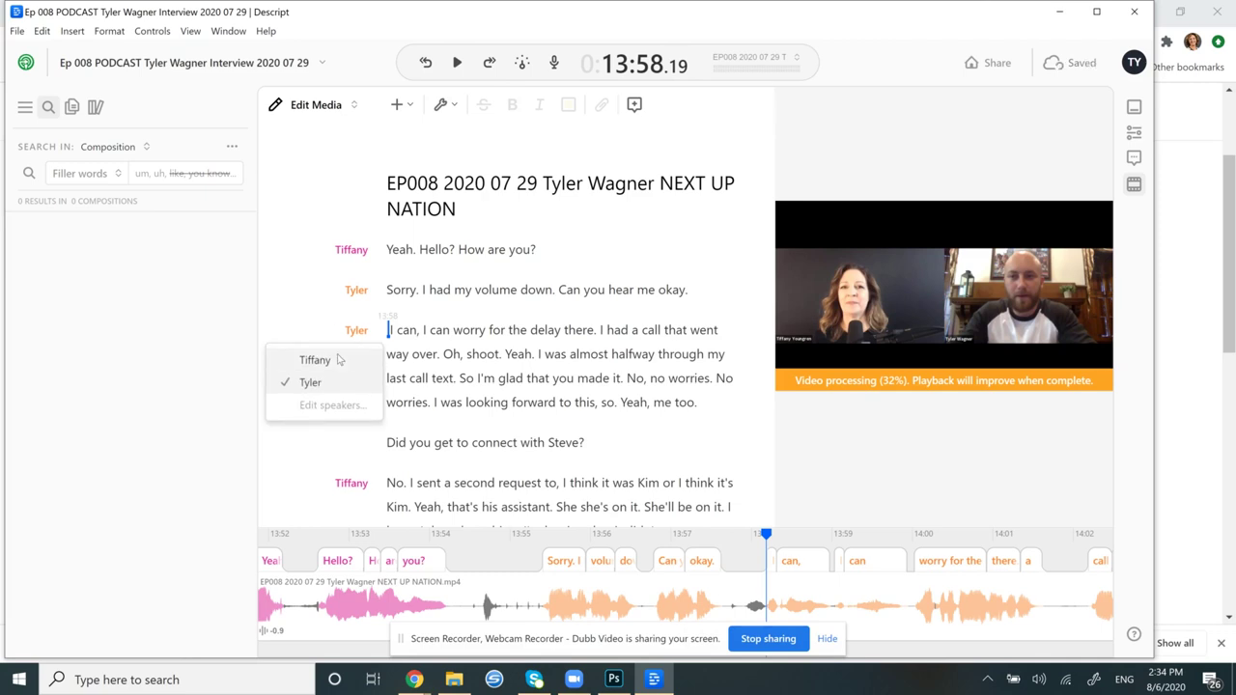
click(314, 359)
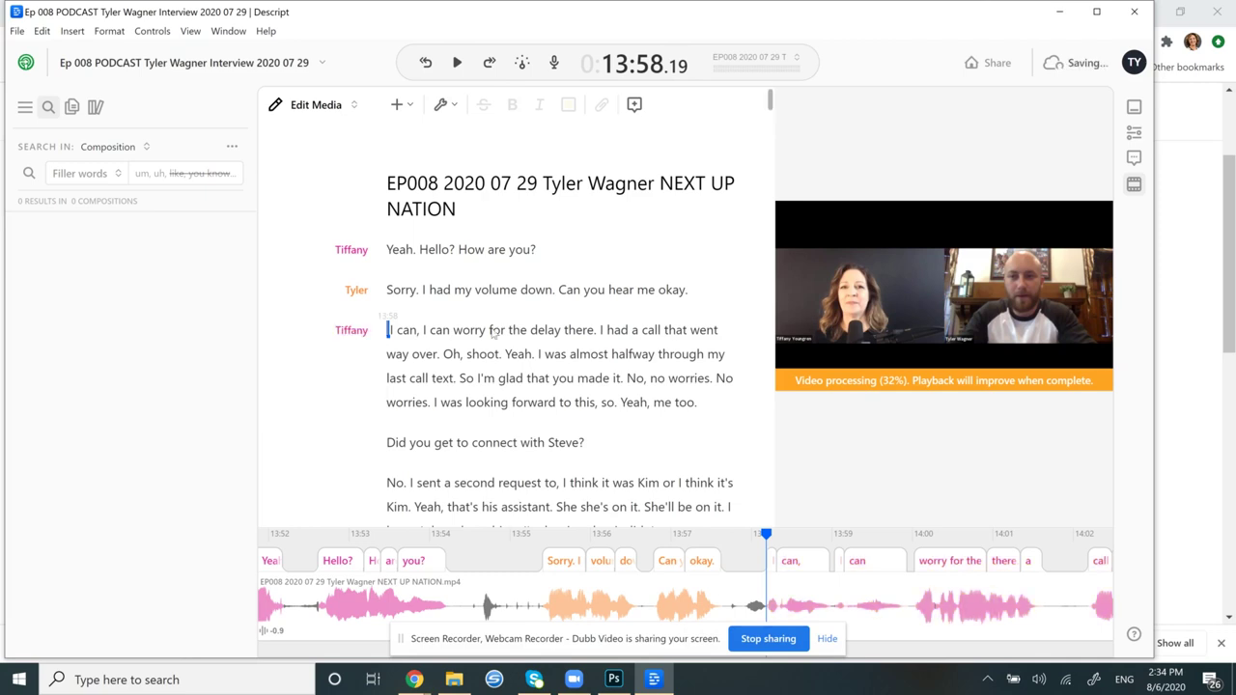
Start a new paragraph at 'worry for the delay there…' and label it as the guest.
click(454, 61)
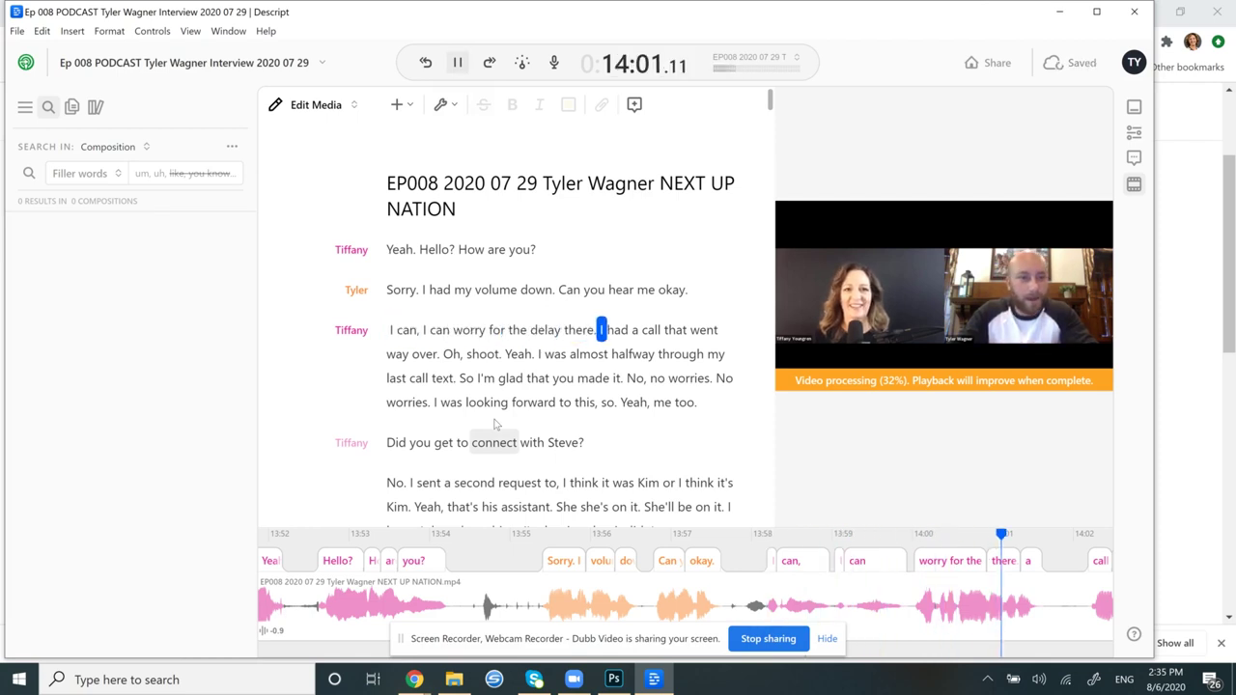
click(458, 60)
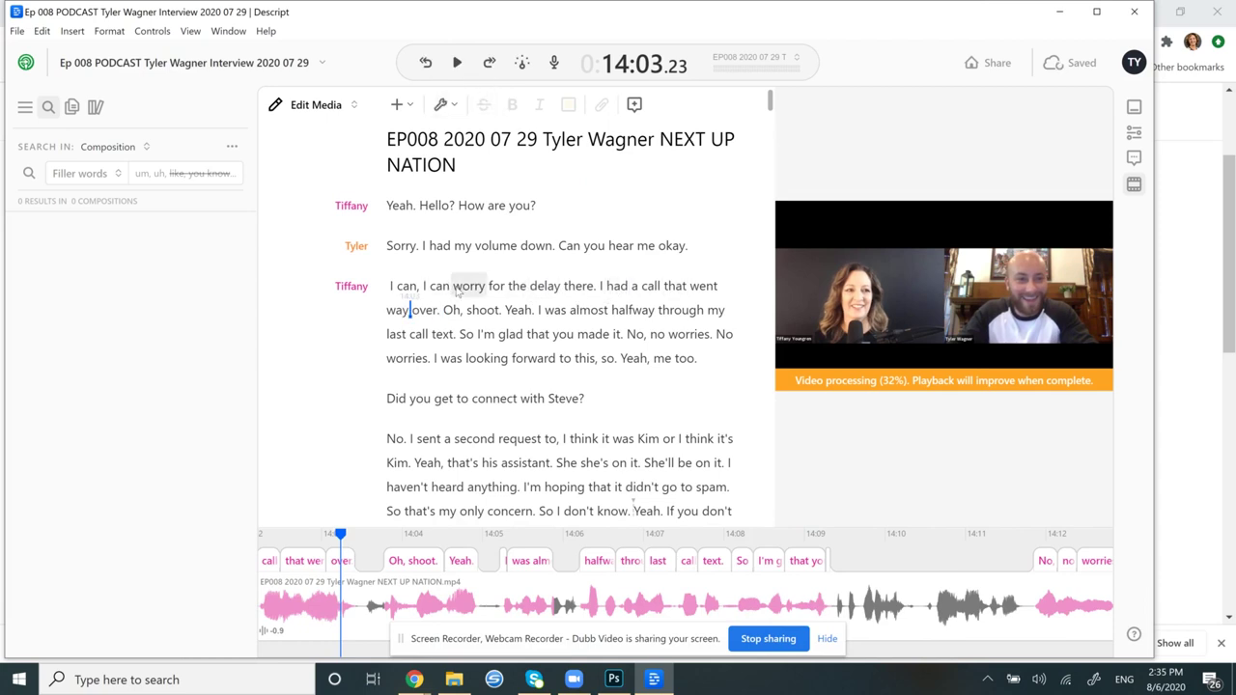
click(452, 286)
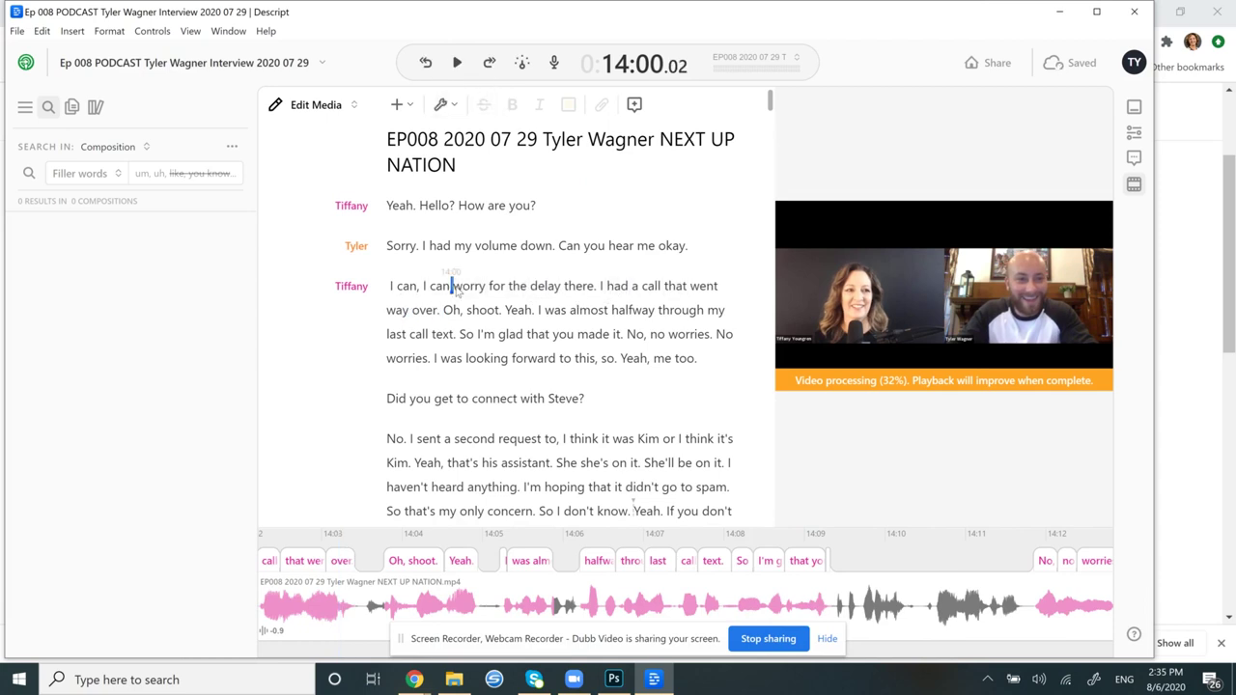
key(Return)
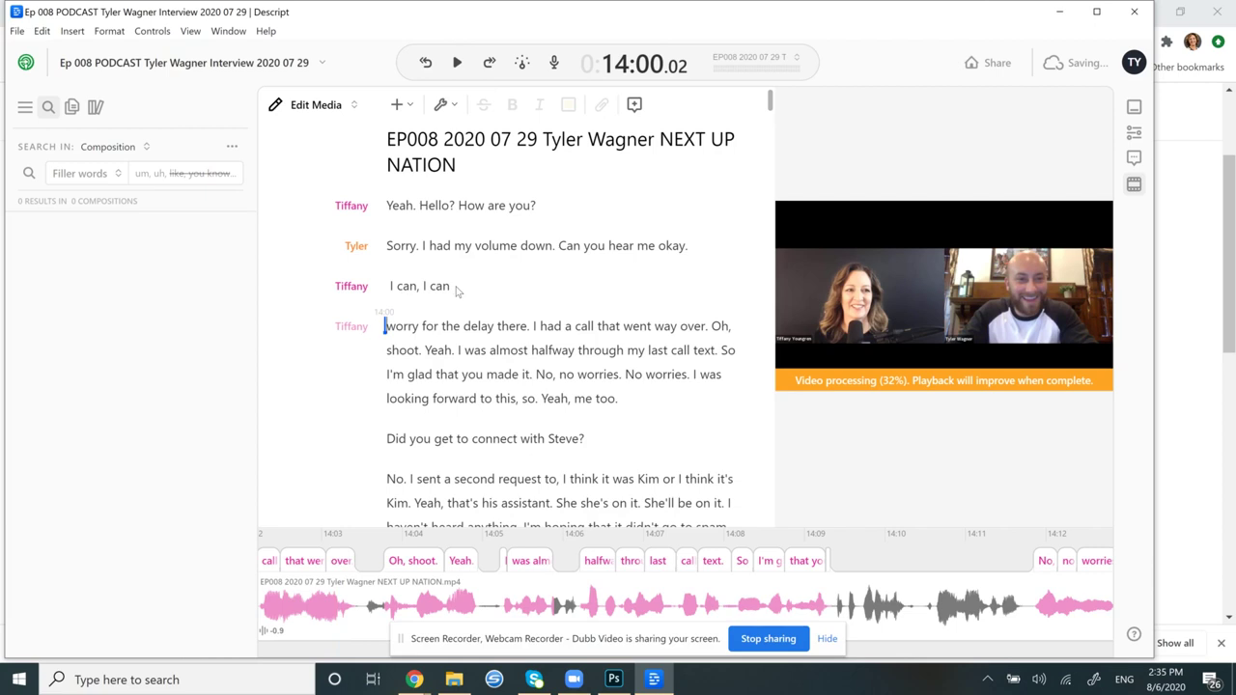
click(353, 326)
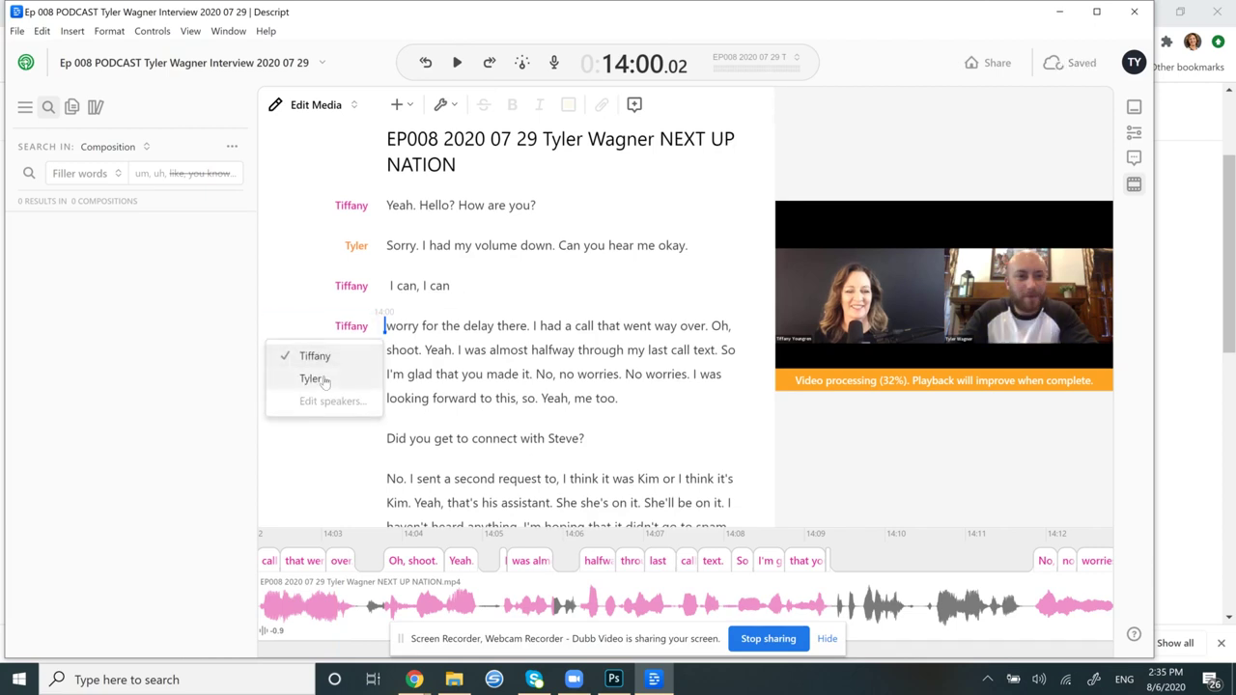
key(Return)
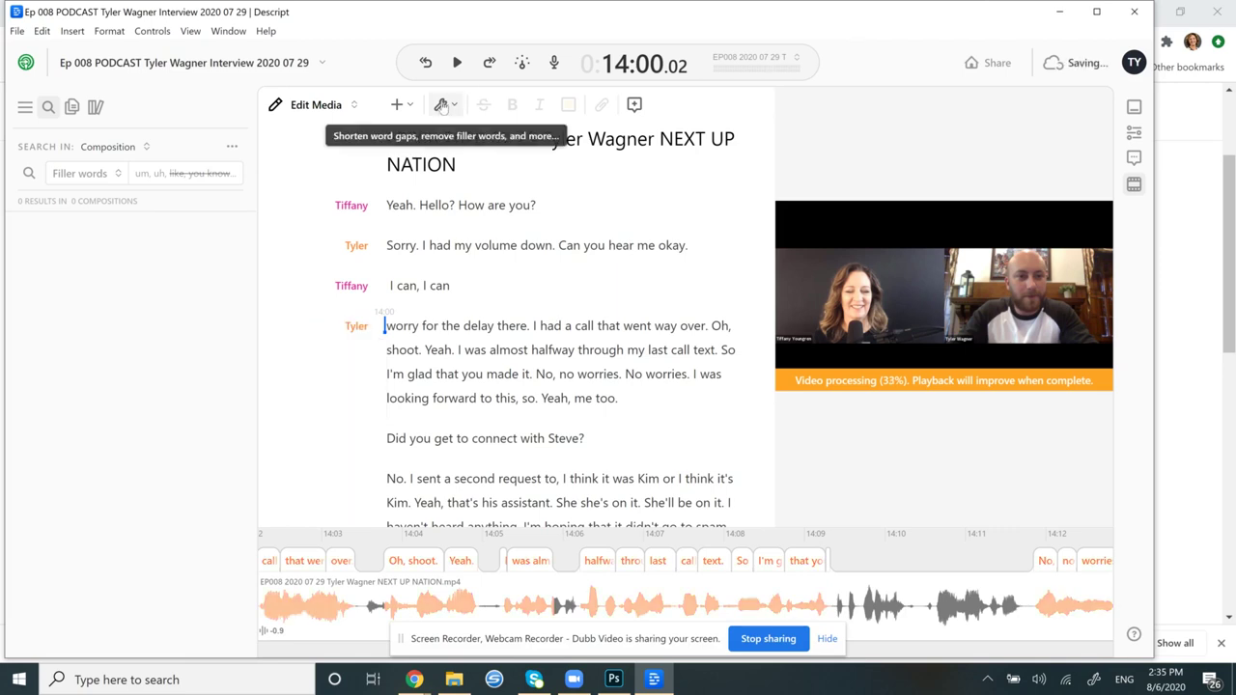
Leave the cleanup options unapplied and start new paragraphs at 'Oh, shoot.' and 'Yeah.'.
click(442, 106)
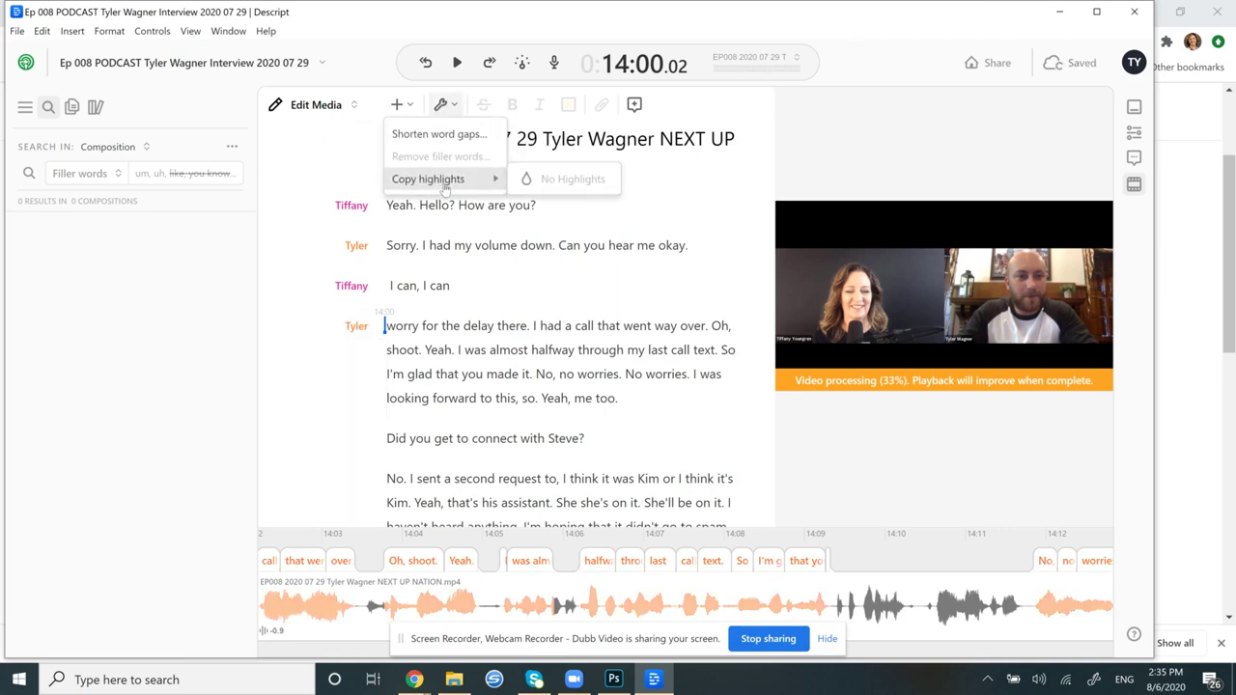
click(509, 413)
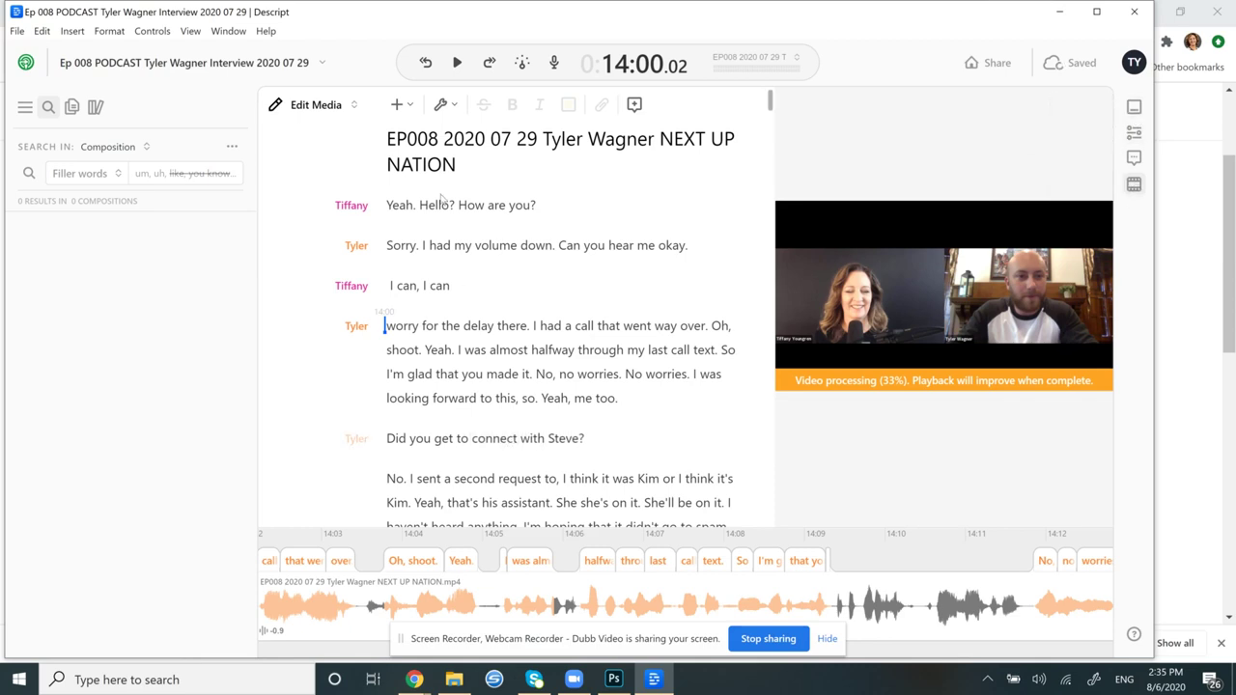
click(458, 62)
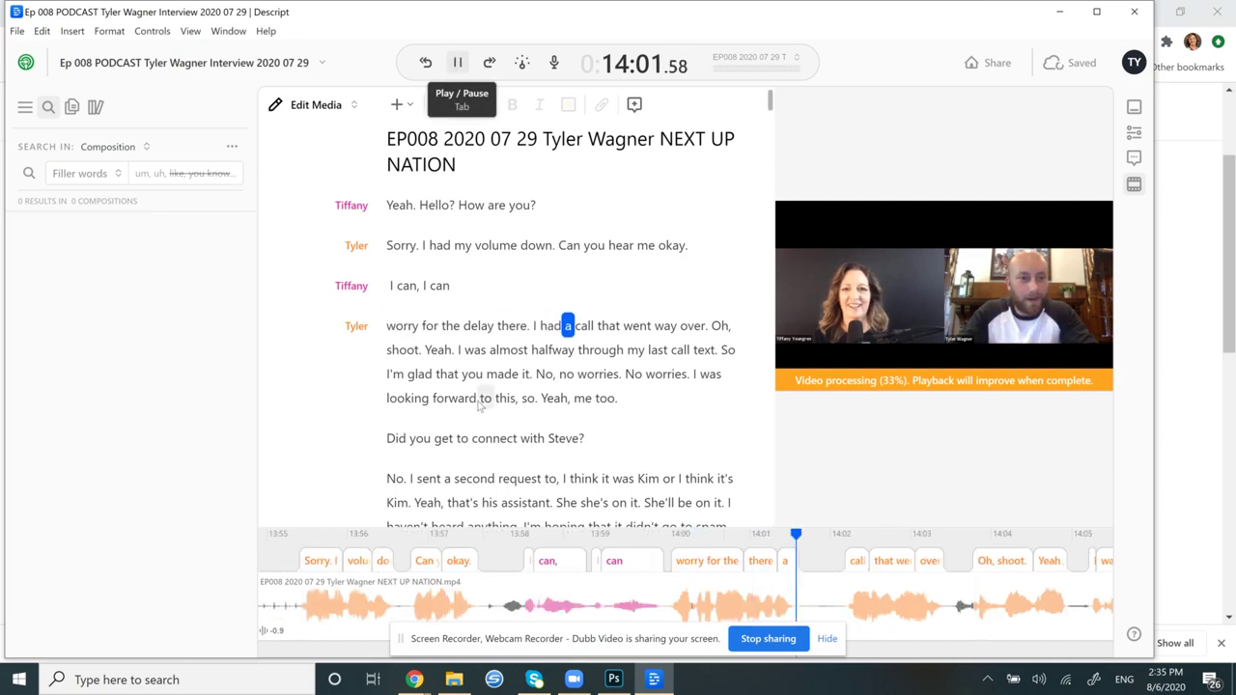
click(458, 61)
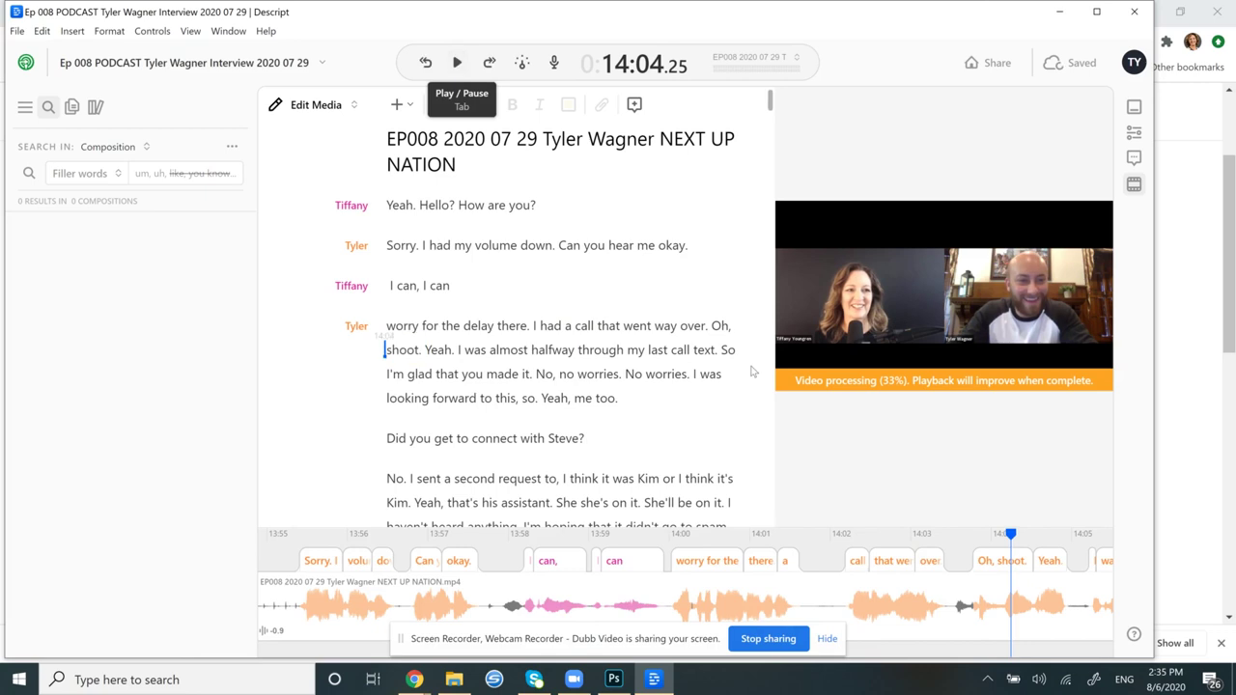
click(718, 332)
key(Return)
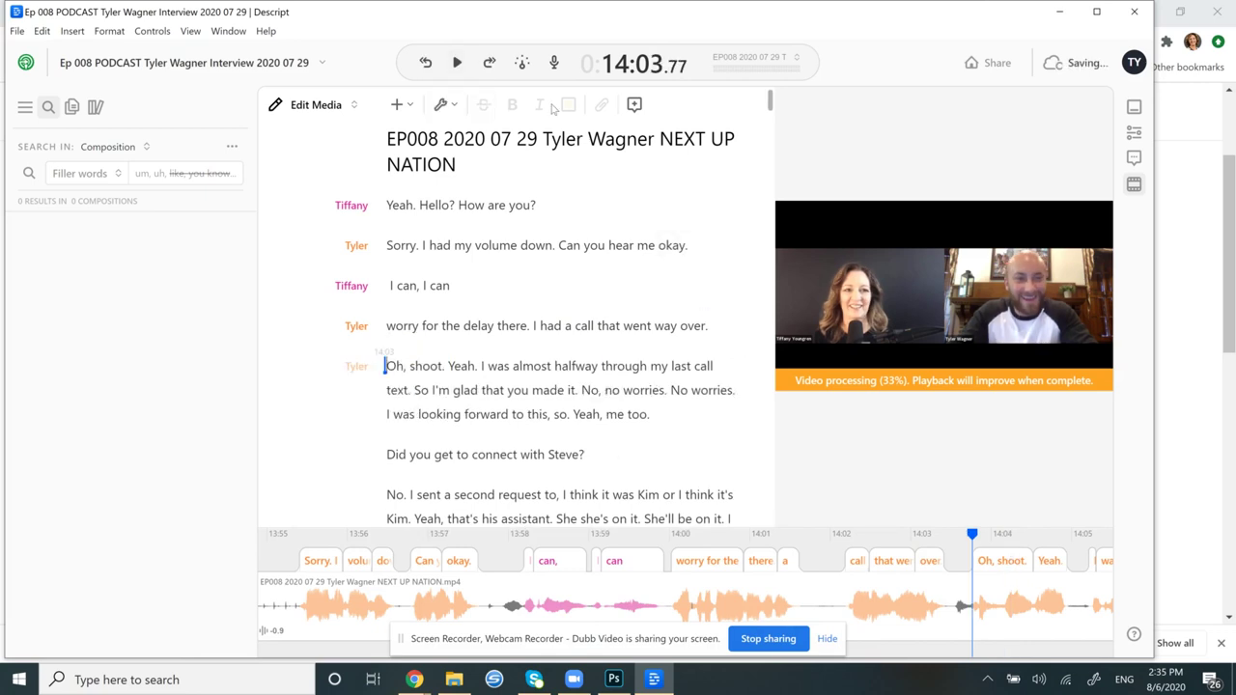
click(448, 367)
key(Return)
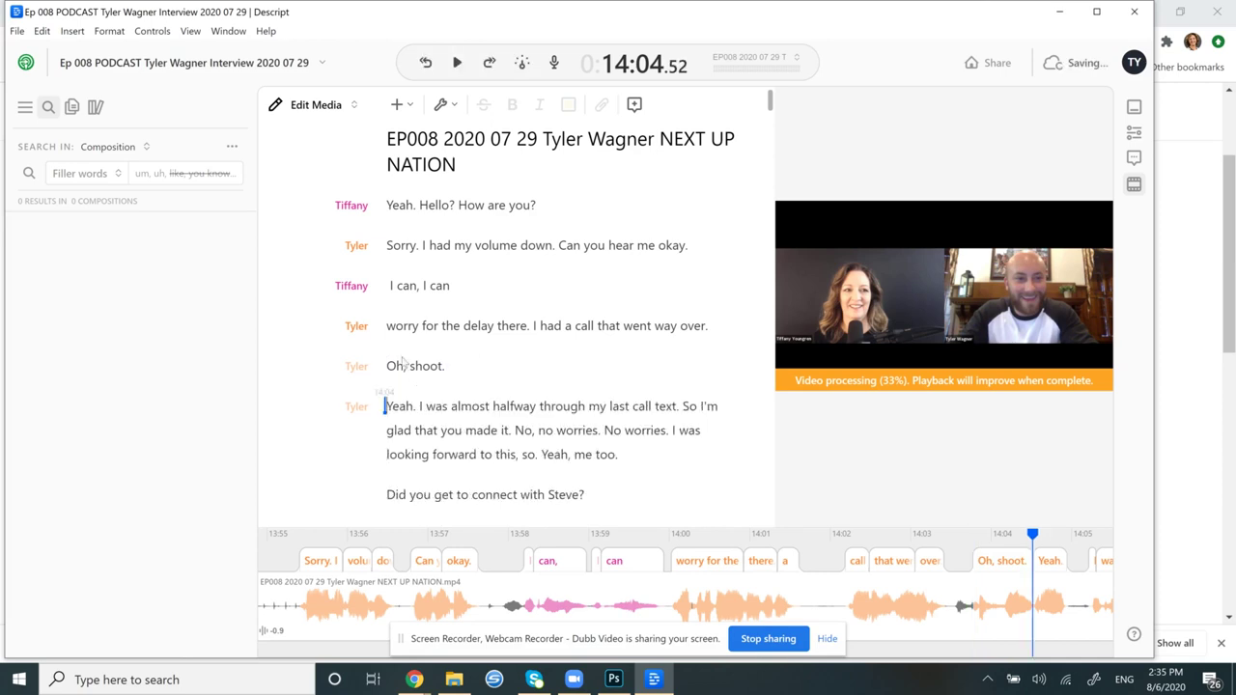
Assign 'Oh, shoot.' to Tiffany and the 'Yeah.' paragraph to Tyler.
click(351, 366)
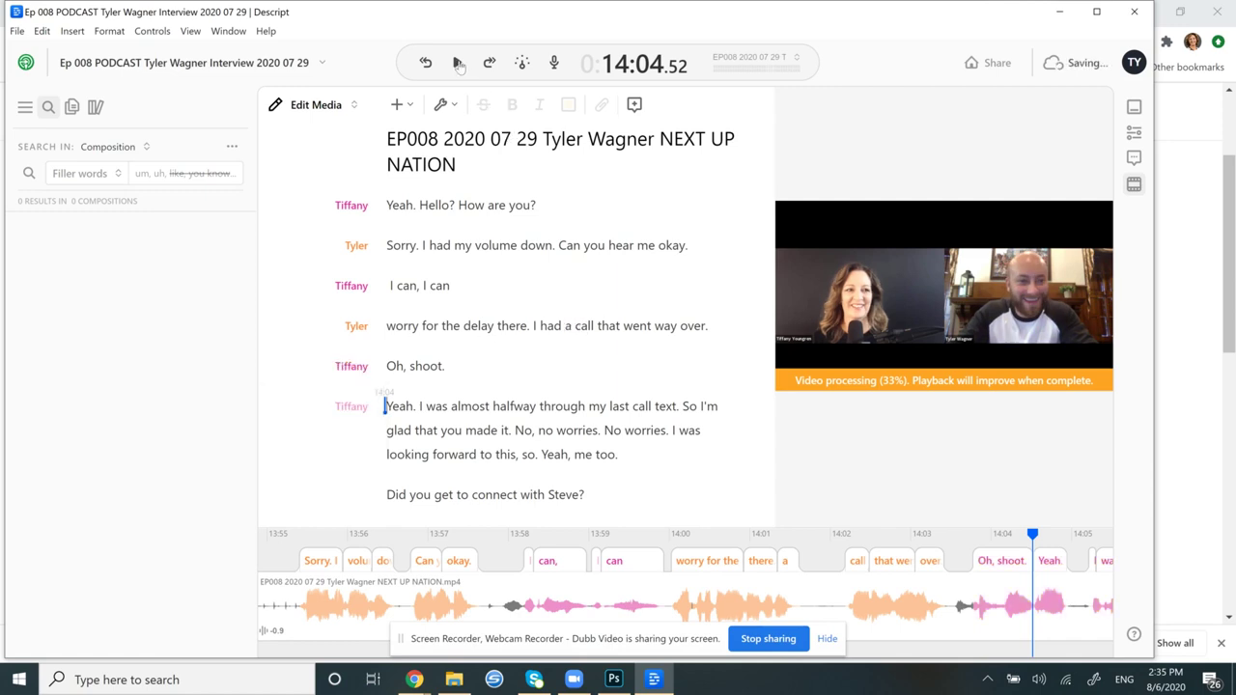
click(343, 405)
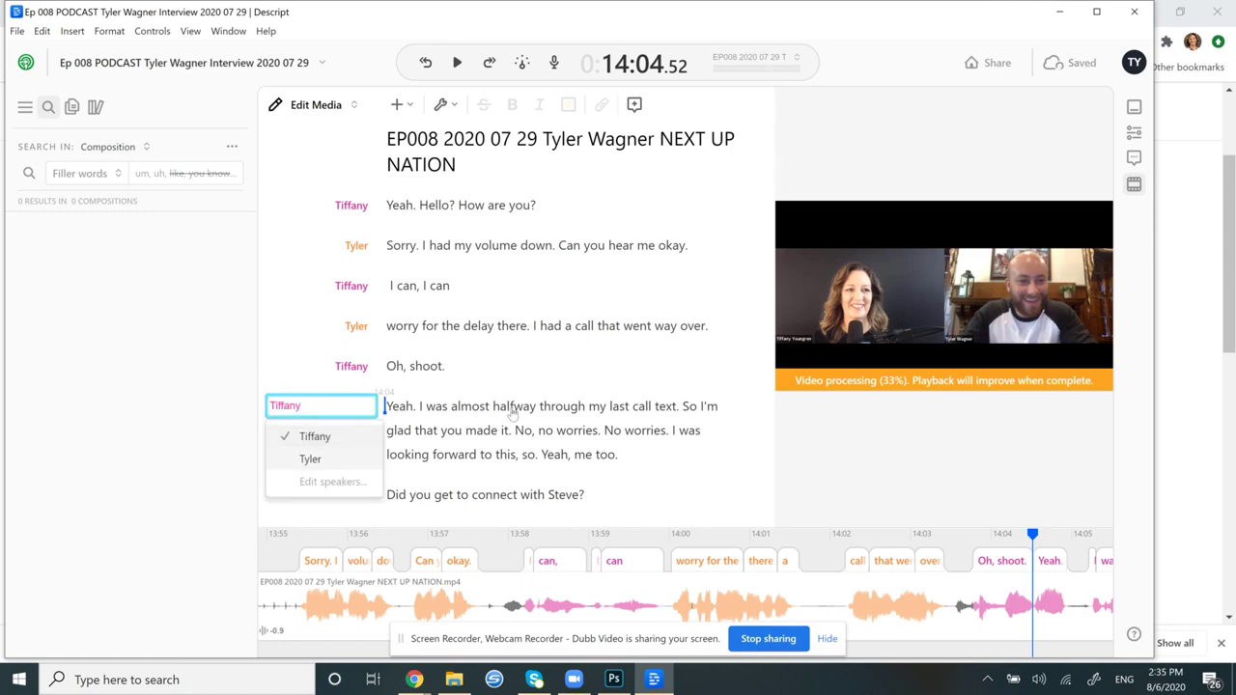
key(Down)
key(Return)
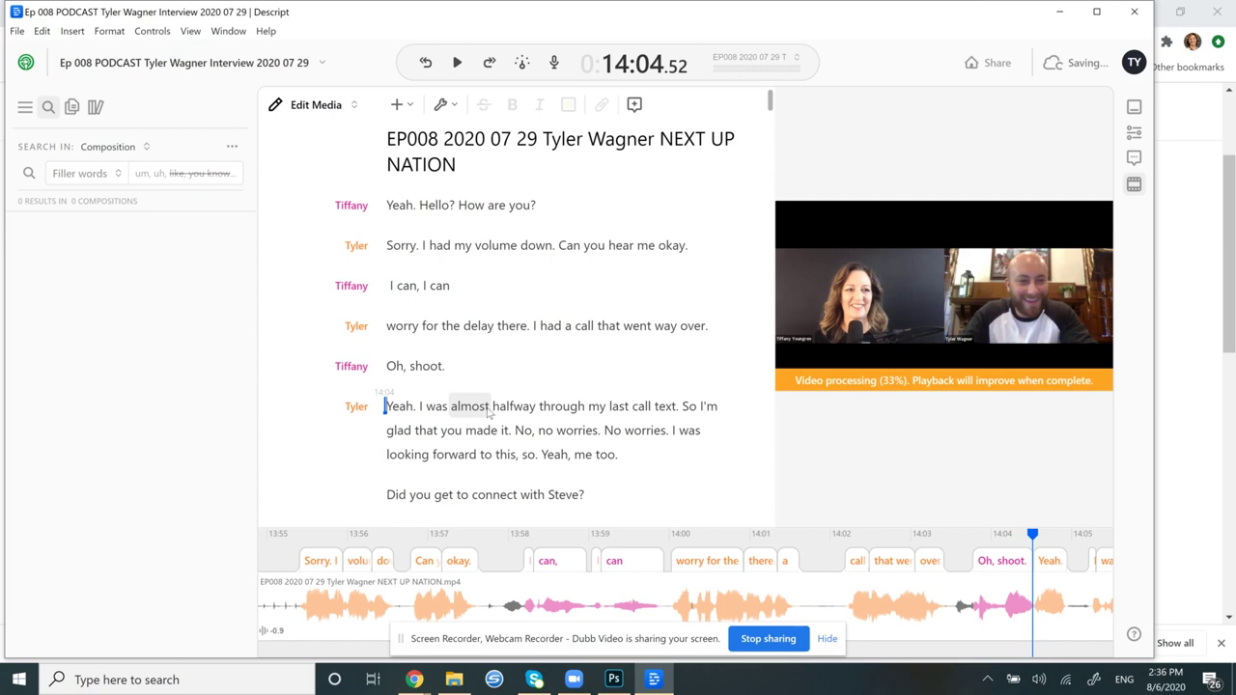
Play on from 'Yeah.' and split 'No, no worries…' into its own paragraph.
click(460, 64)
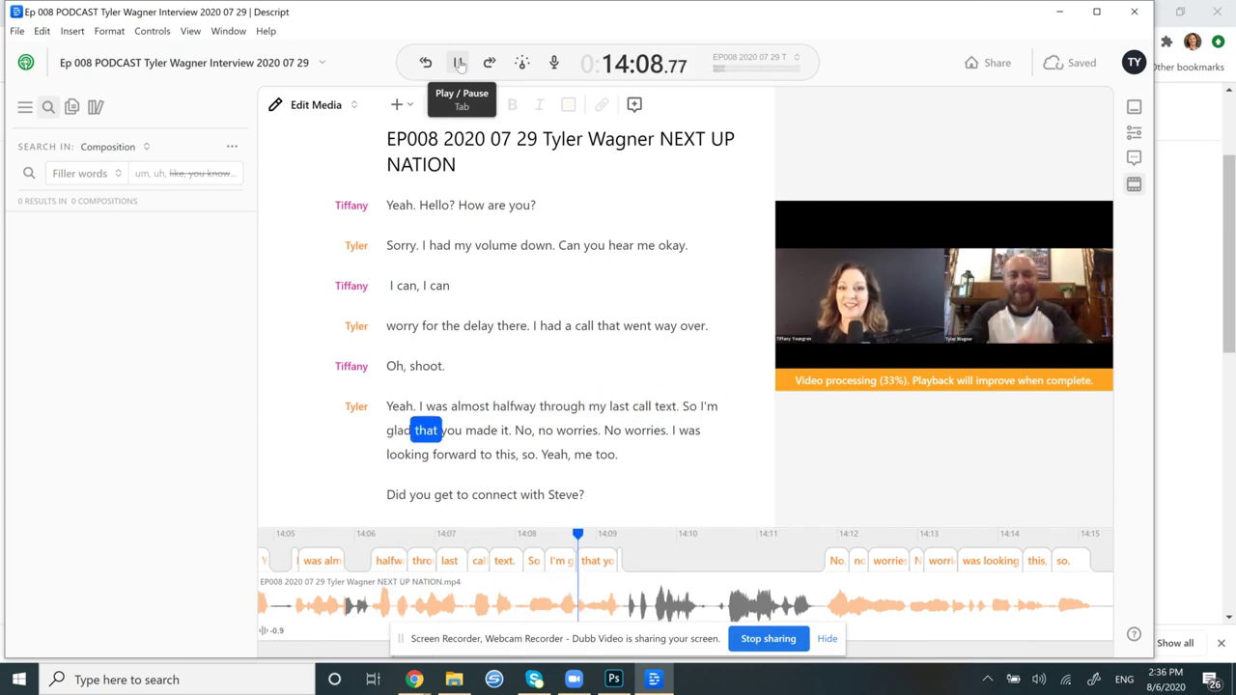
click(460, 64)
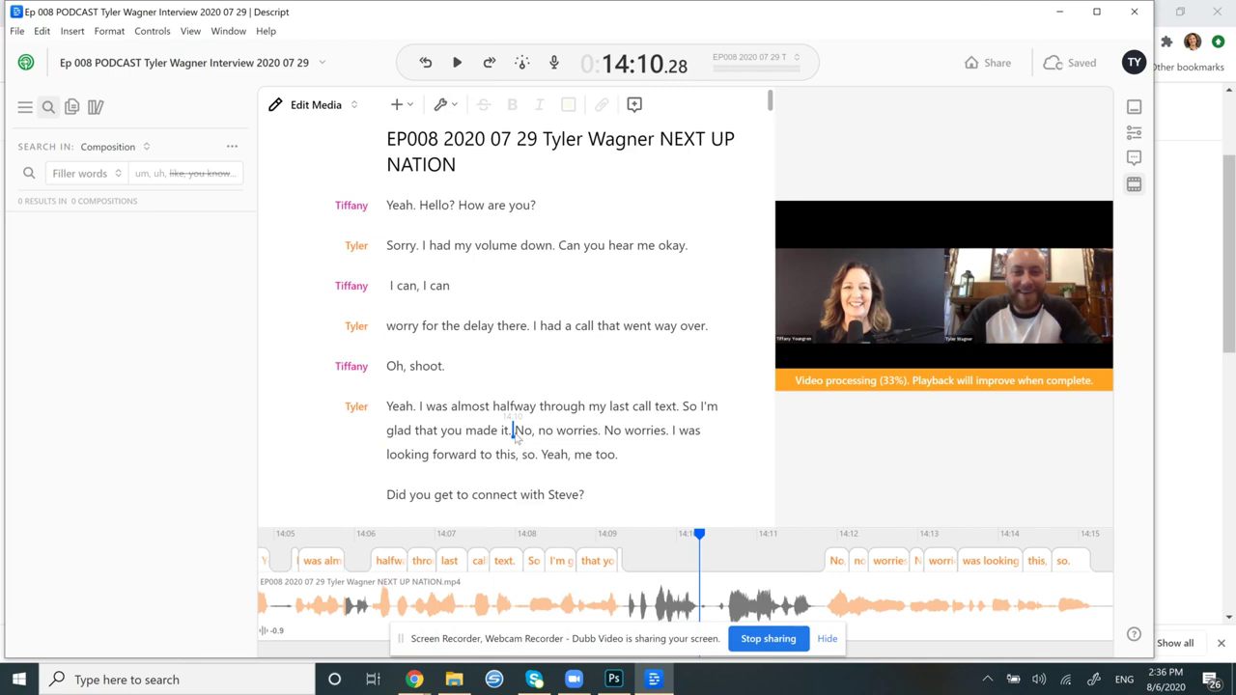
click(514, 432)
key(Return)
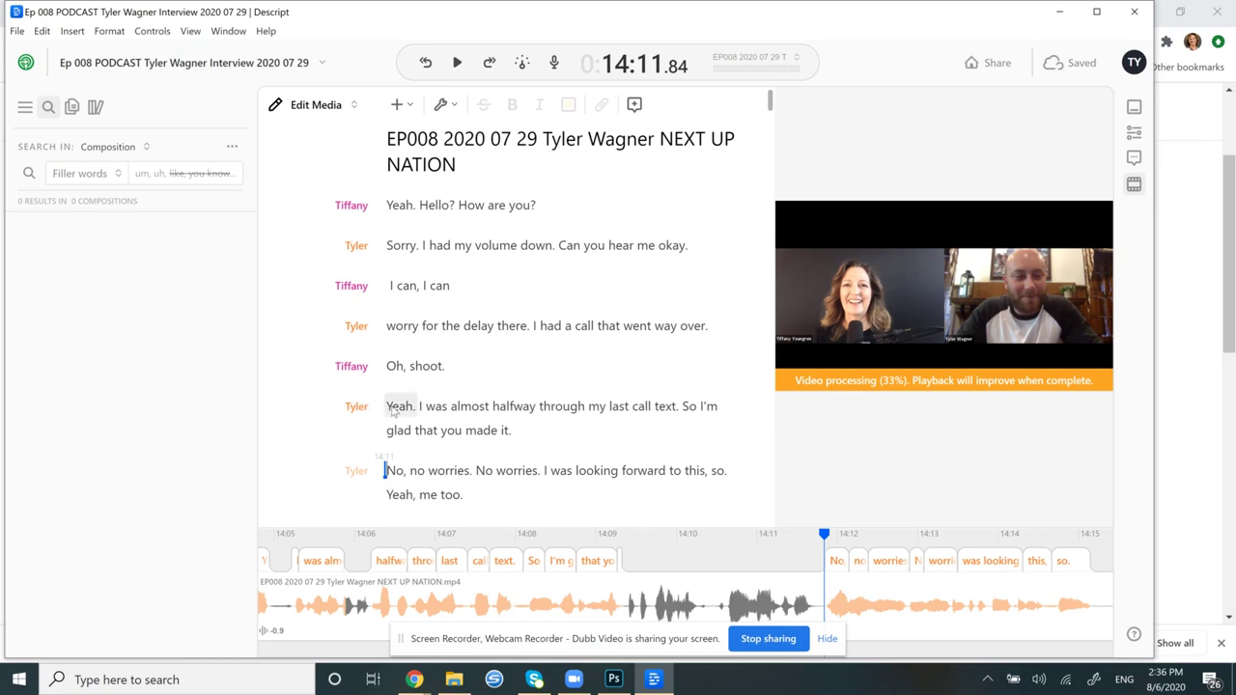
Replay the 'Yeah.' line and reassign that paragraph to Tiffany.
click(390, 407)
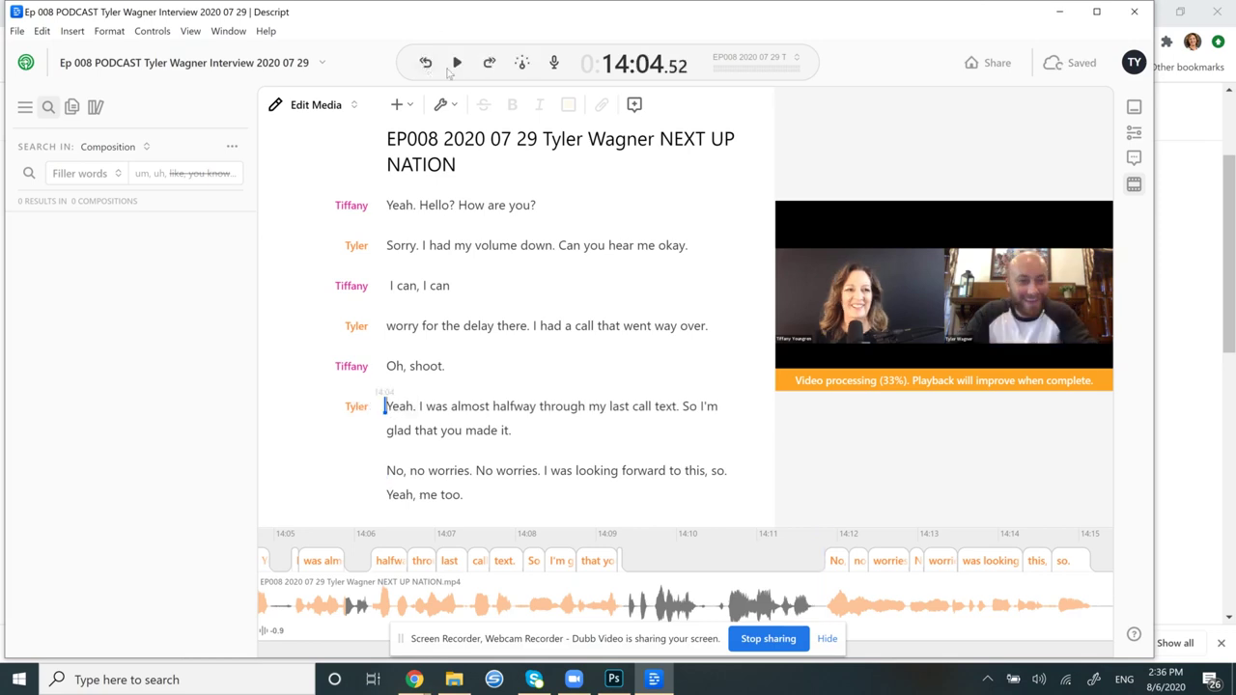
click(457, 62)
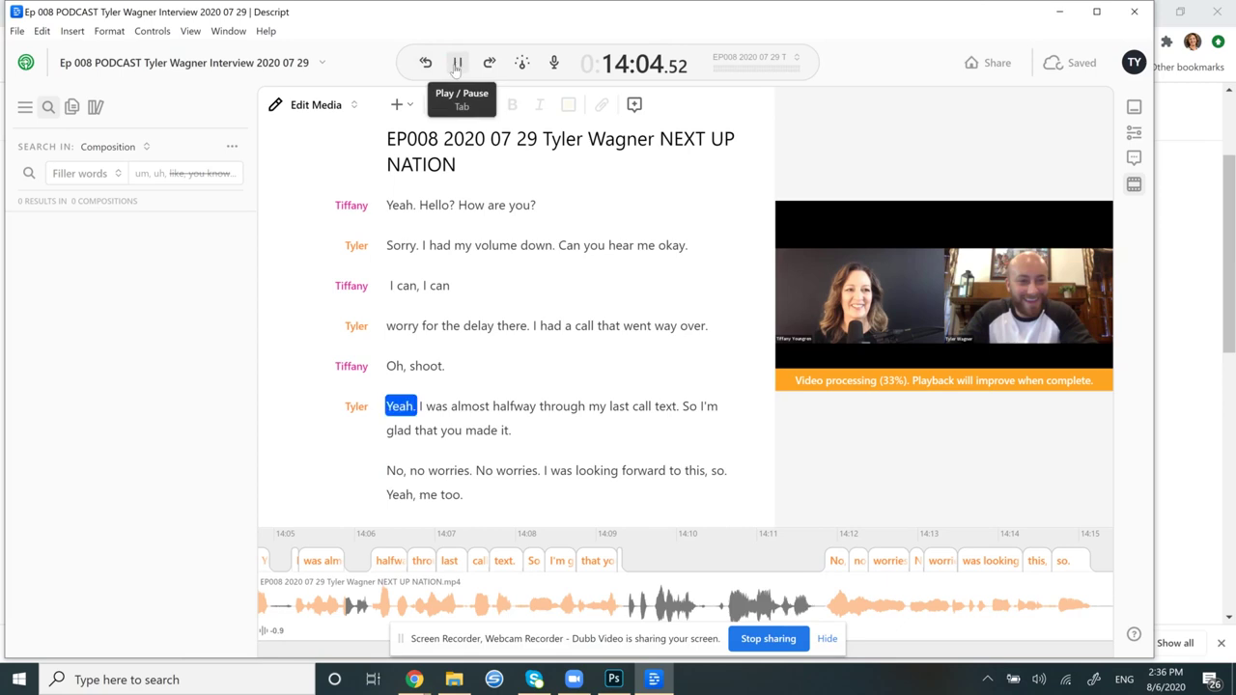
key(space)
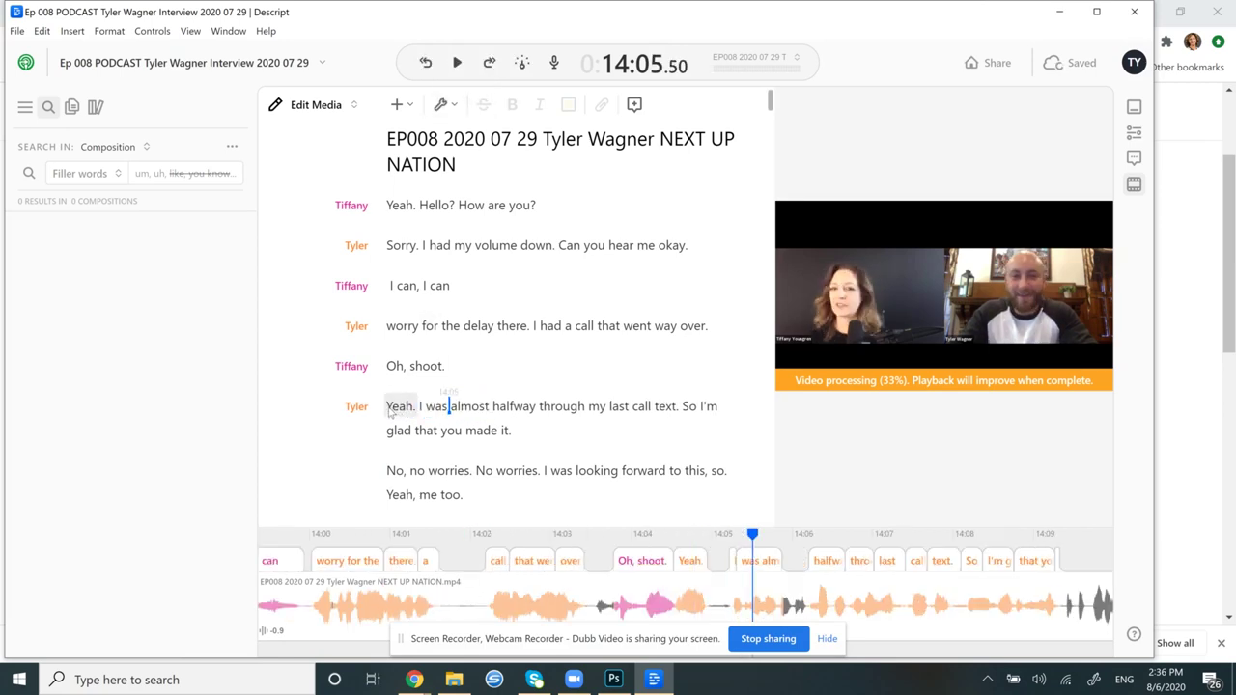
click(386, 408)
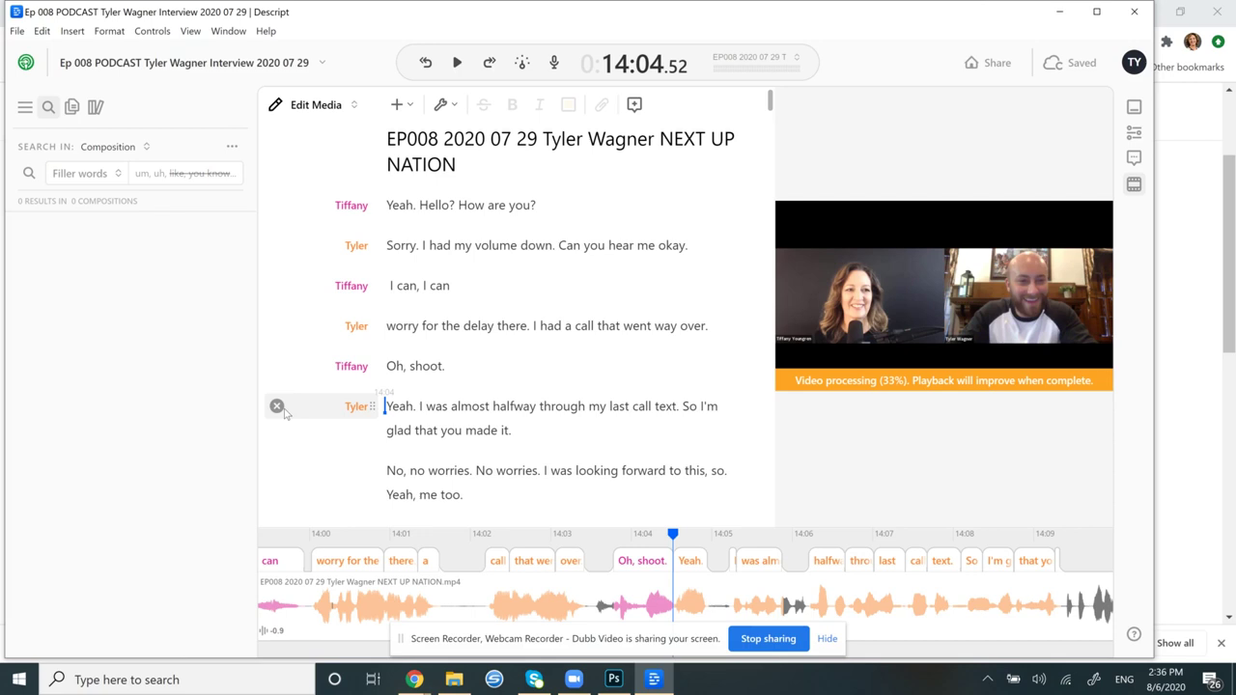
click(279, 407)
Play from 'No, no worries' and break 'Yeah, me too.' into its own paragraph.
scroll(429, 422, down, 3)
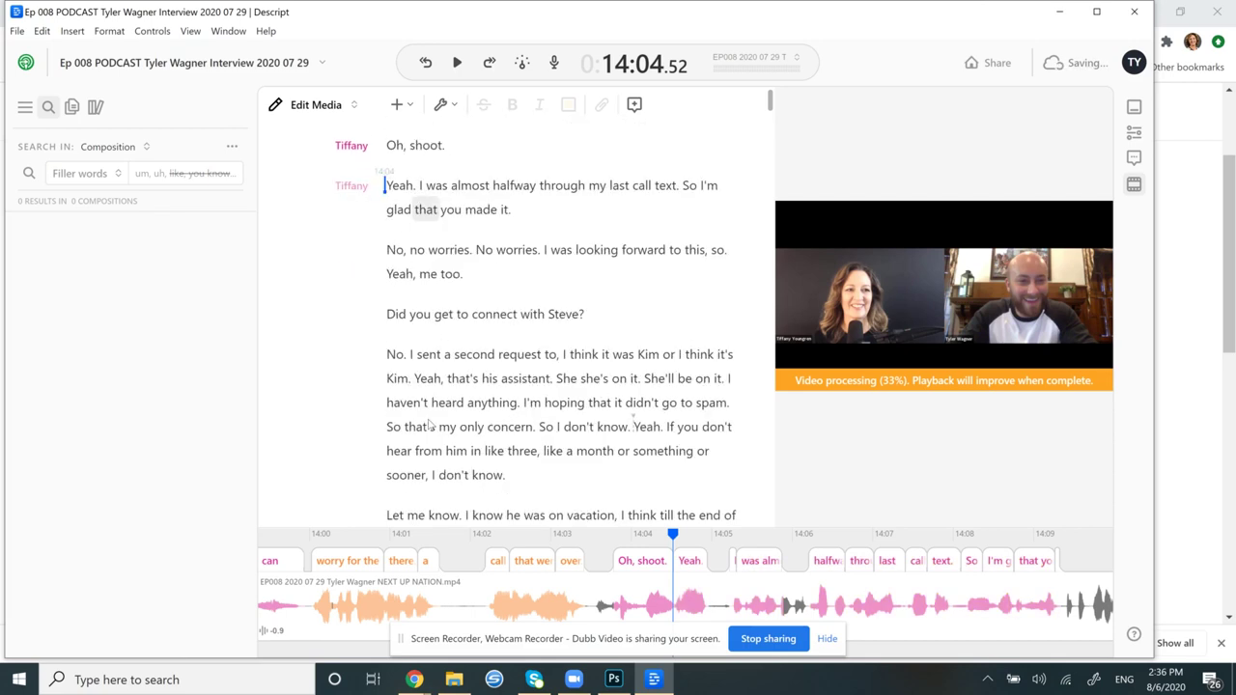
click(389, 242)
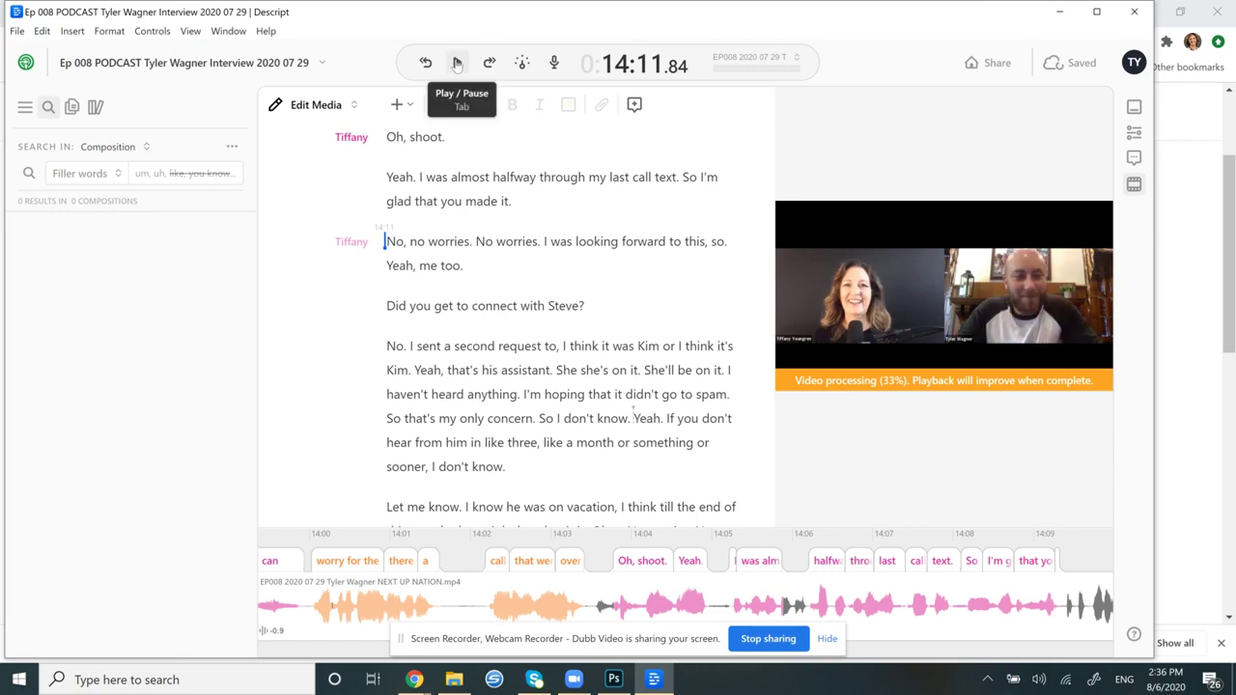
click(456, 62)
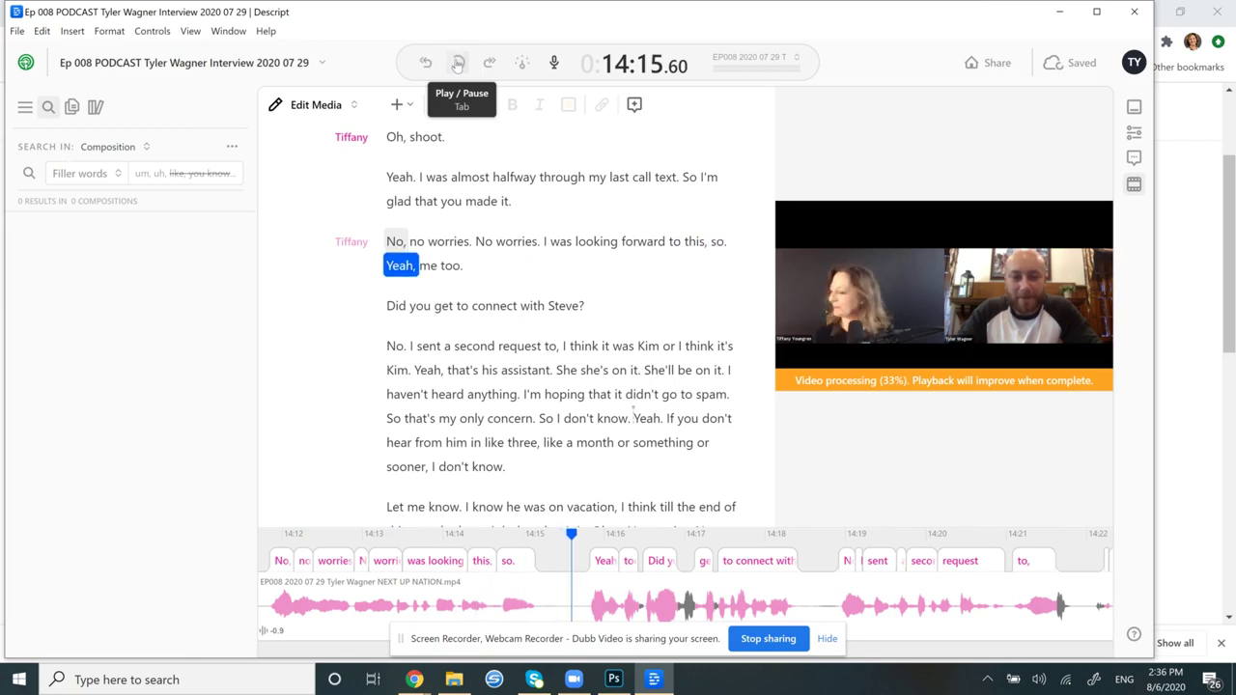
click(457, 63)
click(384, 266)
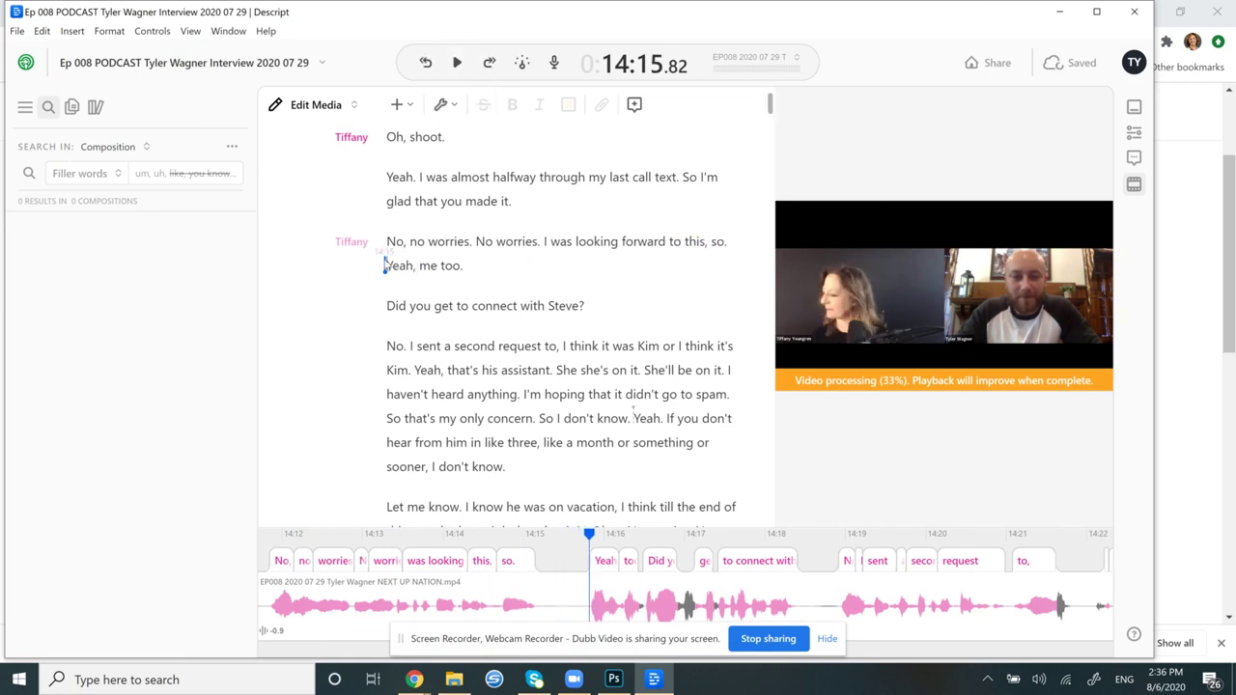
key(Return)
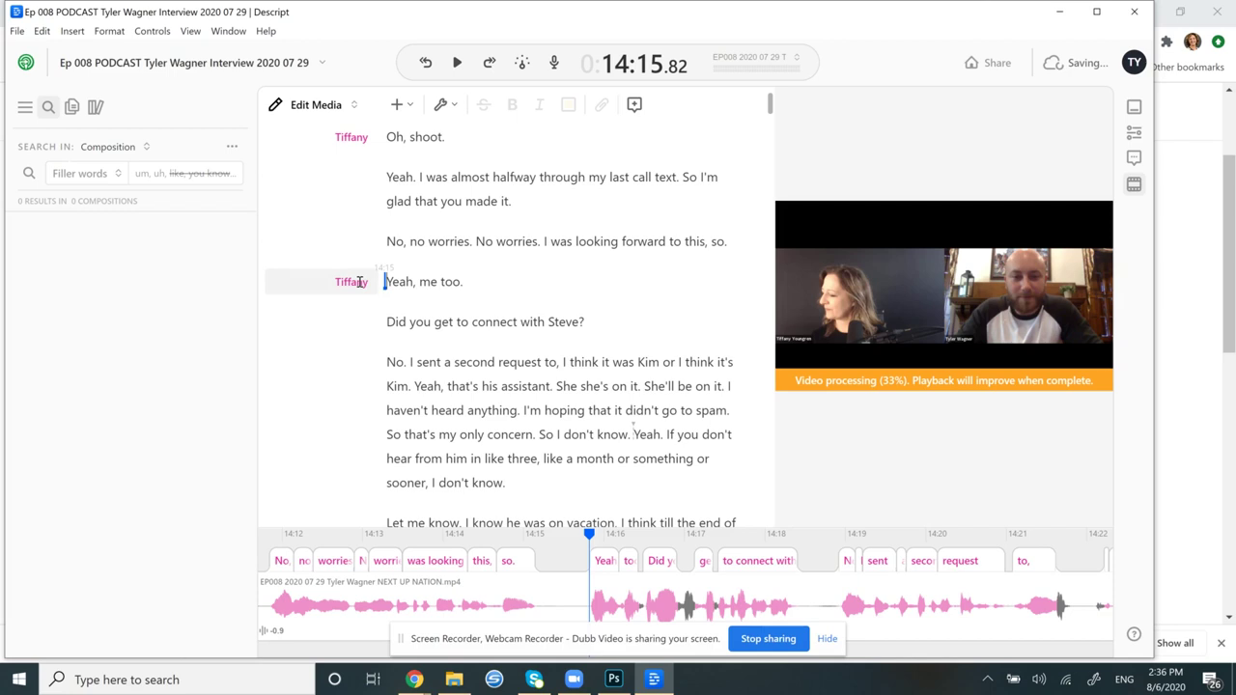
Assign the 'Yeah, me too.' paragraph to Tyler and play it back to check.
click(360, 281)
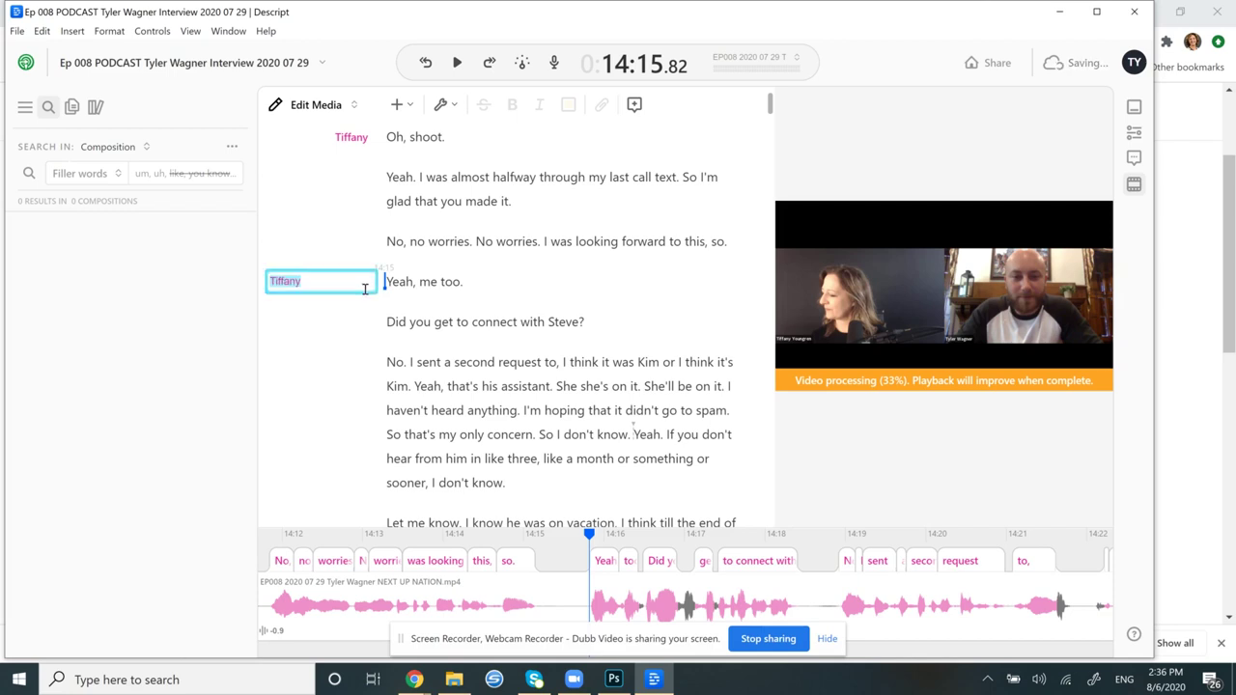
click(331, 338)
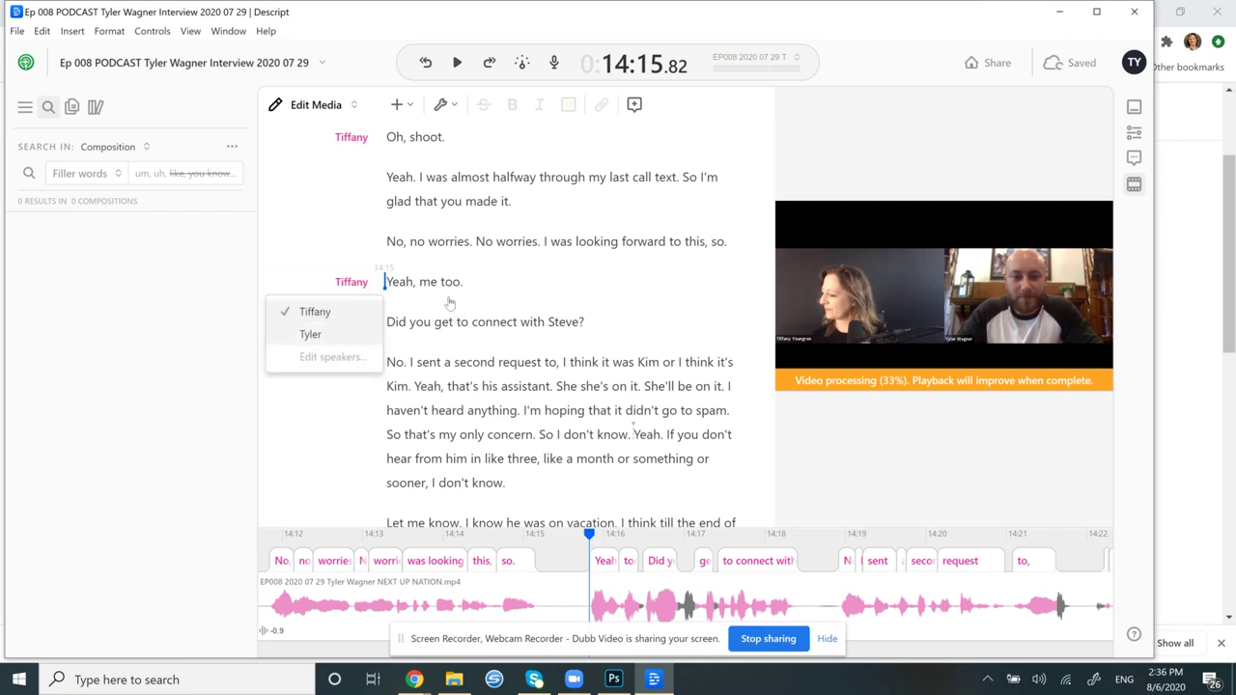
click(457, 63)
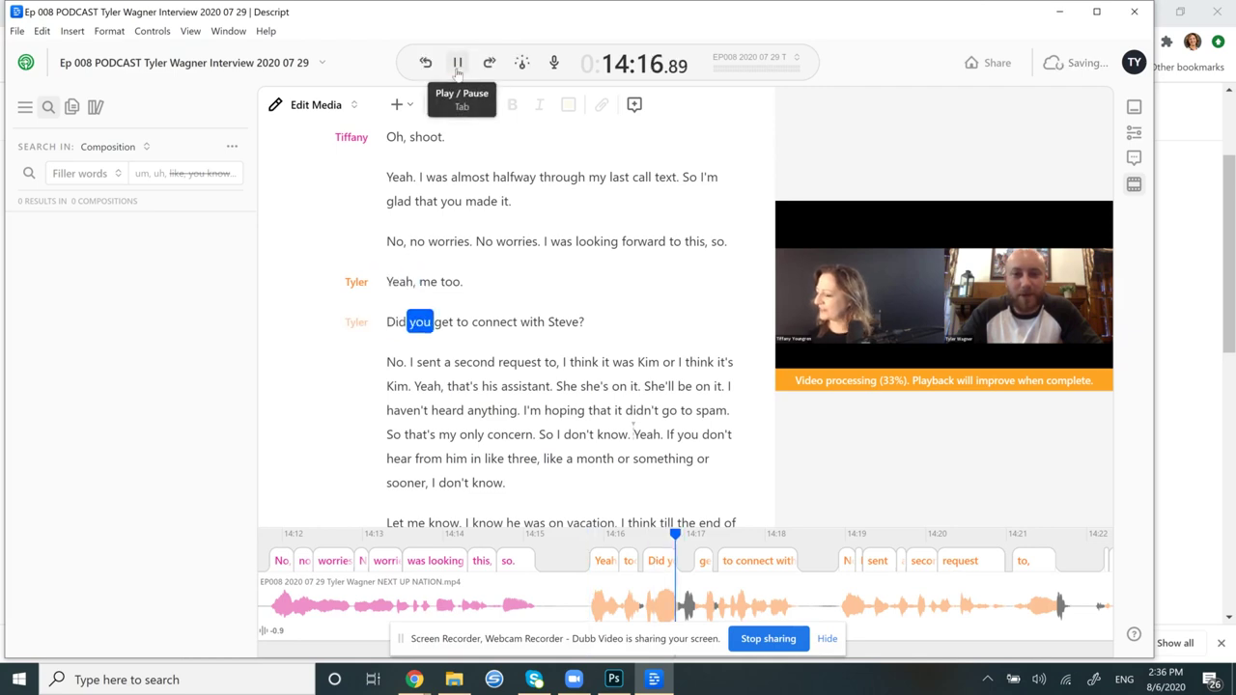
click(458, 64)
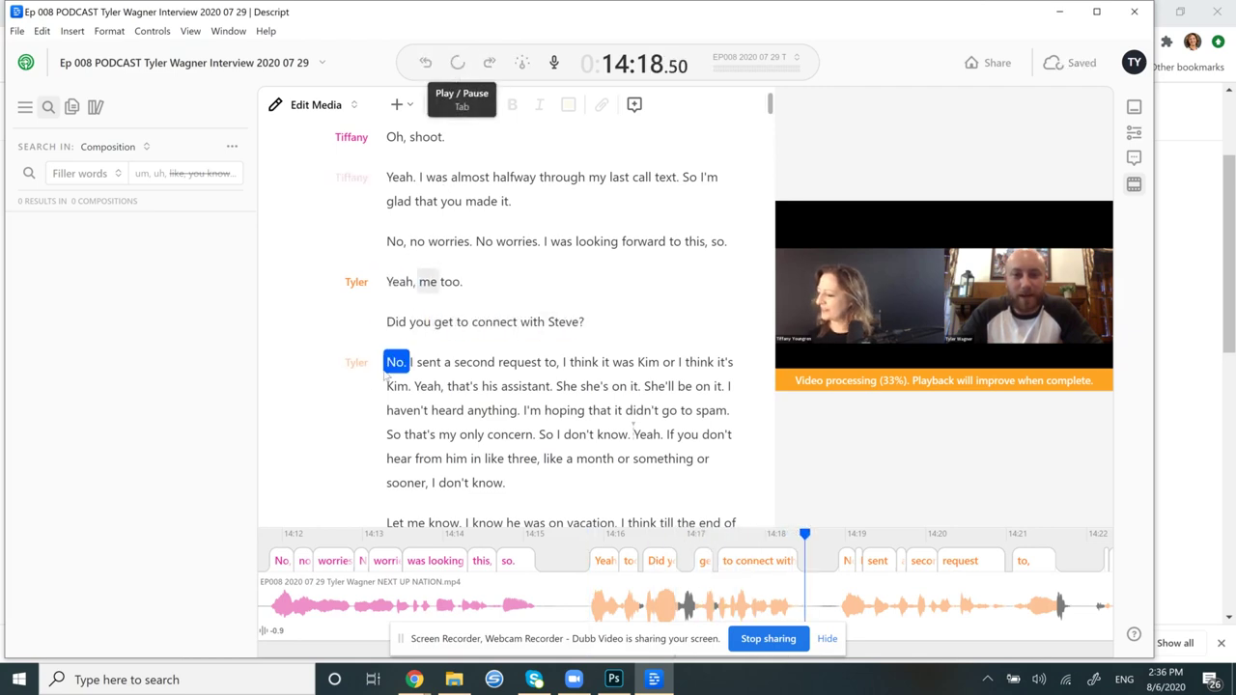
Set Tiffany as speaker of the 'No. I sent a second request' paragraph, then review the transcript.
click(357, 368)
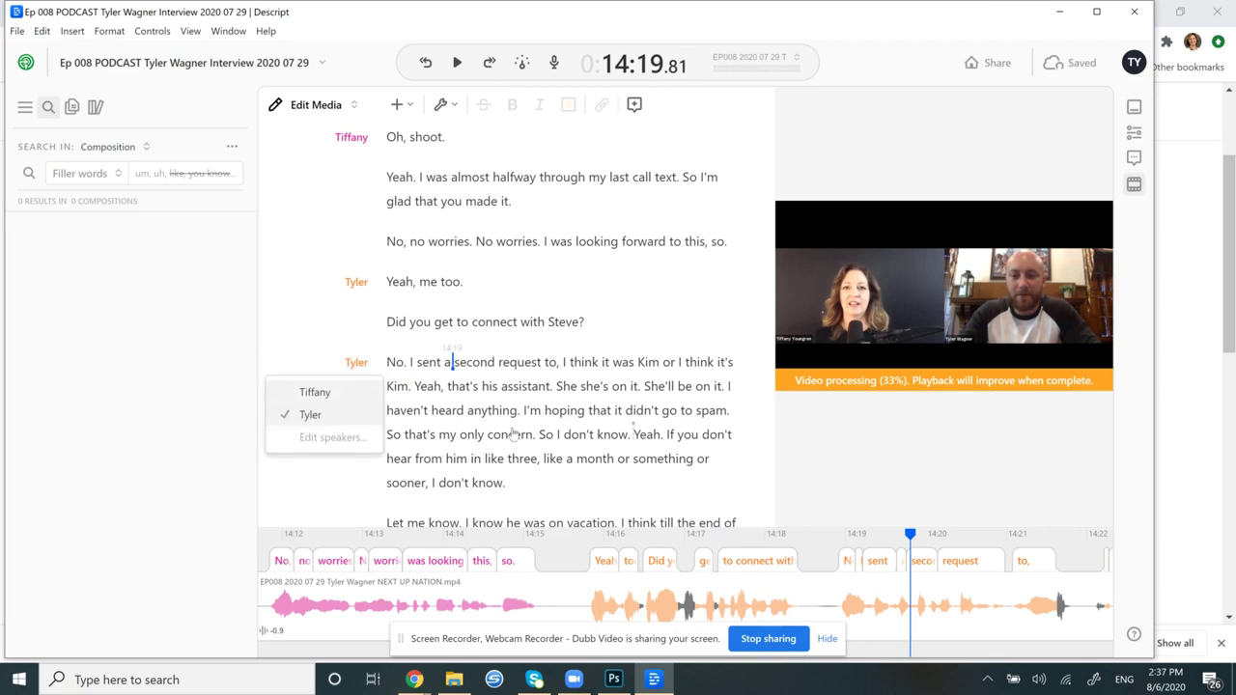
key(Return)
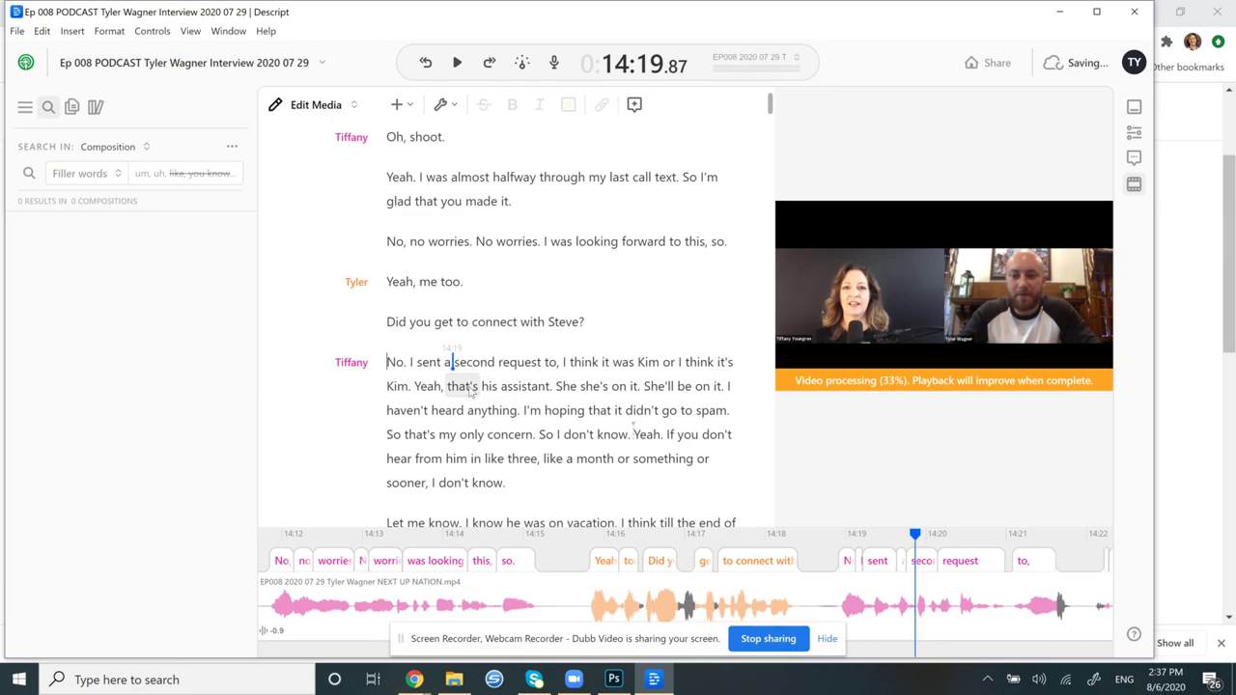
scroll(473, 396, down, 2)
scroll(470, 391, down, 2)
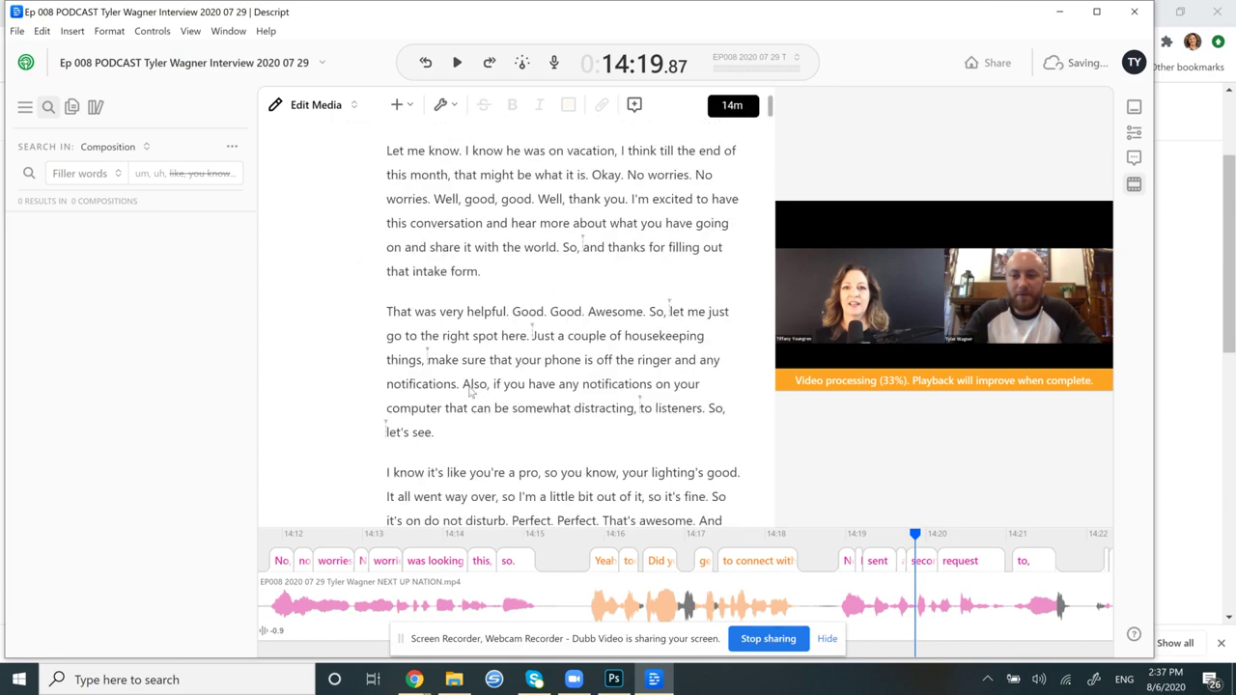
scroll(470, 391, down, 2)
scroll(469, 391, up, 2)
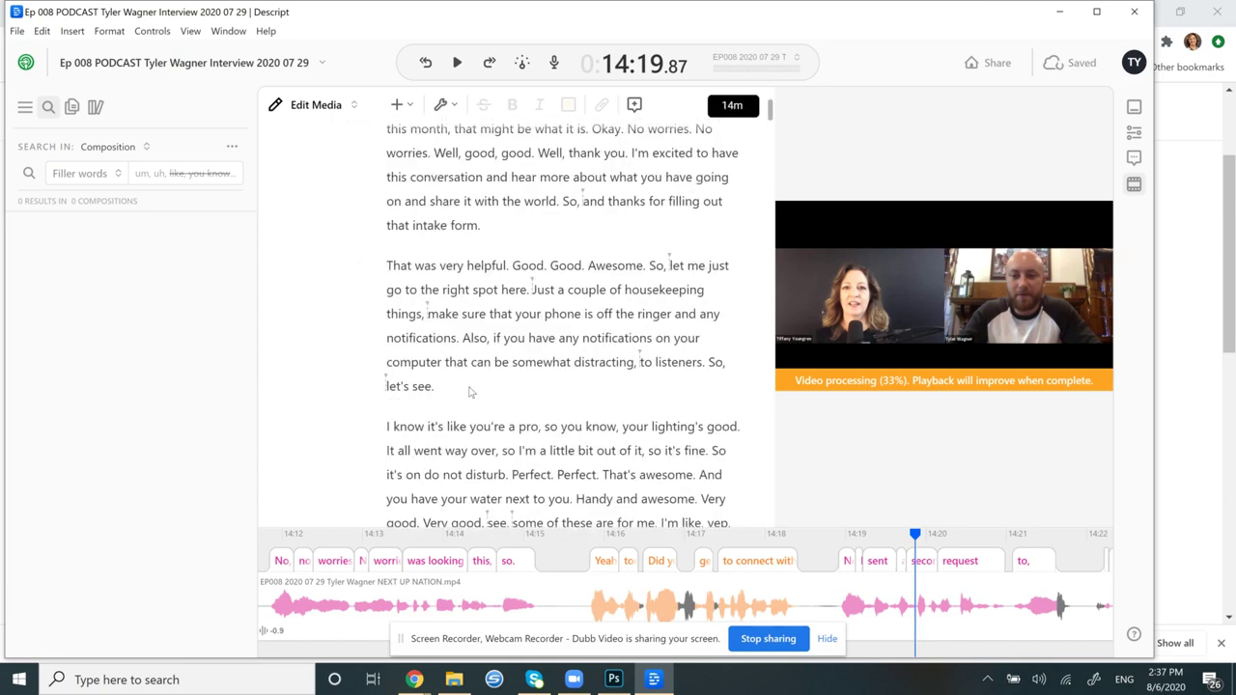
scroll(471, 391, up, 8)
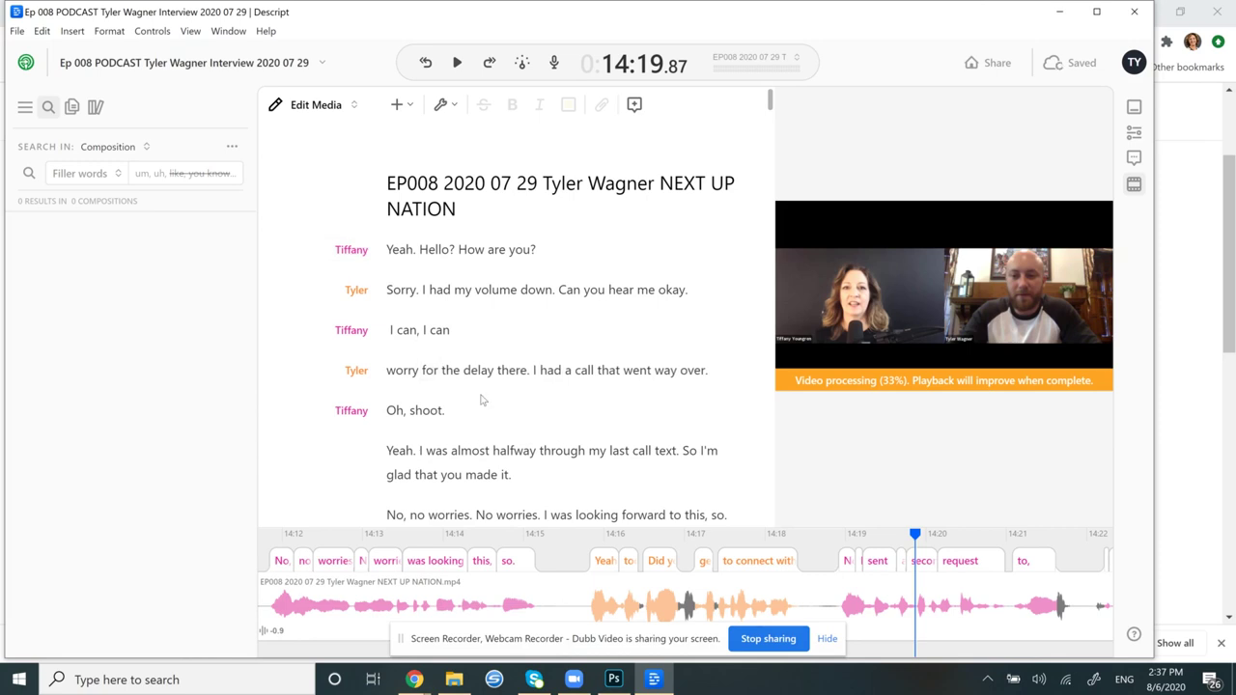
scroll(482, 401, down, 3)
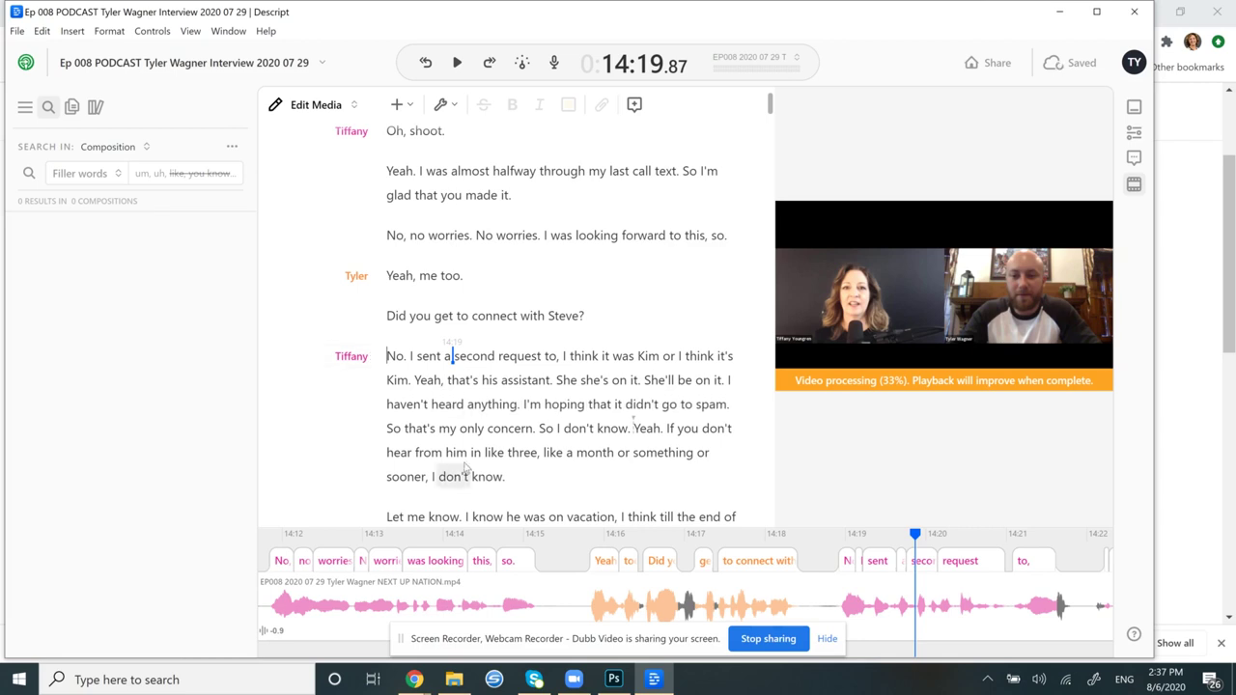
scroll(485, 415, up, 3)
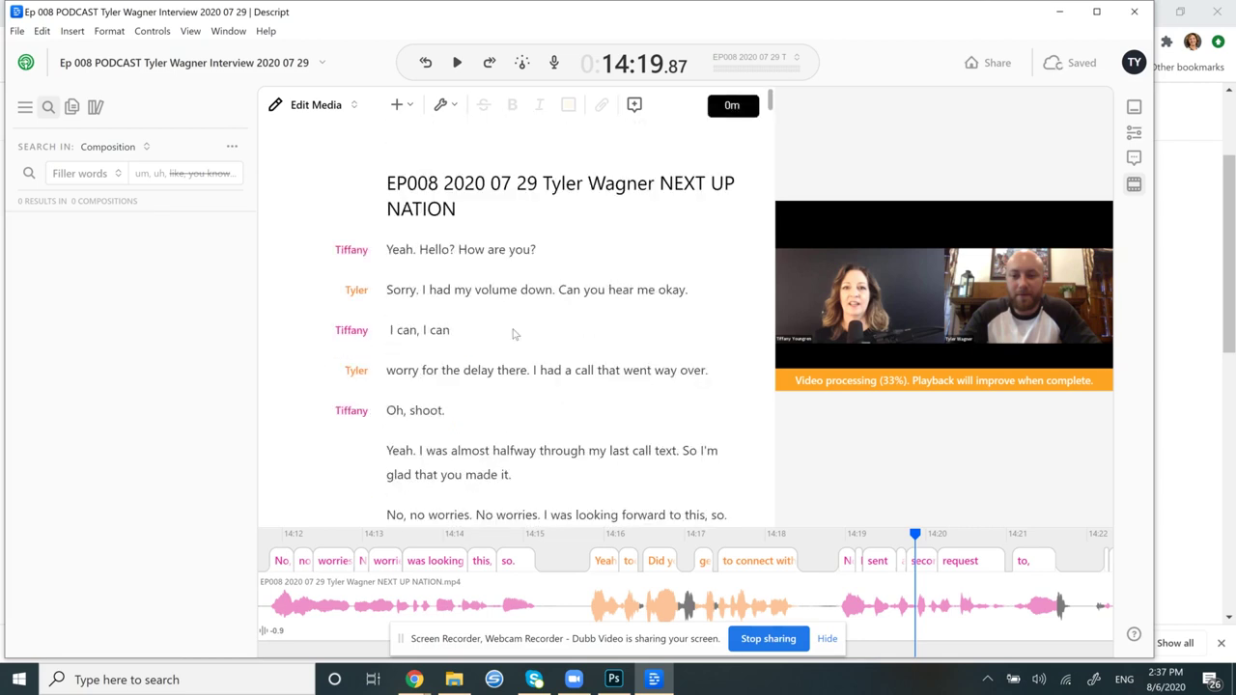
Switch the Search panel from Filler words to Text and enter 'you know' as the search term.
click(444, 108)
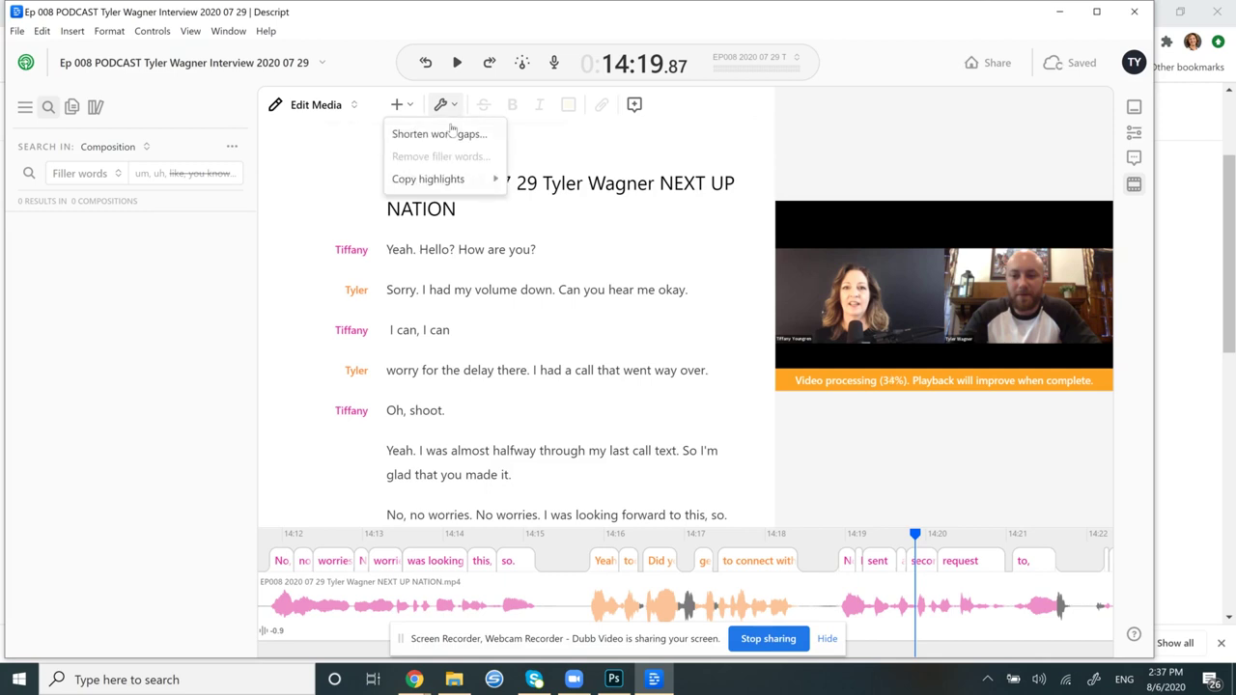
click(140, 276)
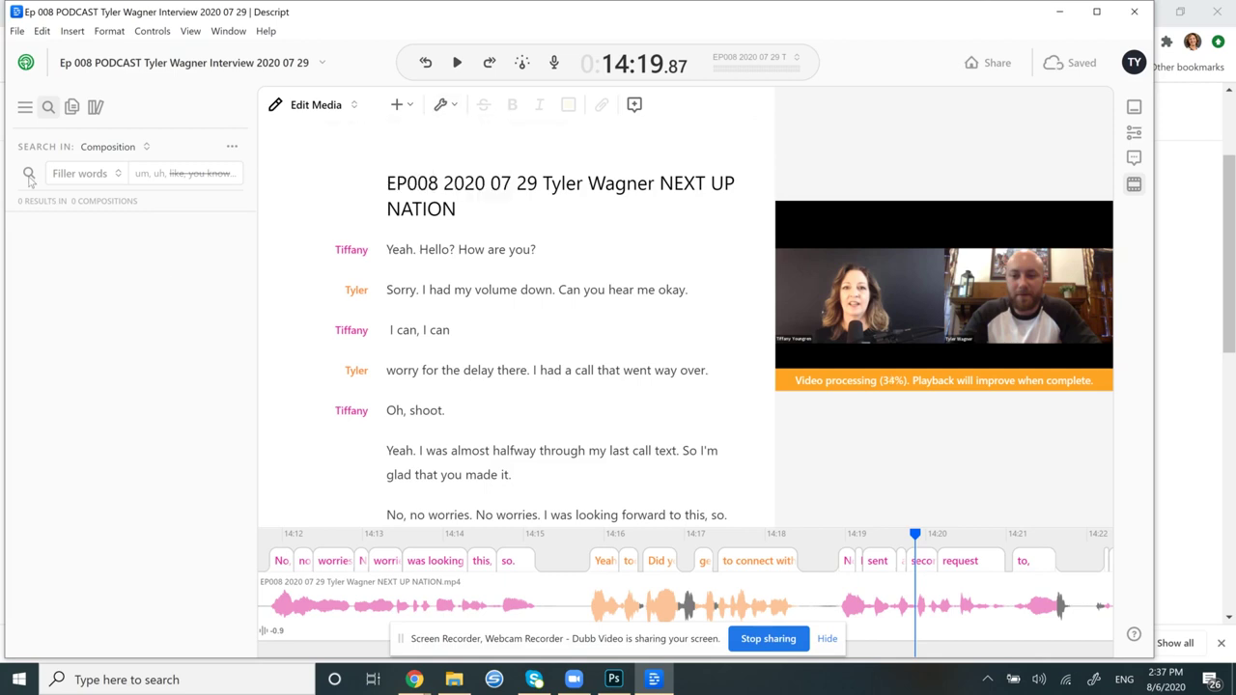
click(85, 173)
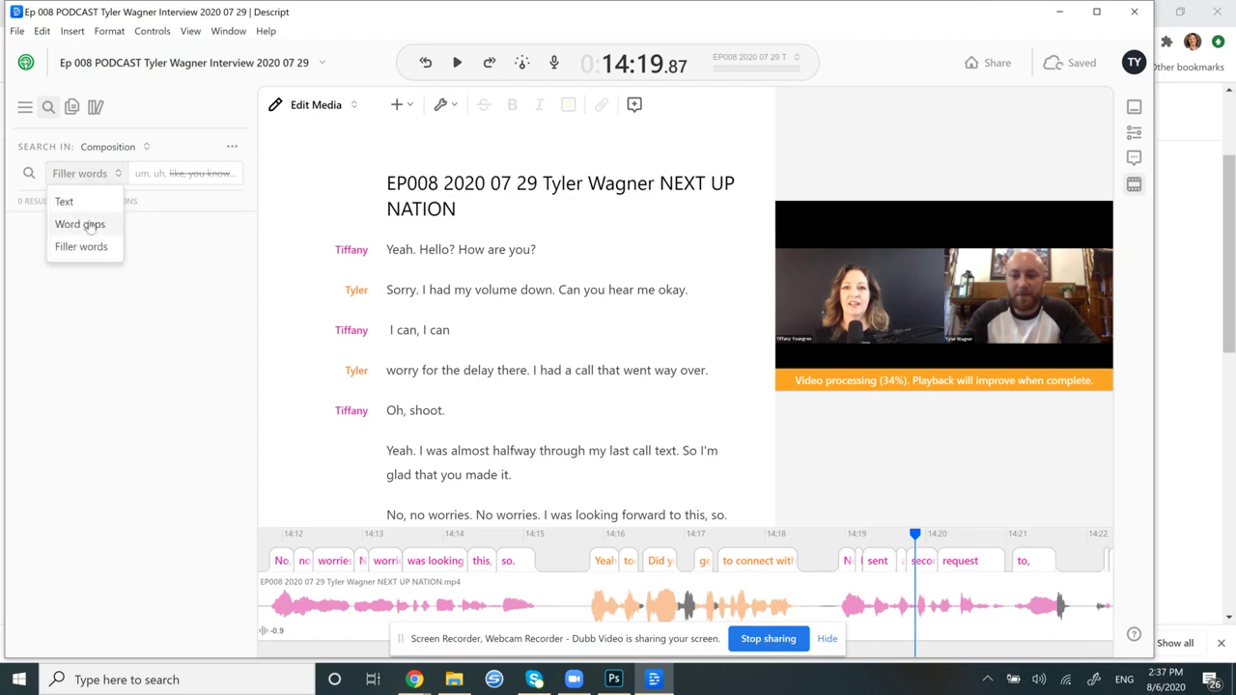
click(83, 201)
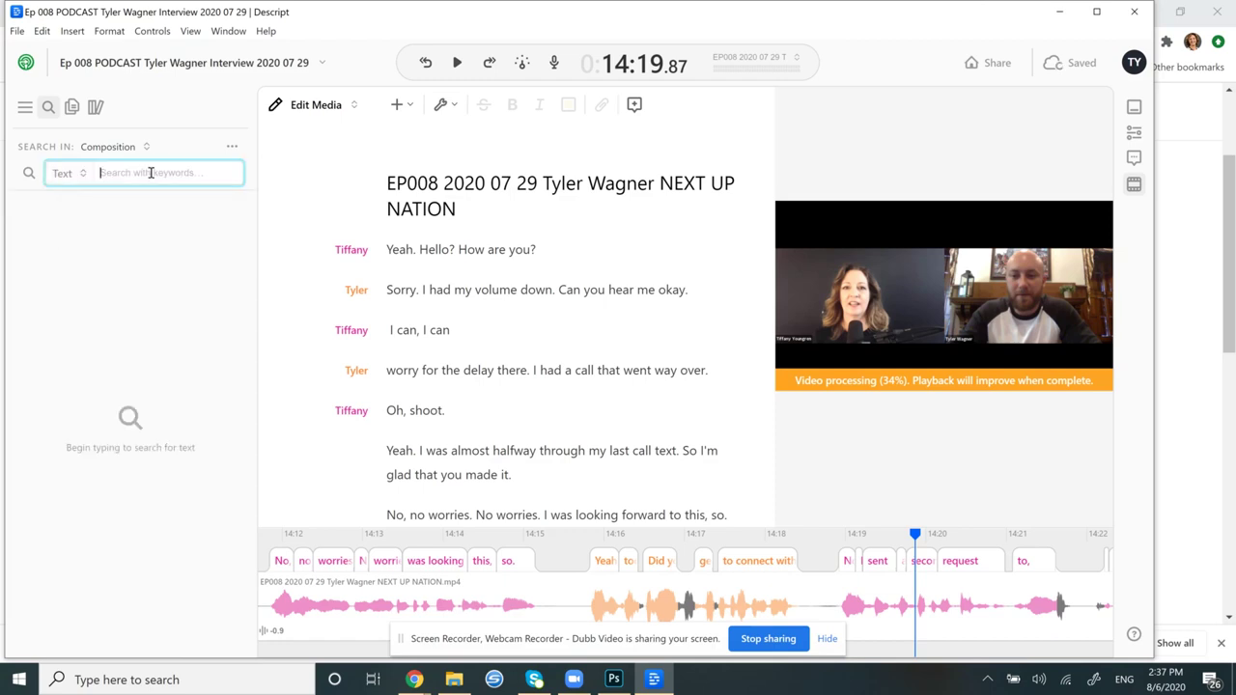
text(y)
key(BackSpace)
text(you know)
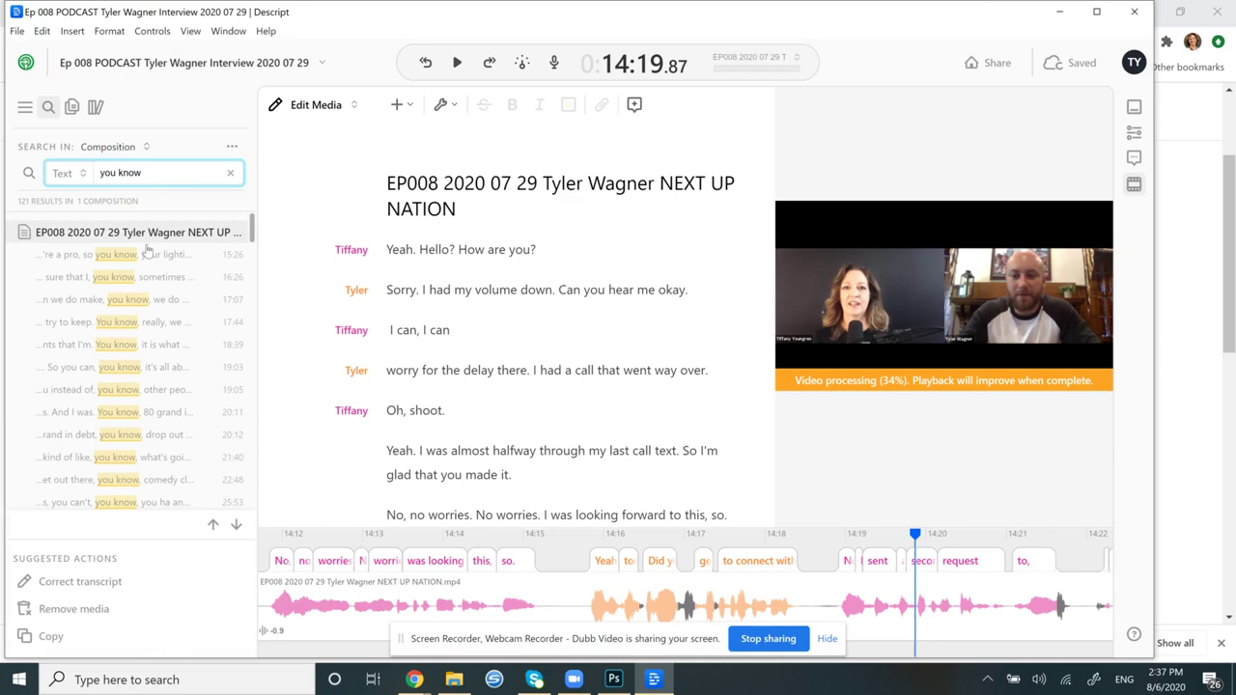
Delete 'you know,' from the first match in the host's lighting paragraph.
click(143, 253)
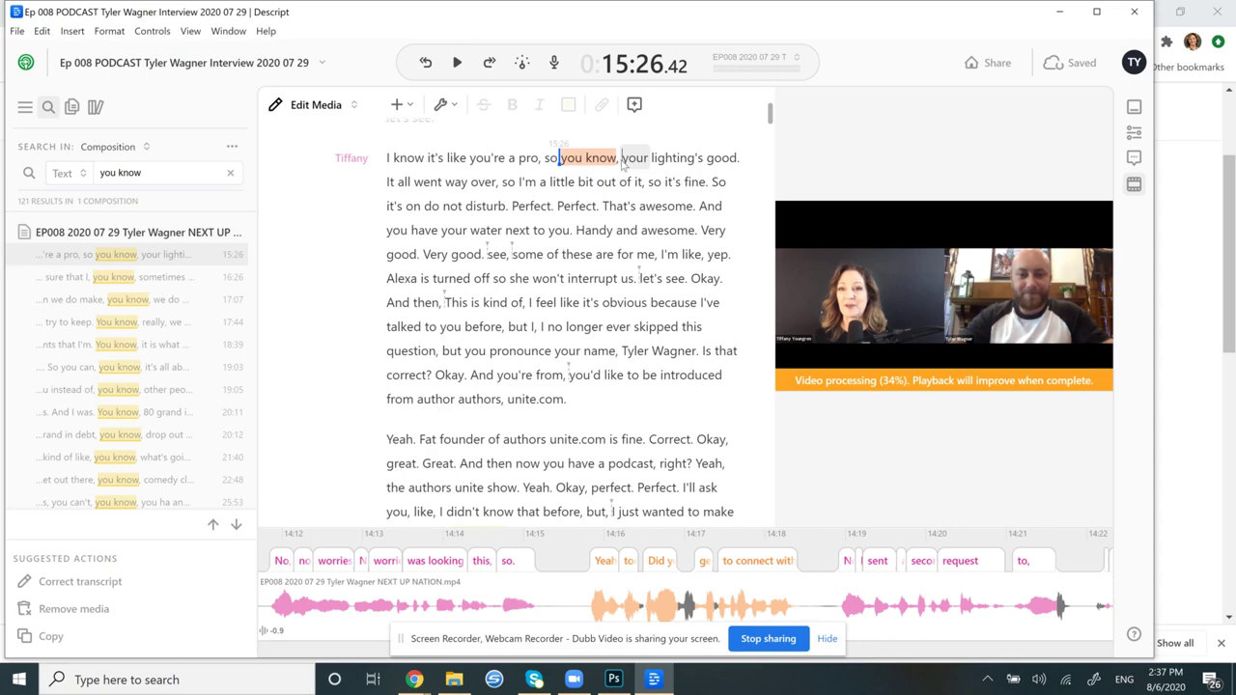
click(622, 162)
drag(623, 162, 564, 162)
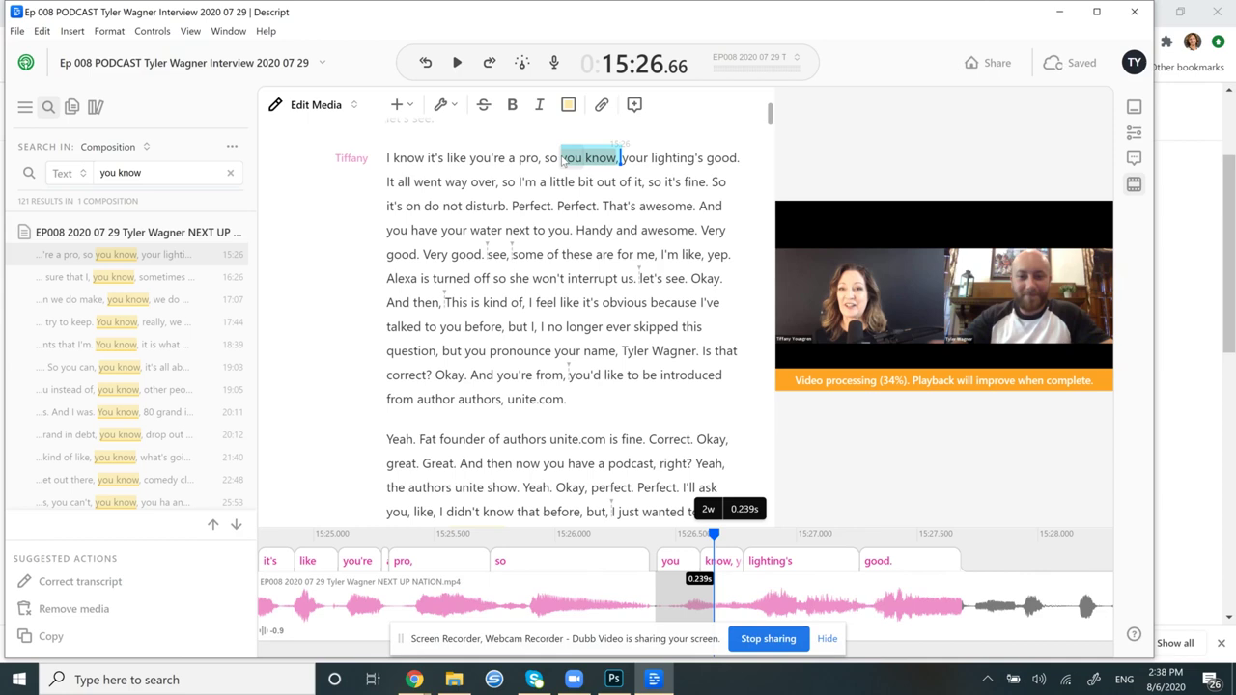
key(BackSpace)
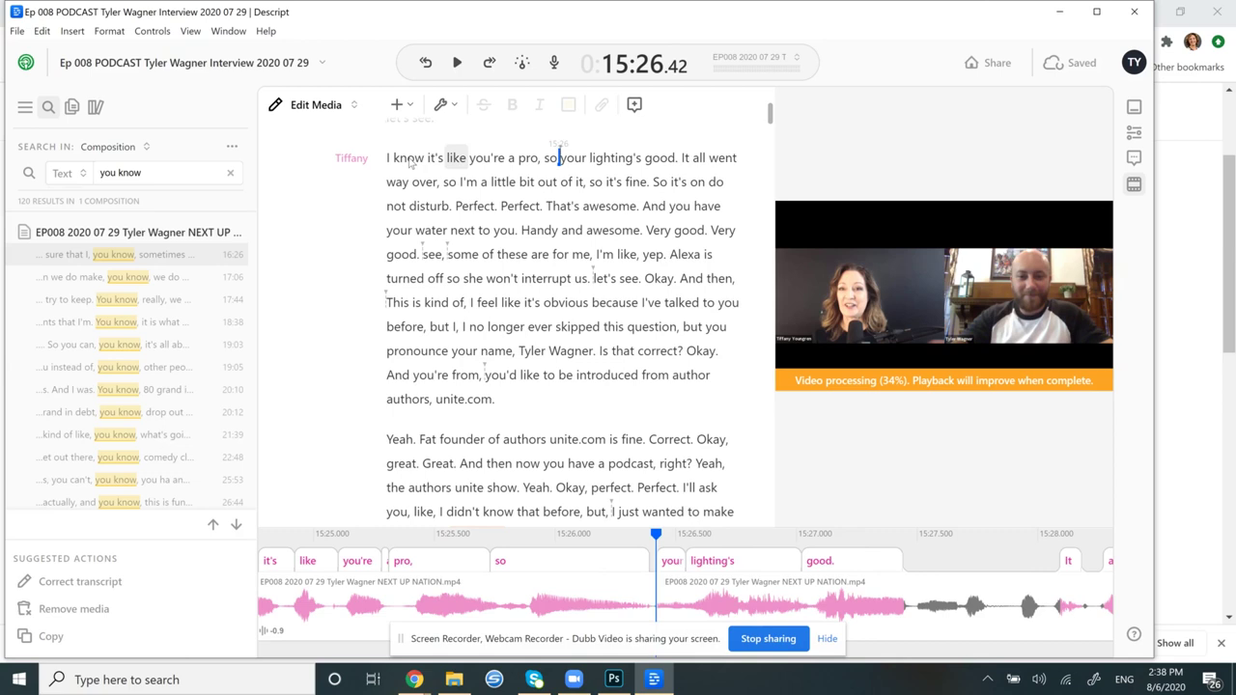
Play back the edited lighting passage, then return to the start of the sentence.
key(ctrl+Right)
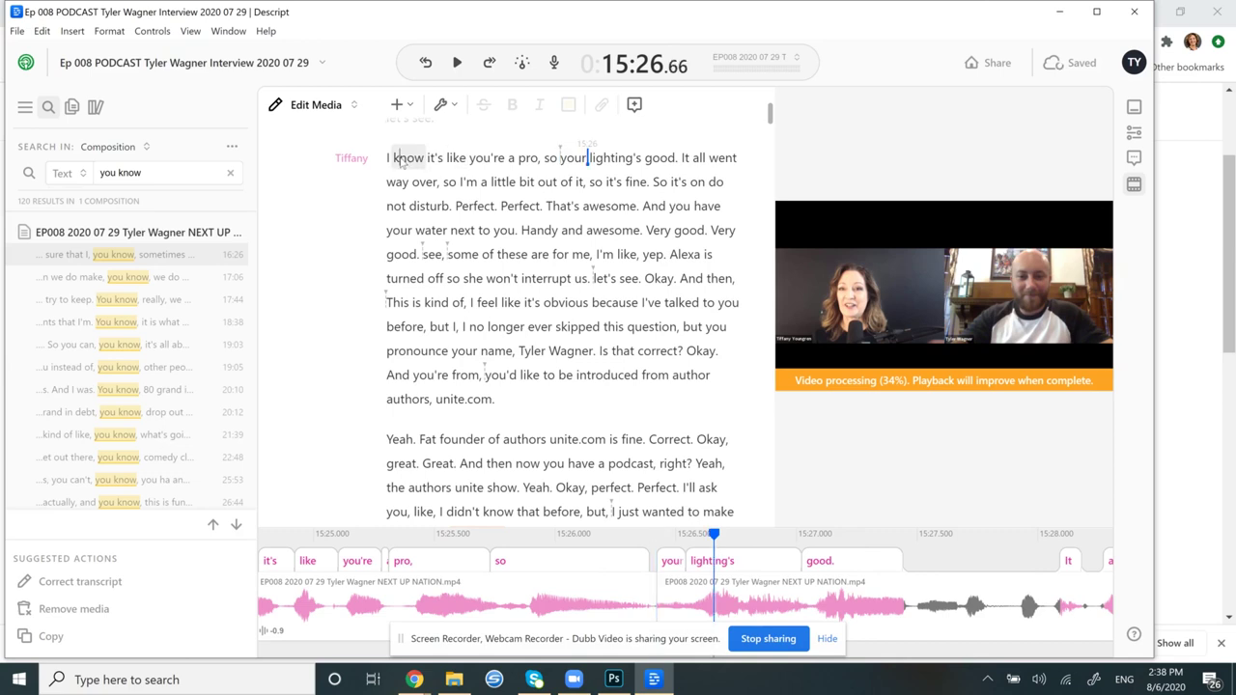
click(401, 164)
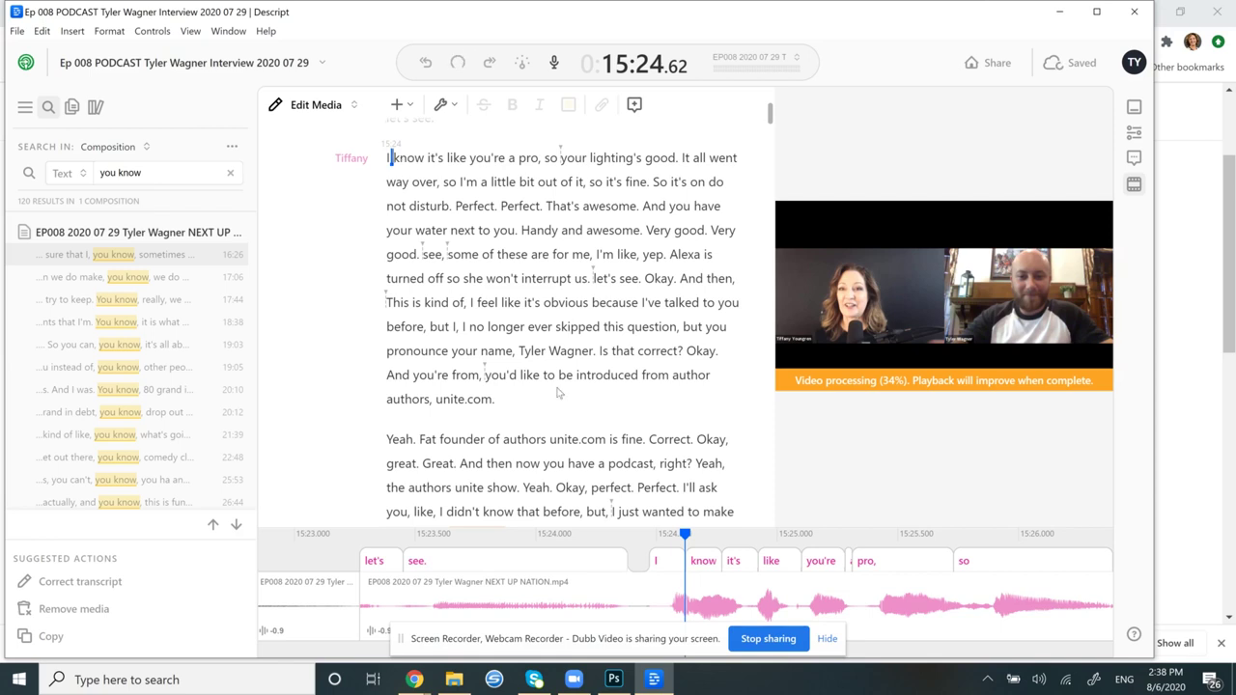
key(Down)
key(Down)
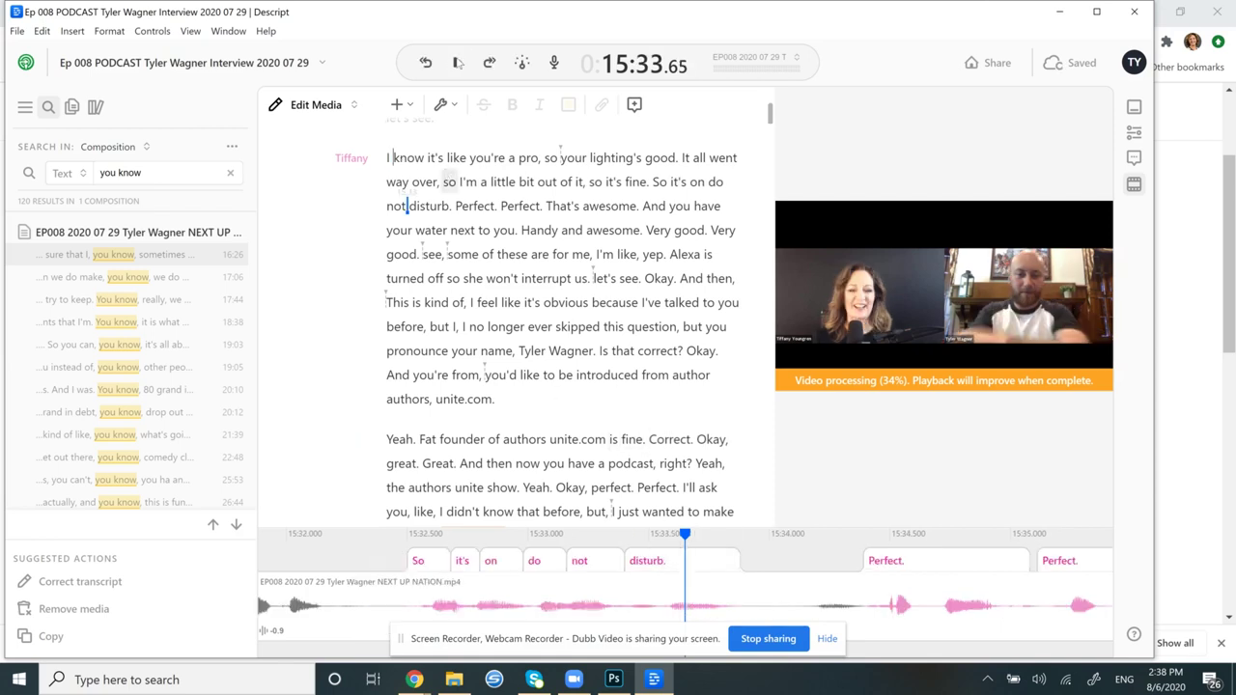
click(457, 63)
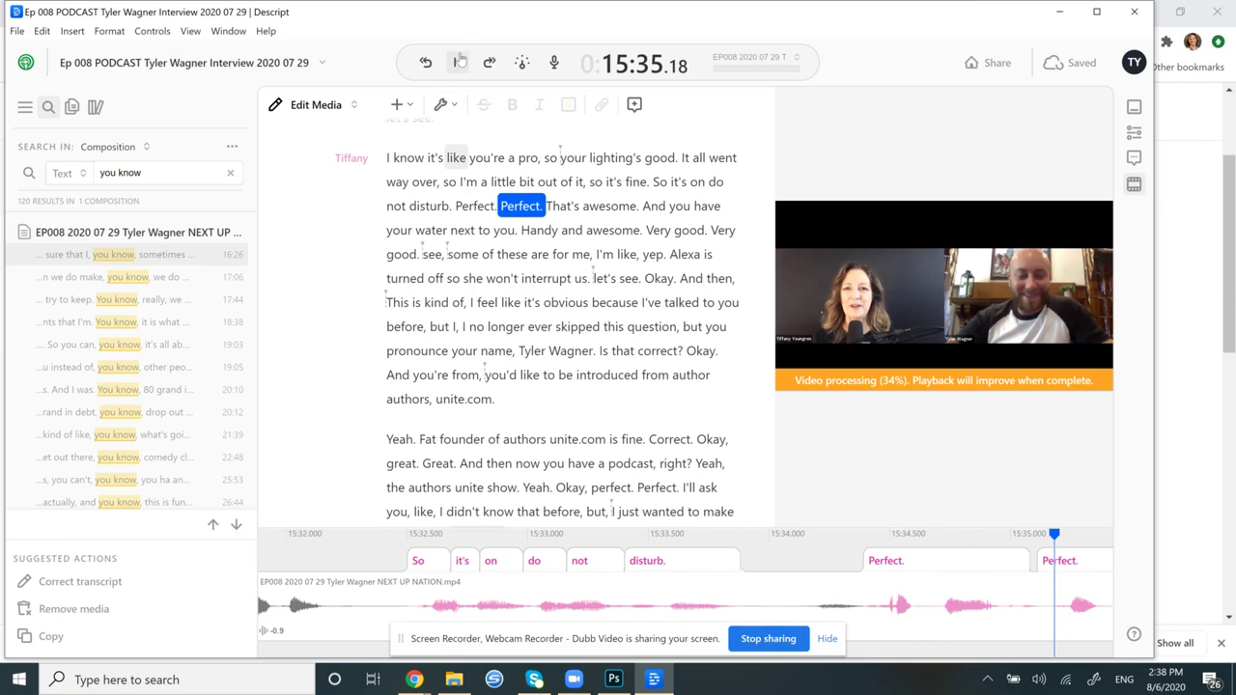
key(space)
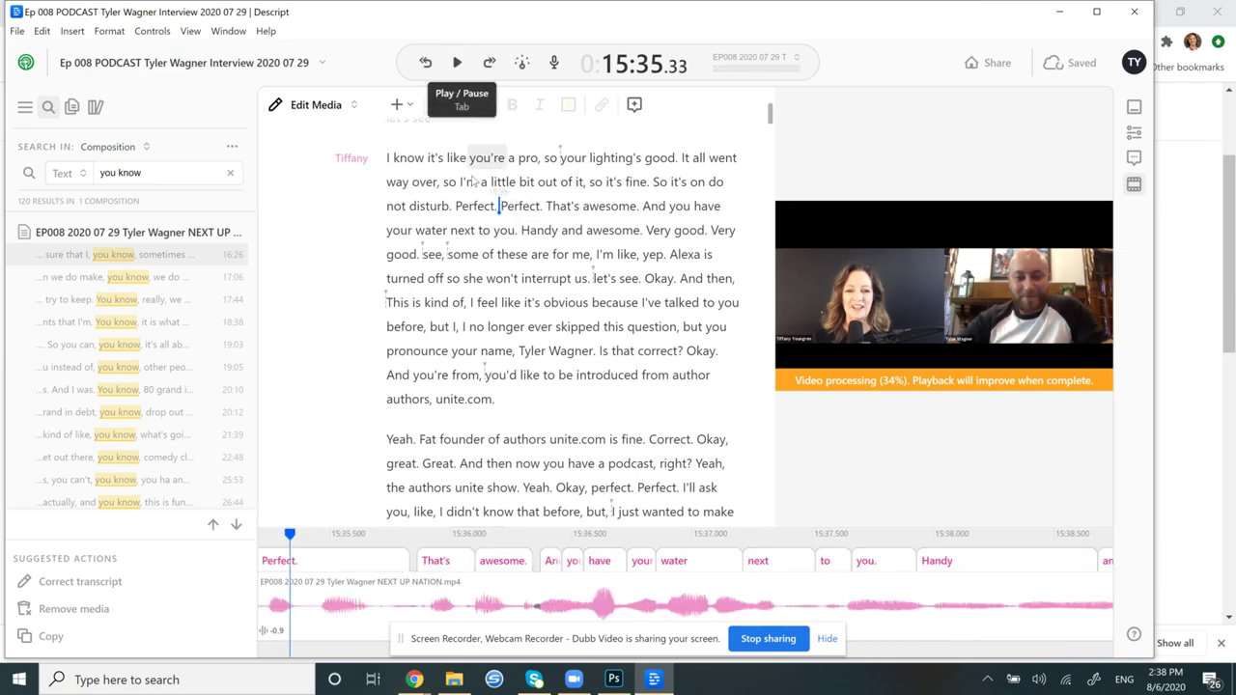
click(425, 160)
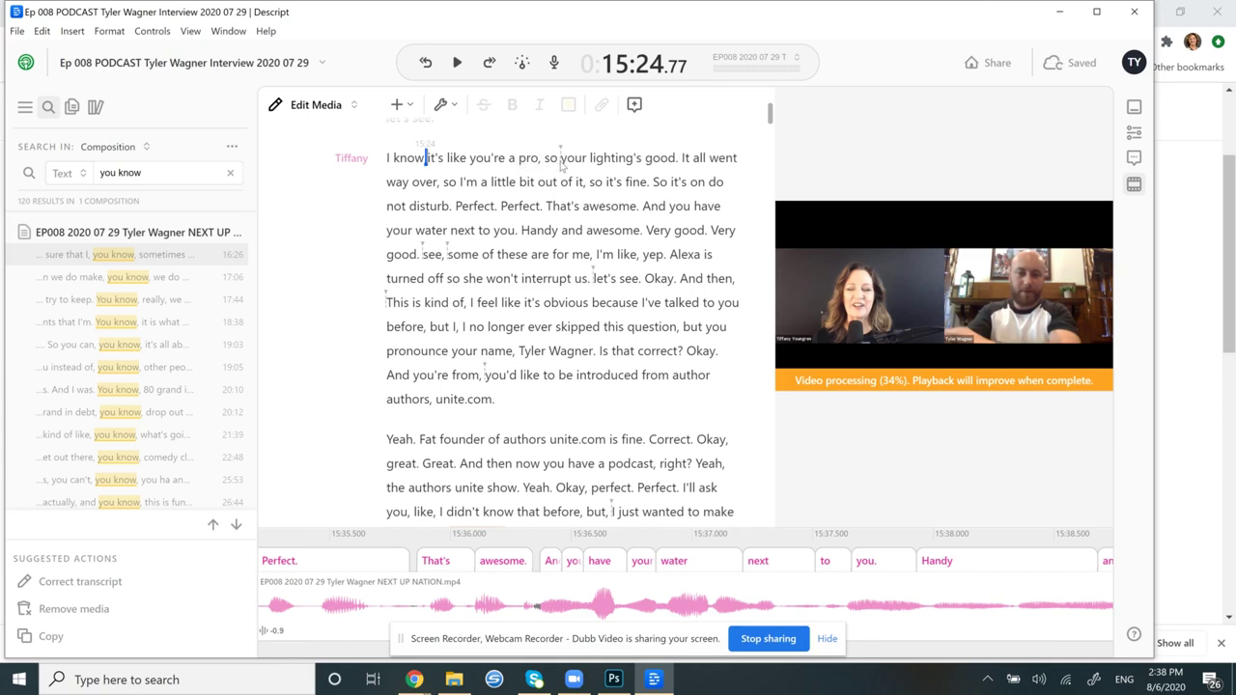
Undo the cut to restore 'you know,' between 'so' and 'your' in the lighting line.
click(458, 64)
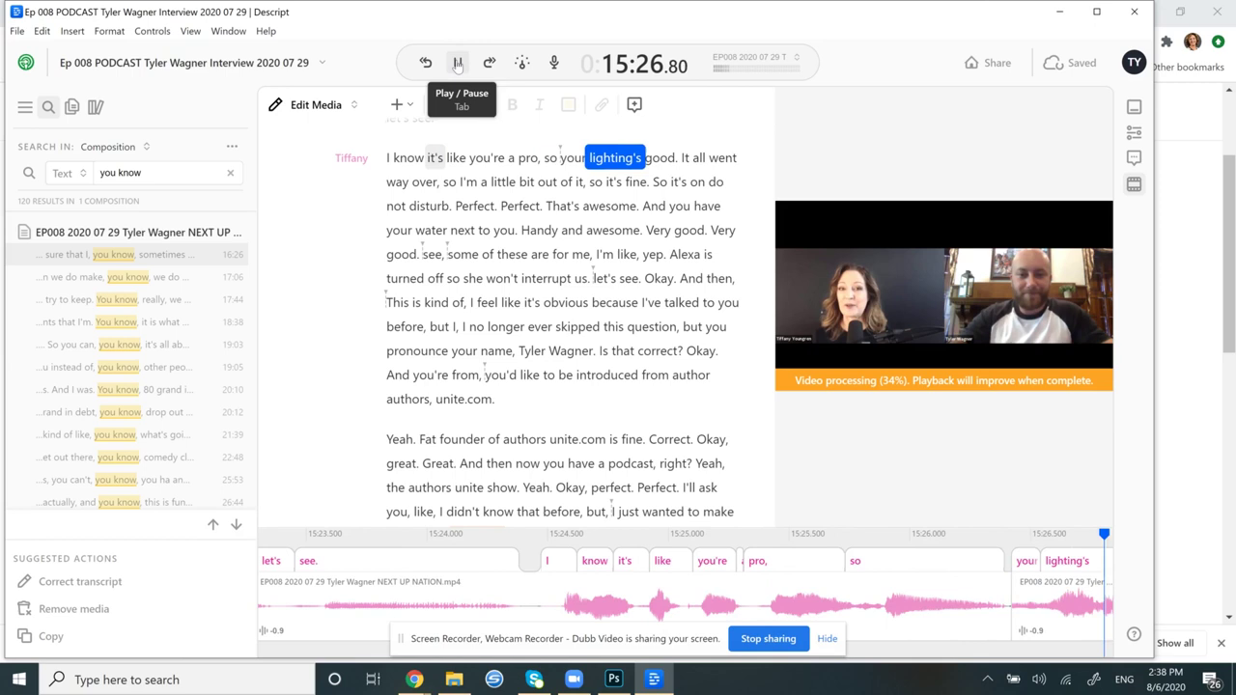
click(457, 62)
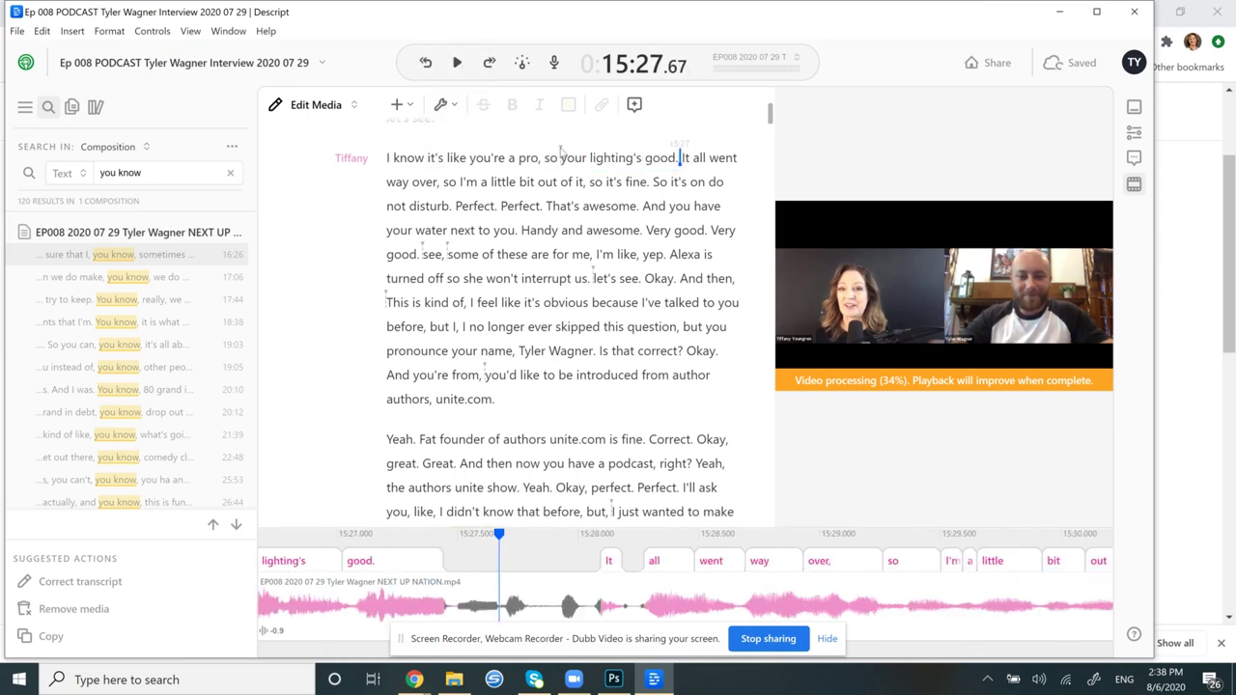
click(558, 157)
right_click(560, 158)
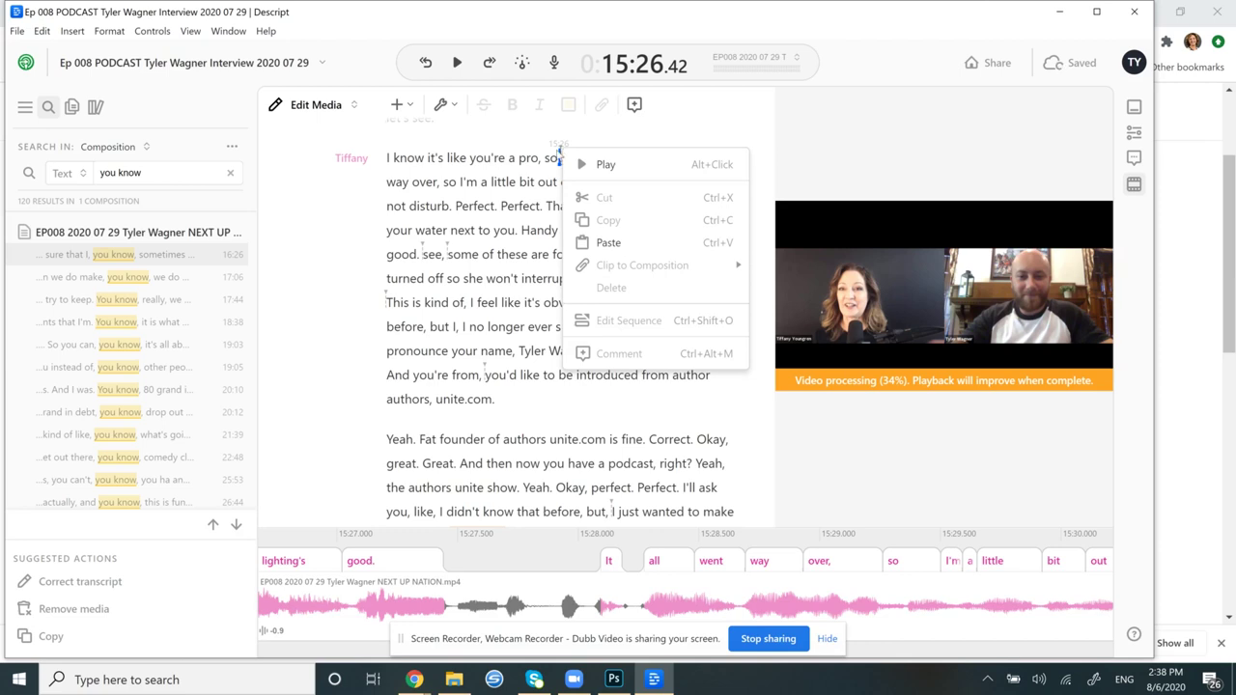
key(Escape)
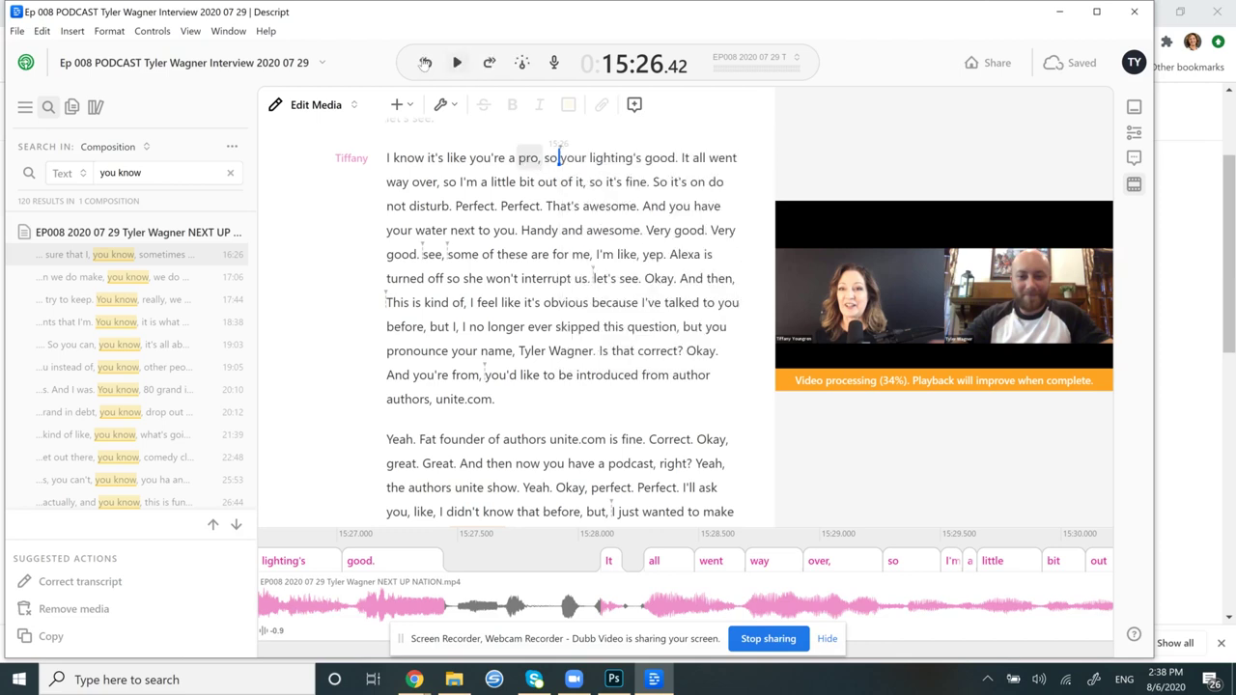
click(425, 64)
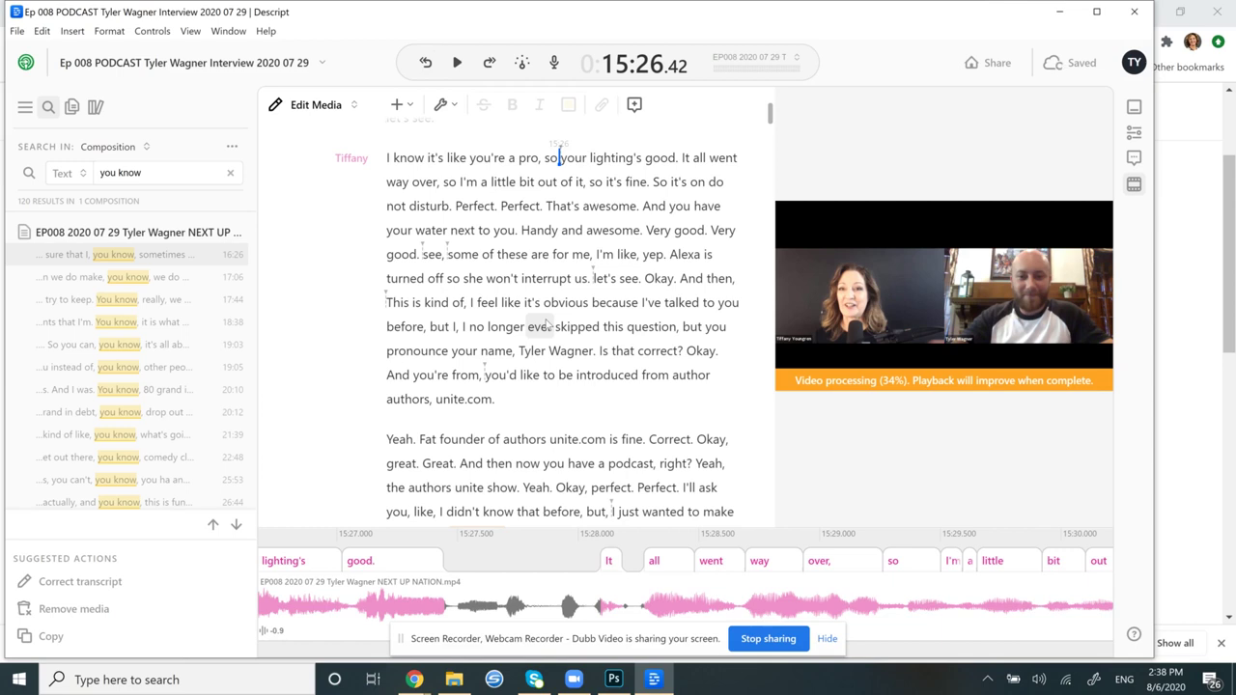
key(ctrl+z)
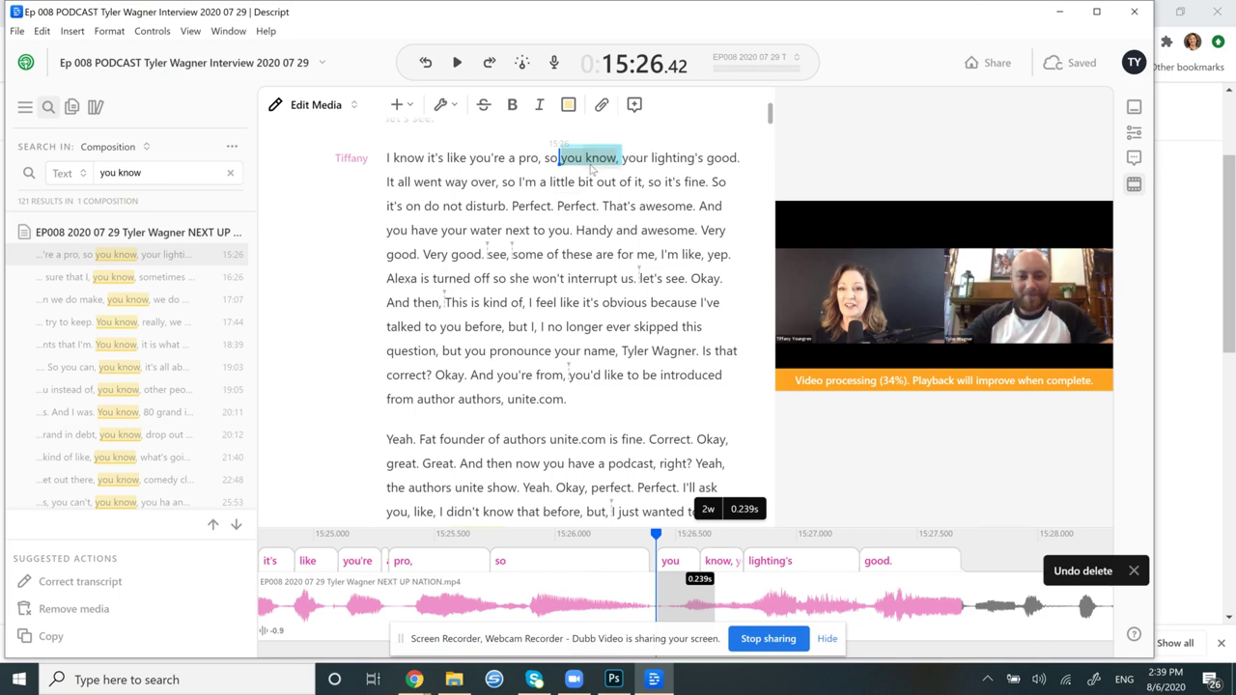
Cut the 16:26 'you know,' after 'sure that I' and listen to the edited sentence.
click(161, 278)
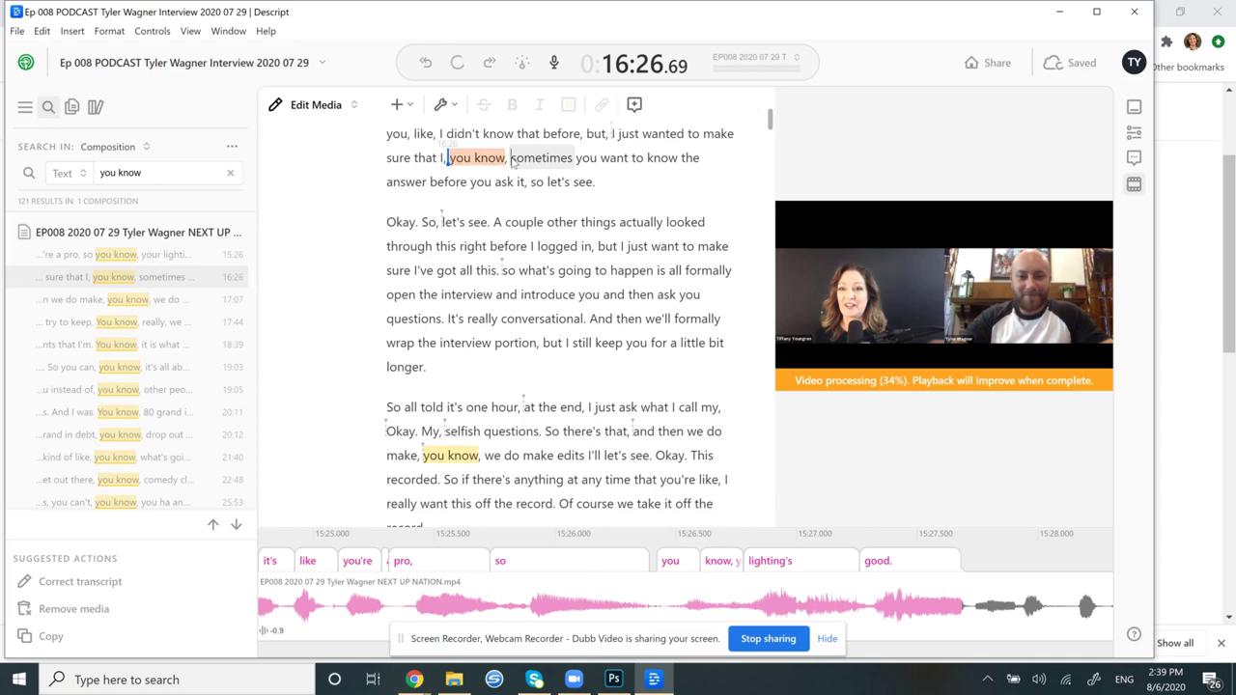
drag(511, 162, 446, 162)
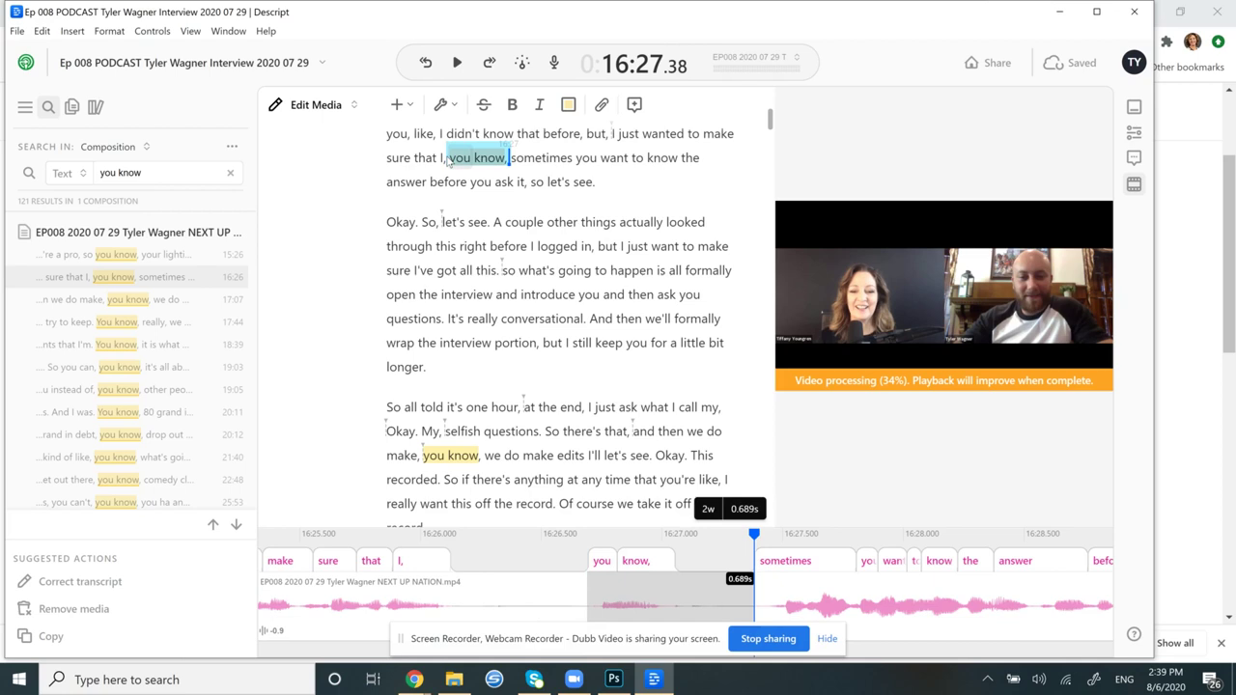
key(BackSpace)
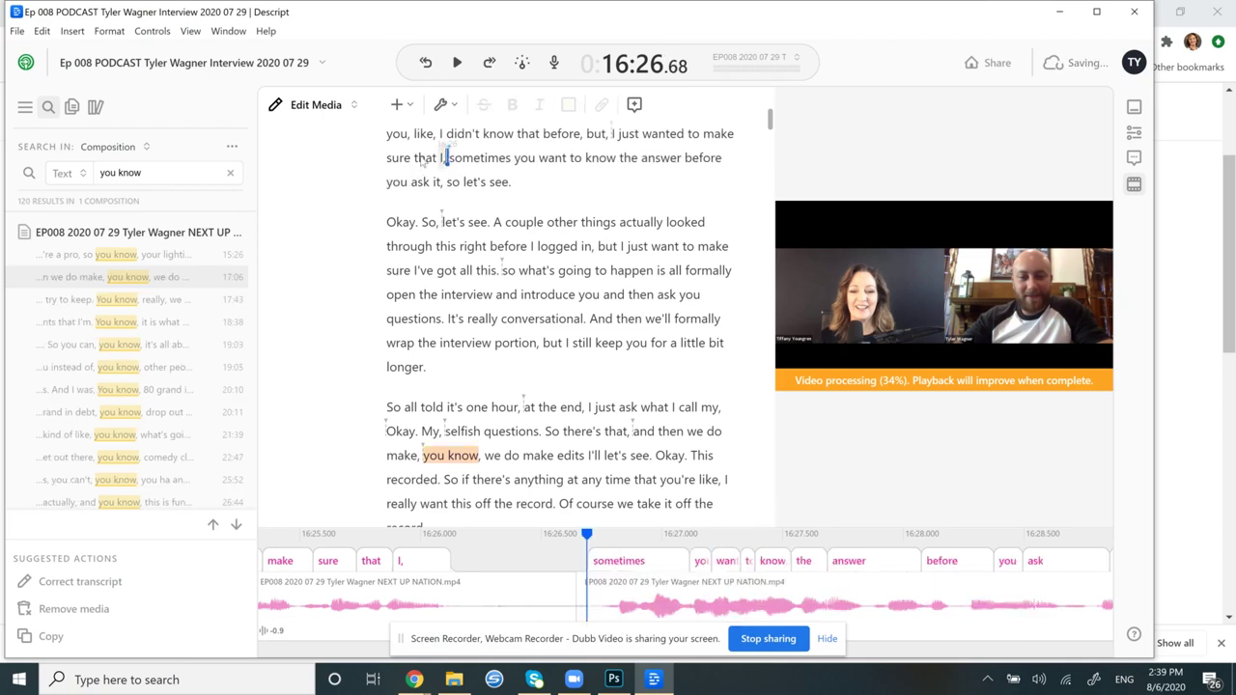
click(387, 134)
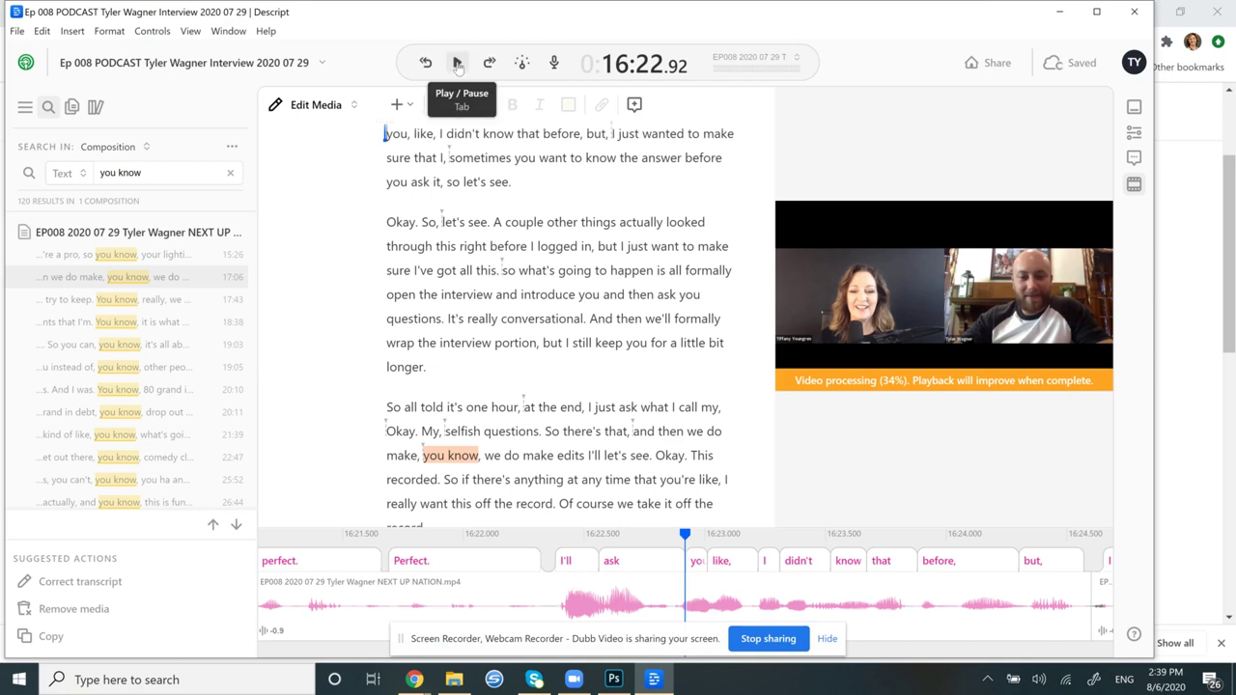
click(458, 63)
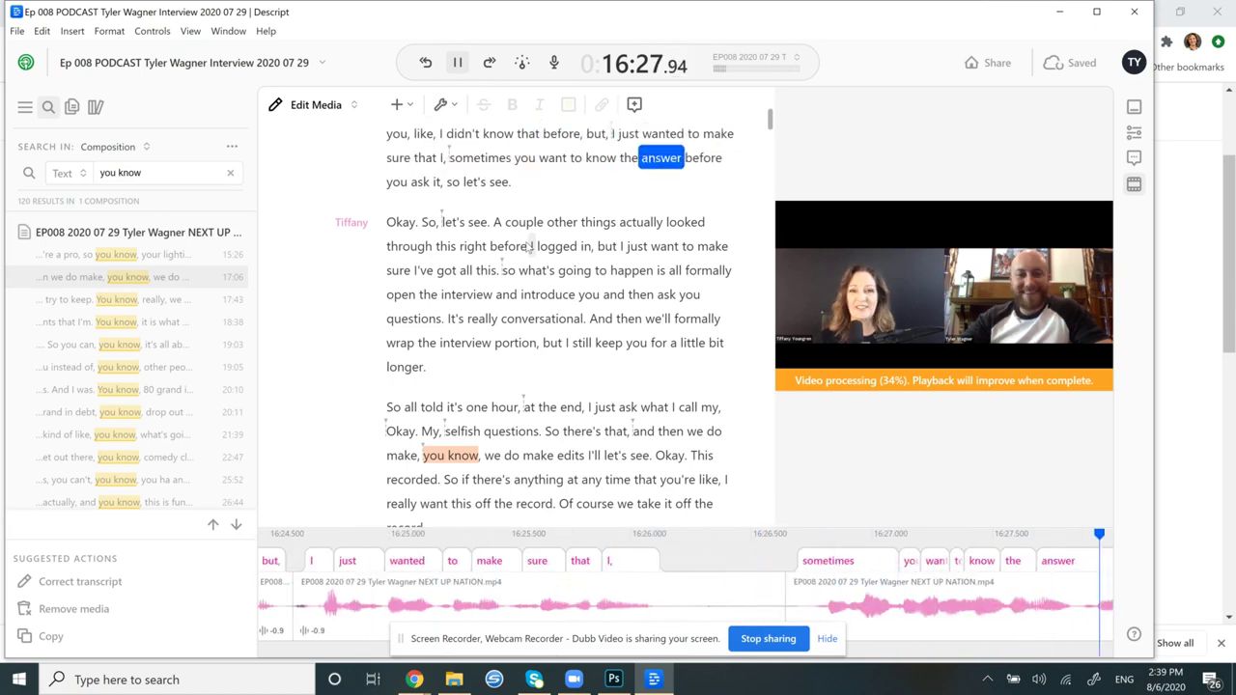
click(458, 62)
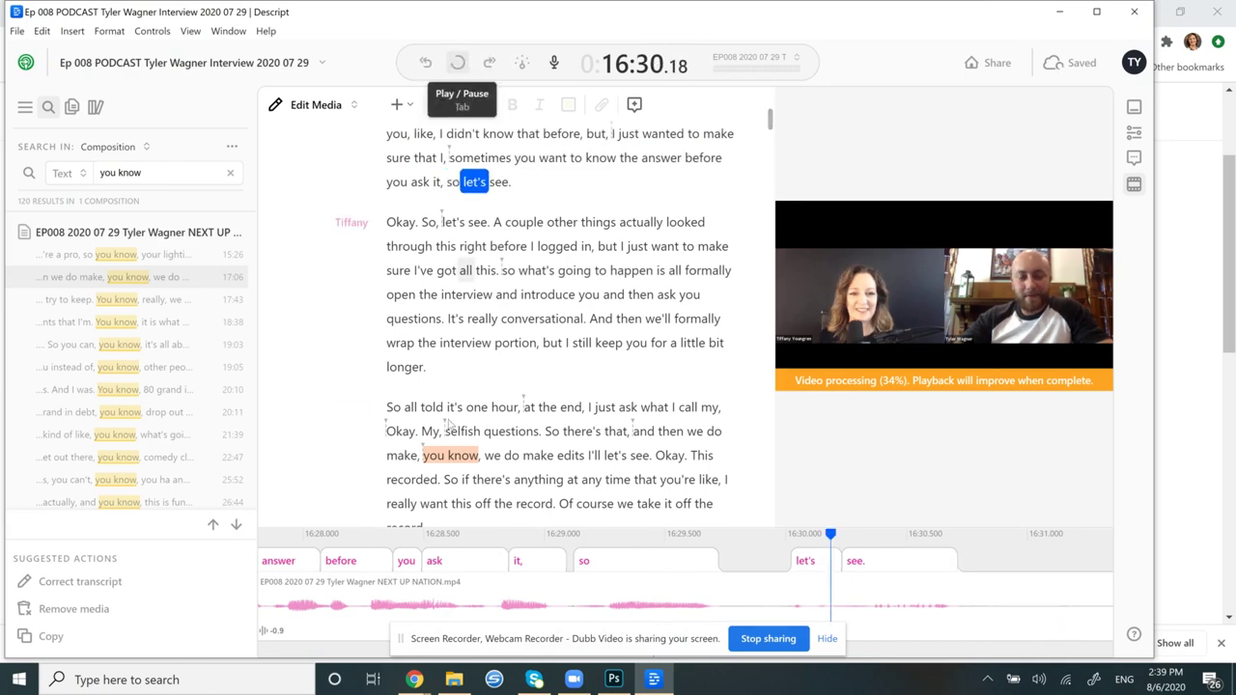
Preview and delete the 17:43 'You know,' after 'I try to keep.'.
click(154, 299)
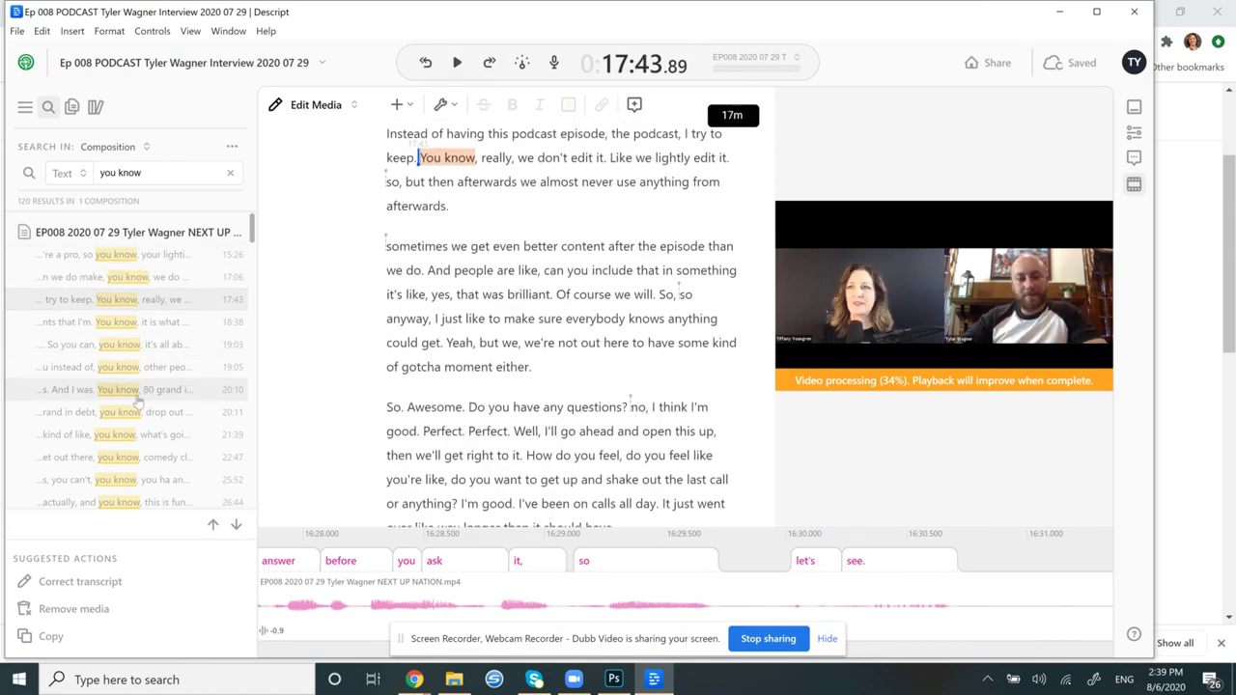
scroll(138, 396, down, 3)
scroll(138, 401, up, 4)
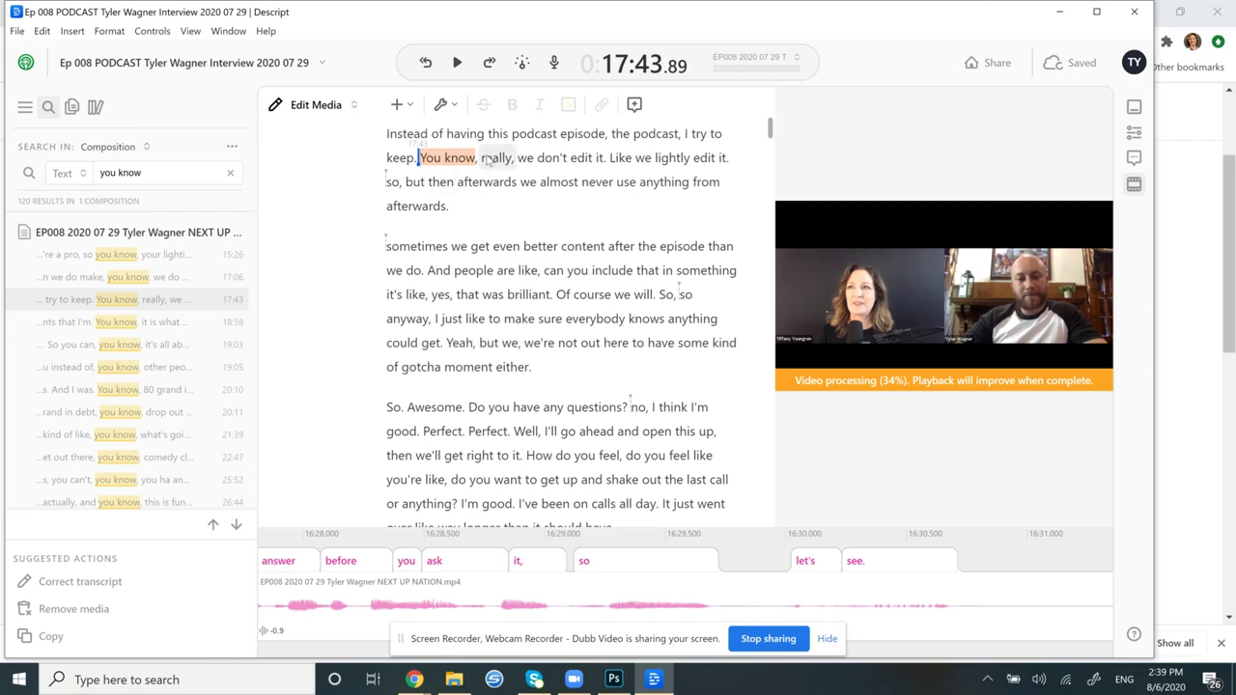
drag(480, 159, 421, 160)
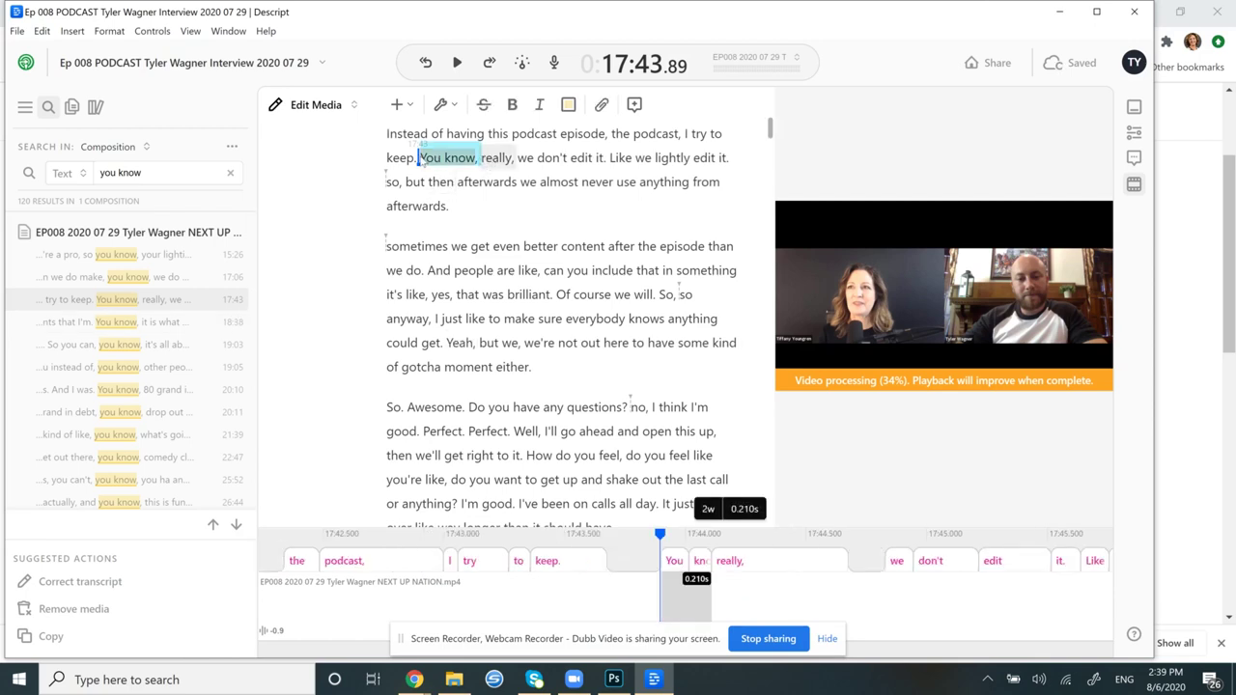
key(space)
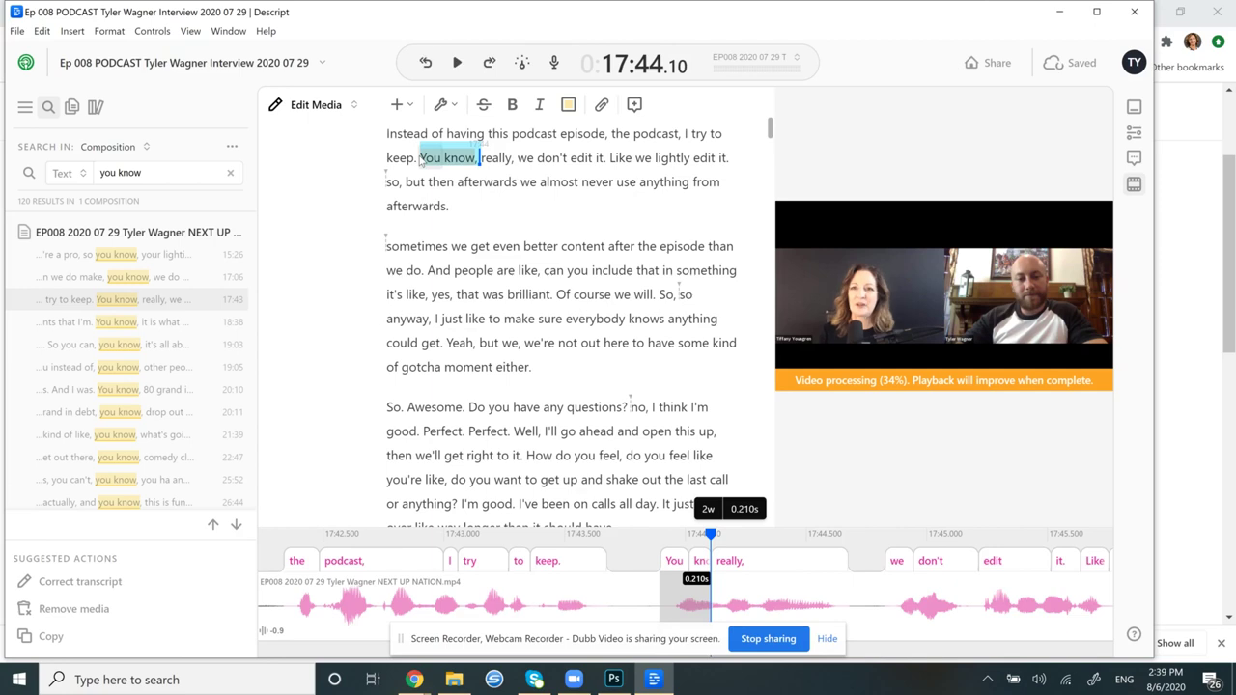
key(BackSpace)
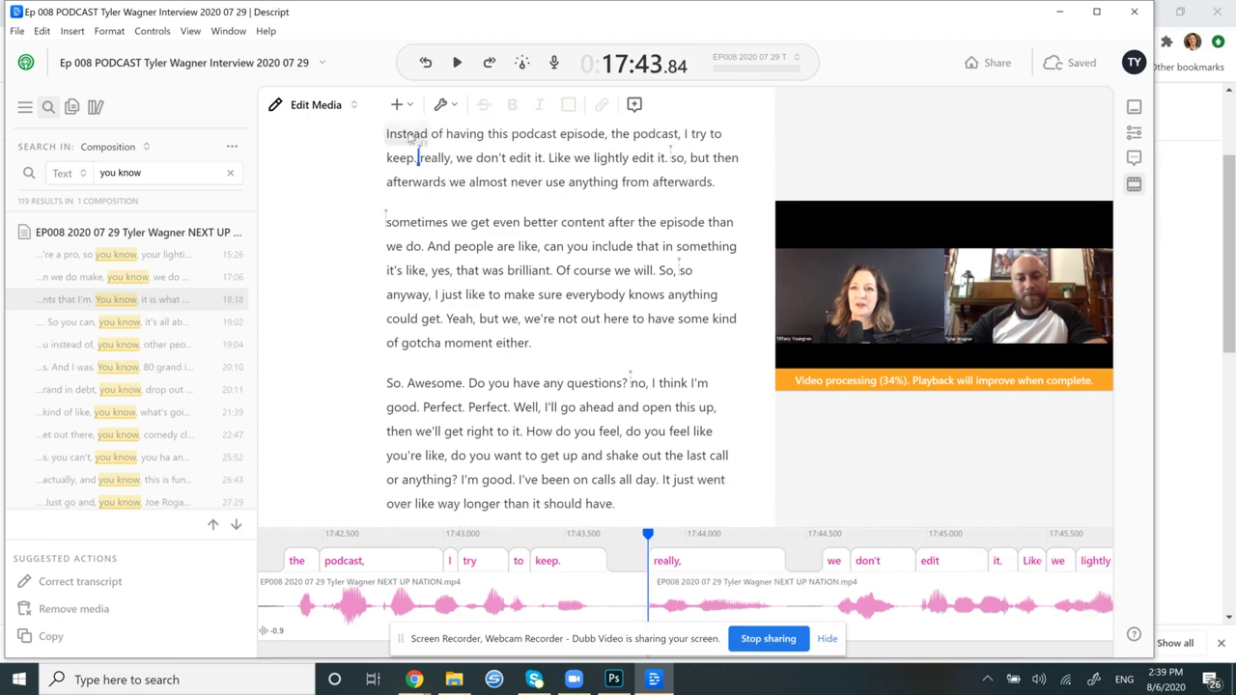
key(space)
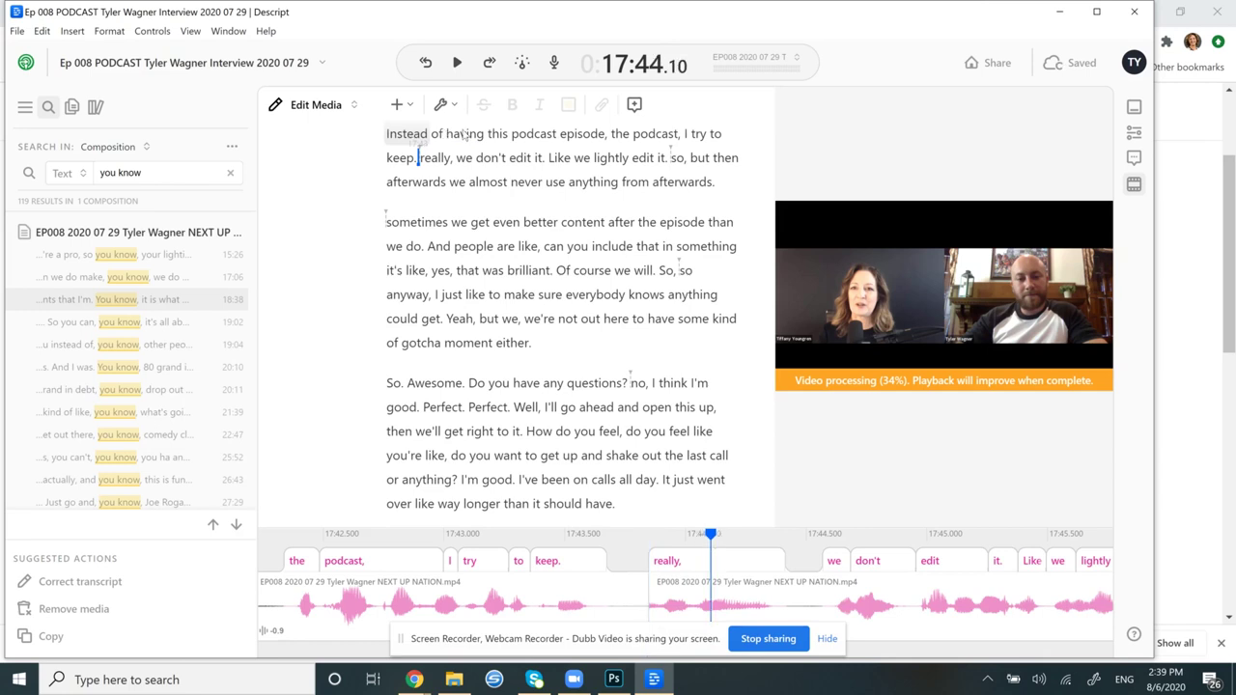
Play back the edited passage from 'Instead' to check the cut.
click(465, 138)
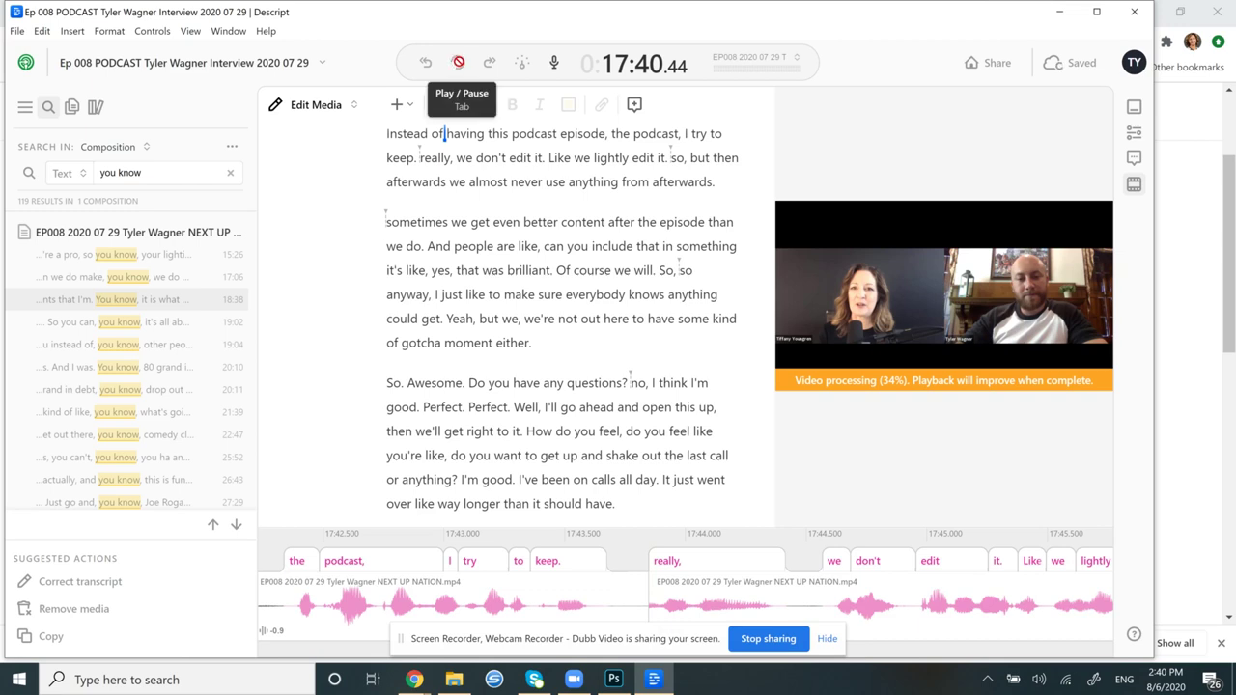
click(457, 62)
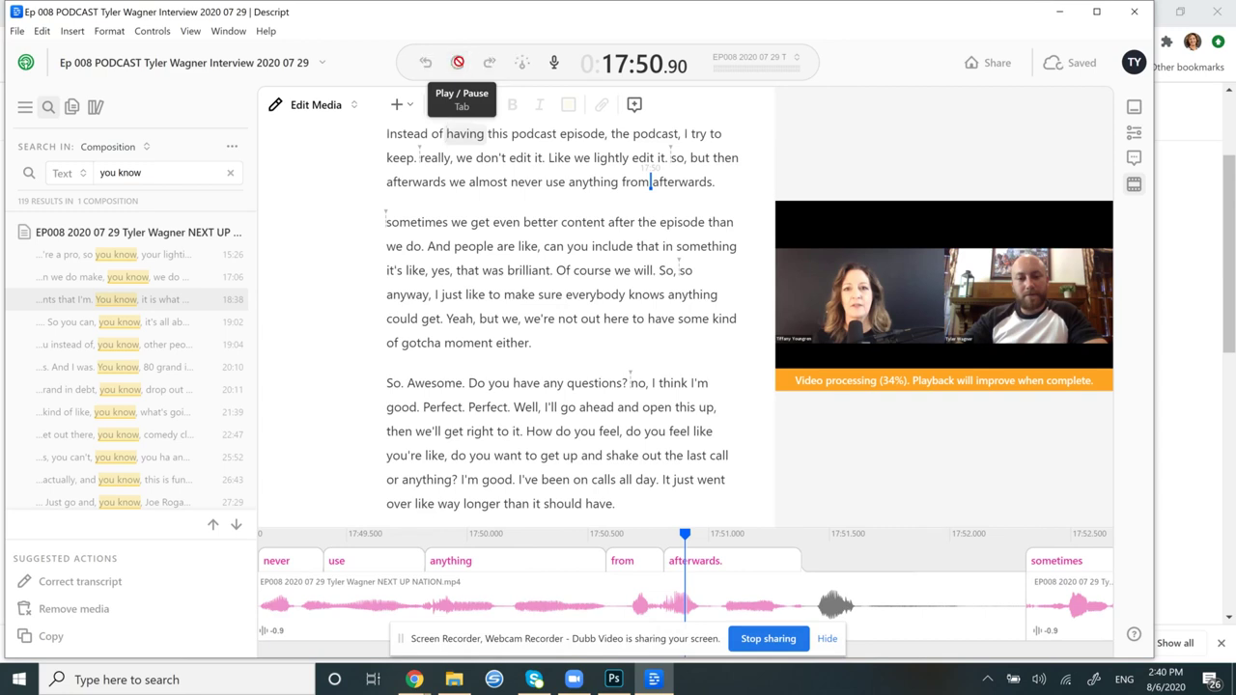
click(459, 63)
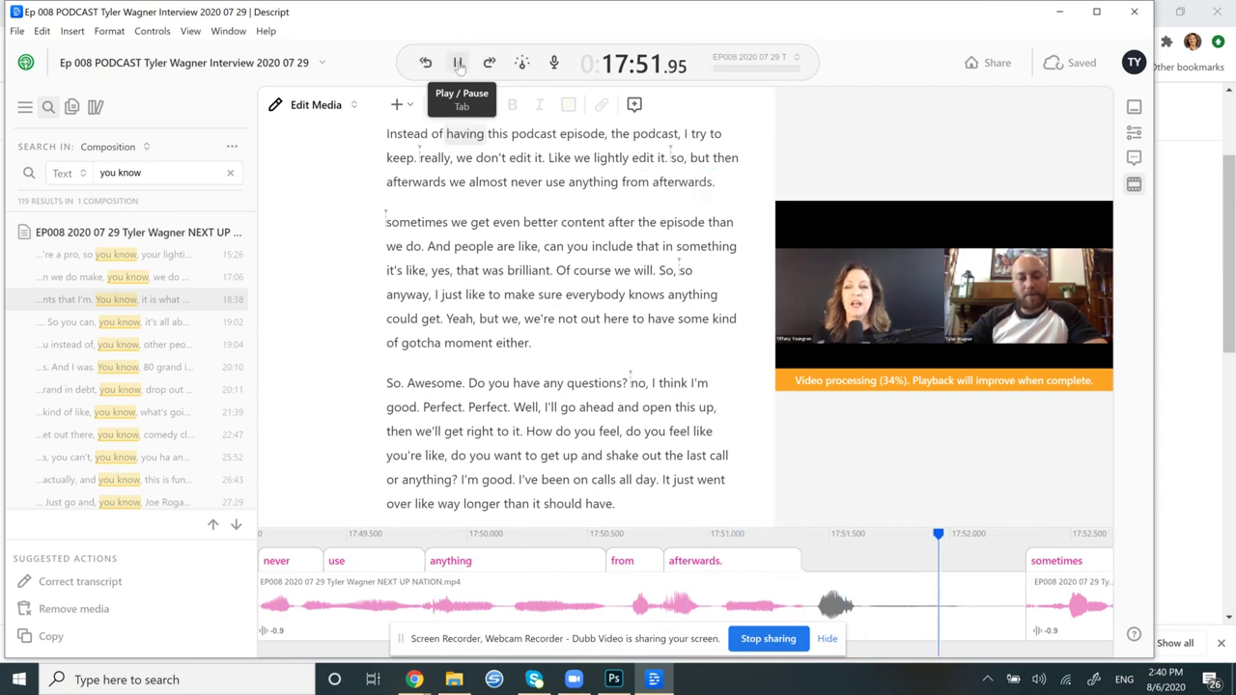
click(458, 63)
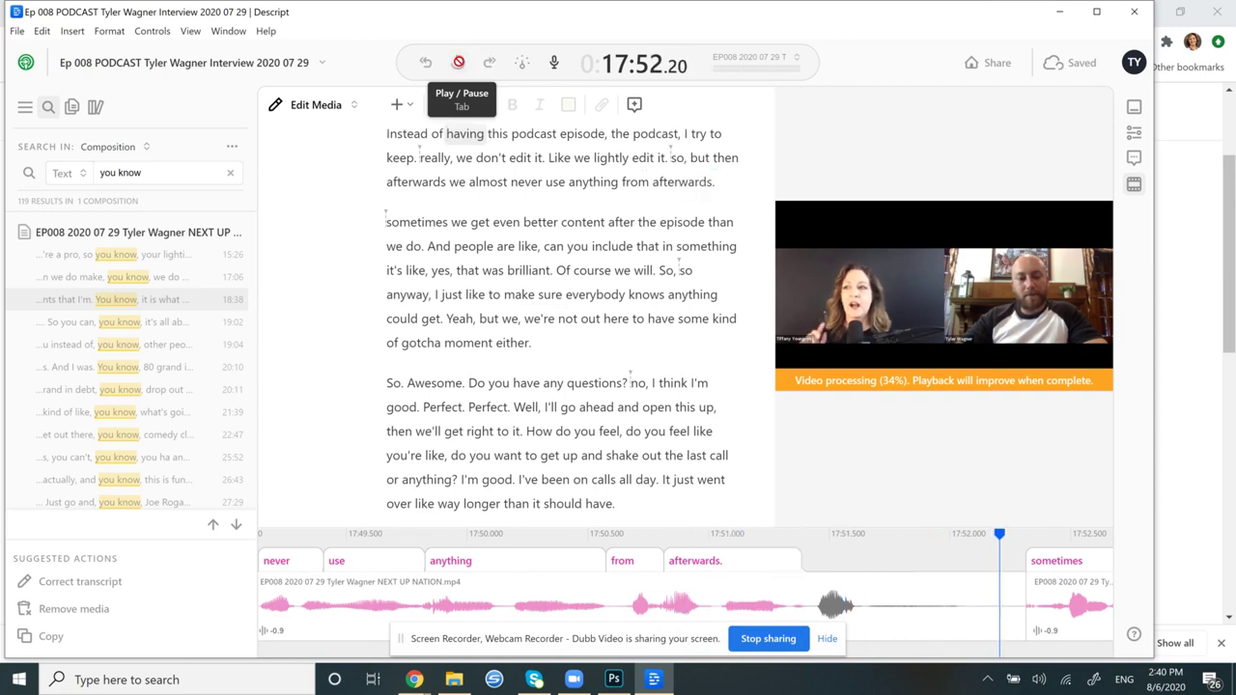
click(414, 138)
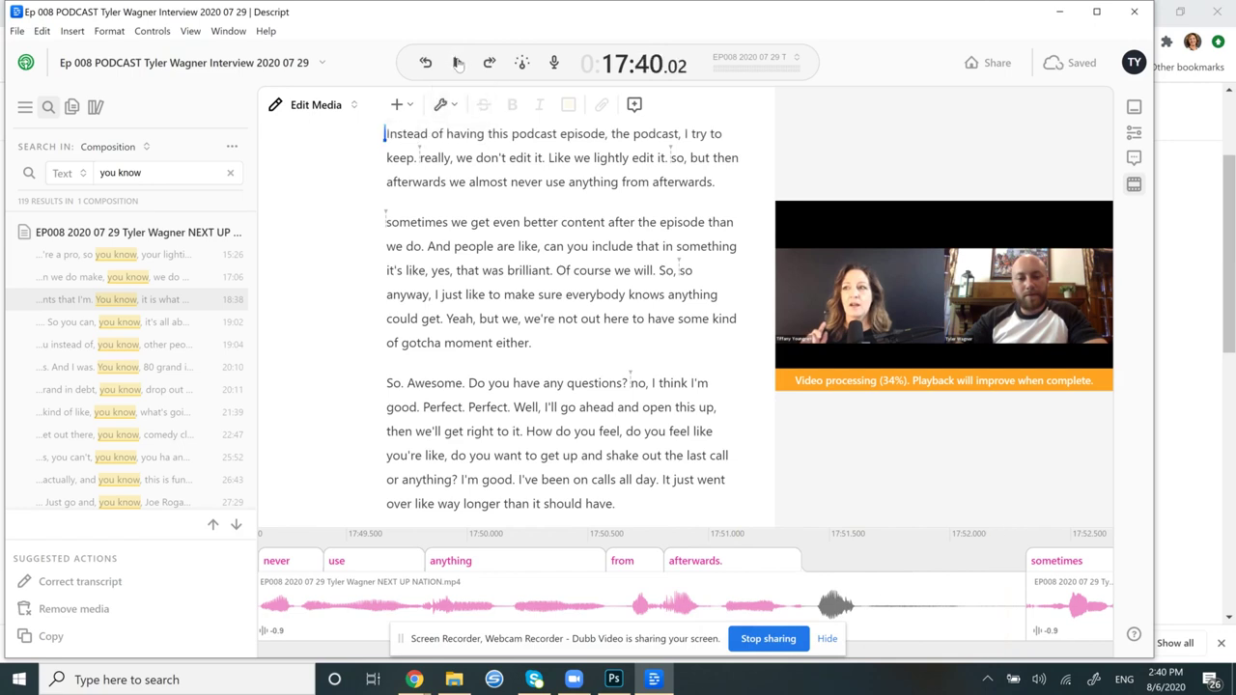
click(459, 62)
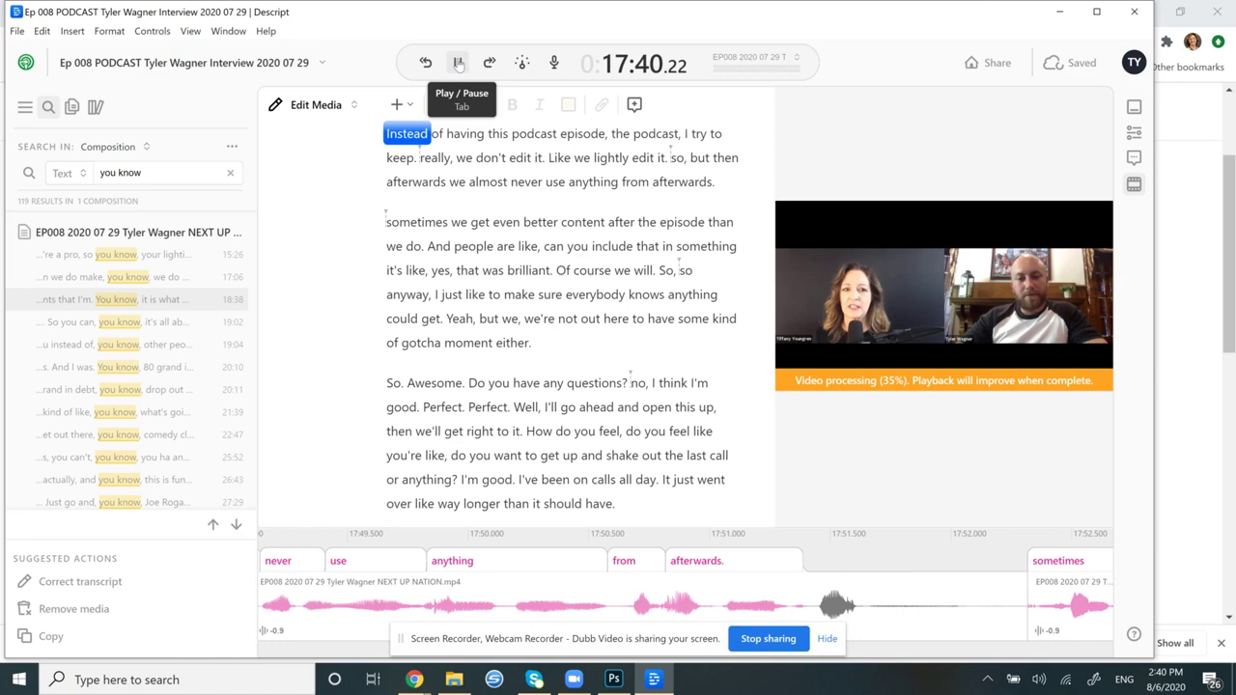